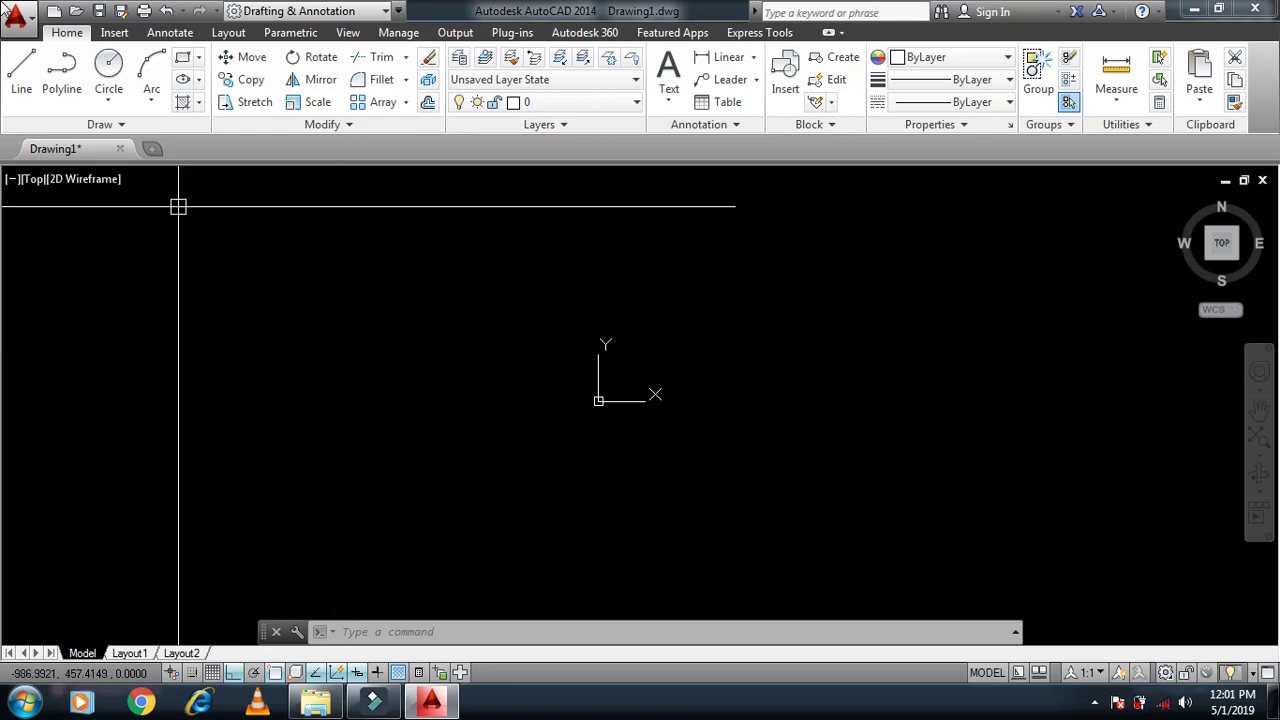
# Draw a circle of radius 5.
pyautogui.moveTo(783, 340)
pyautogui.mouseDown(button='middle')
pyautogui.moveTo(497, 376)
pyautogui.moveTo(97, 529)
pyautogui.mouseUp(button='middle')
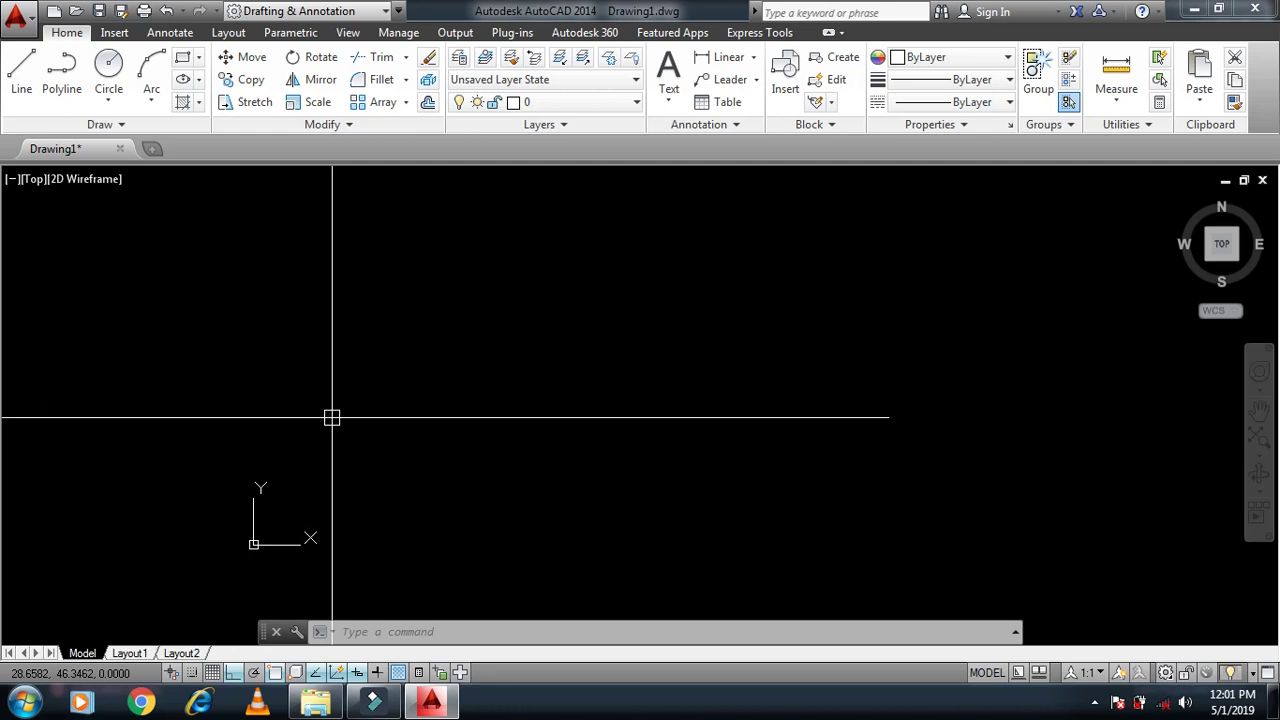
pyautogui.press('Escape')
pyautogui.press('Escape')
pyautogui.press('Escape')
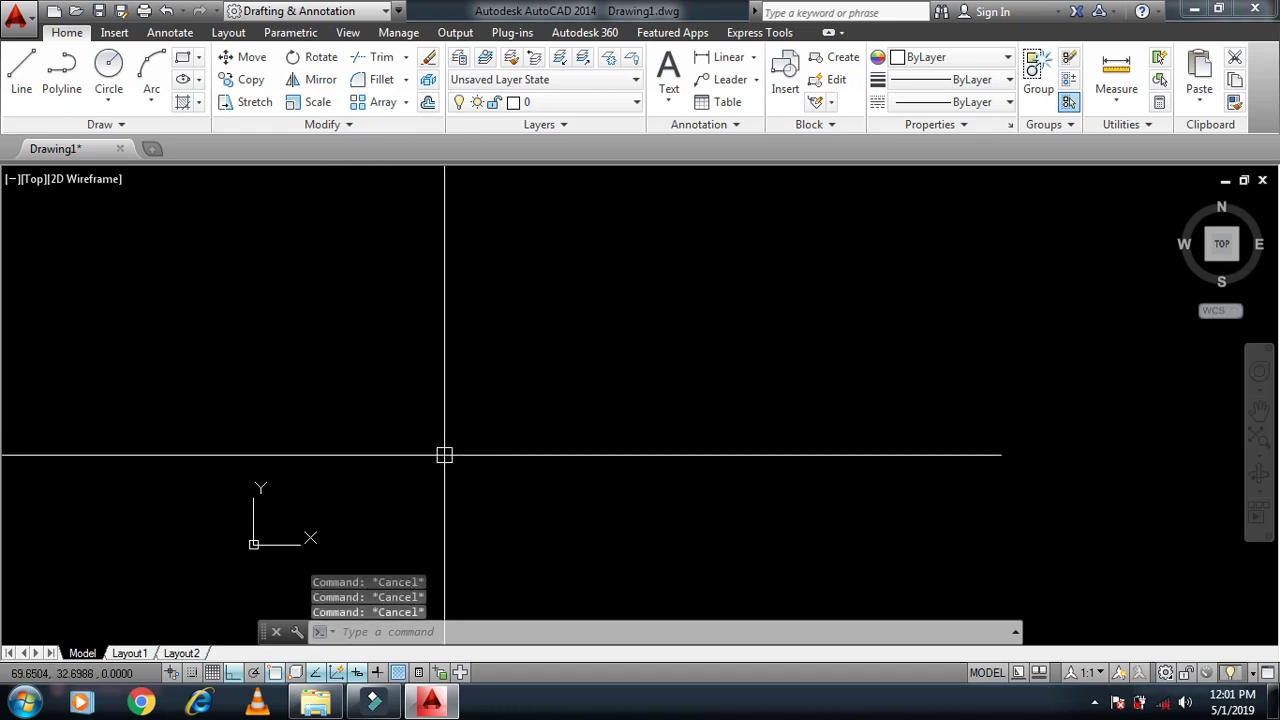
pyautogui.write('c')
pyautogui.press('Return')
pyautogui.click(541, 429)
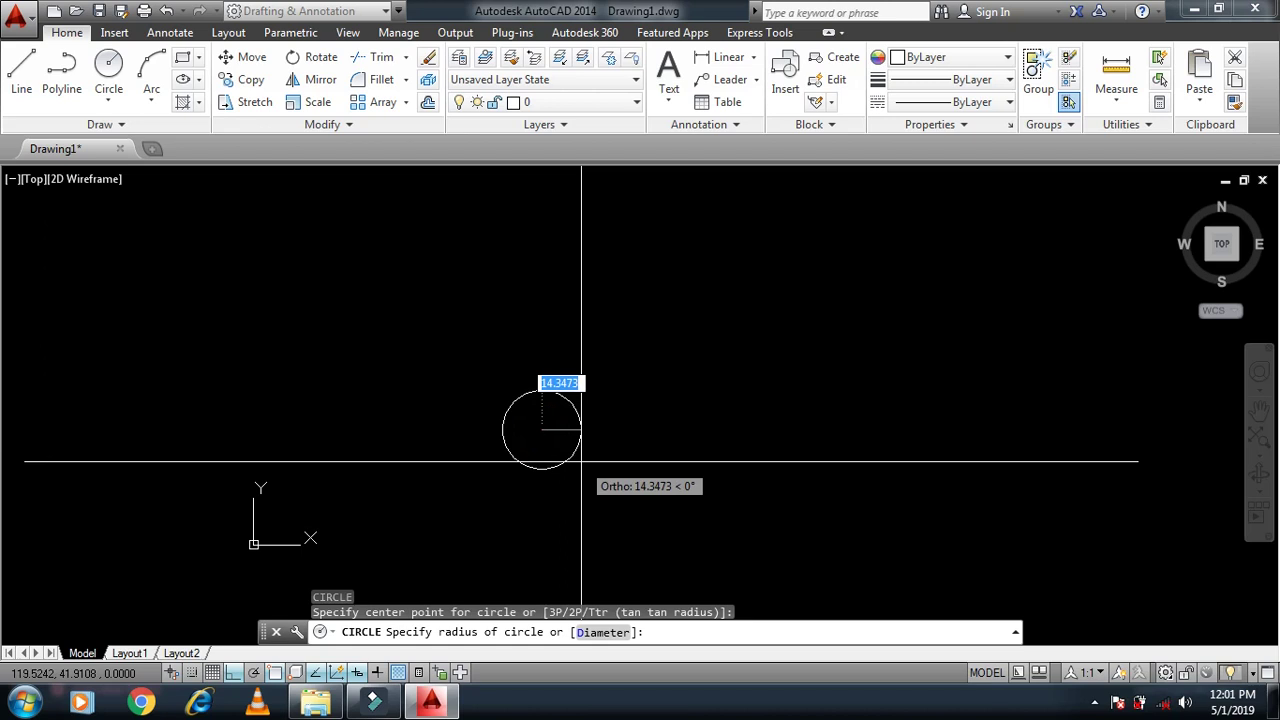
pyautogui.press('Return')
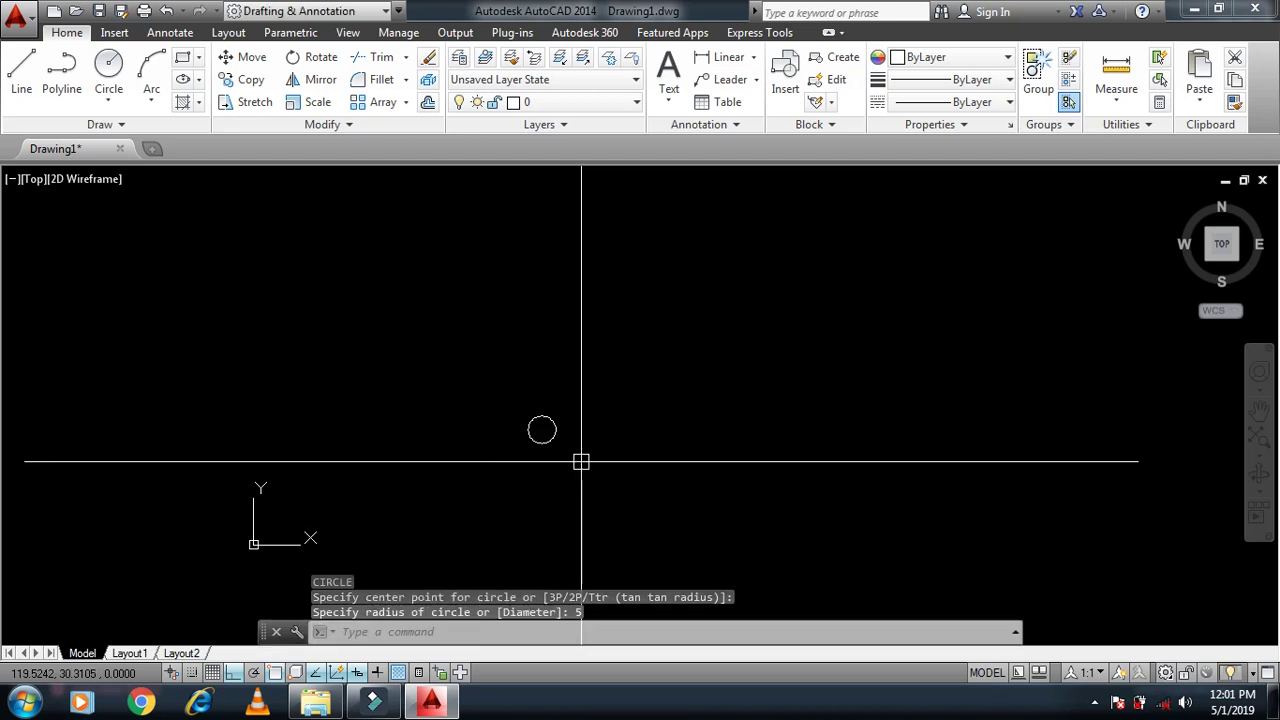
pyautogui.write('c')
# Draw a second circle of diameter 5 to the right of the first.
pyautogui.press('Return')
pyautogui.click(588, 432)
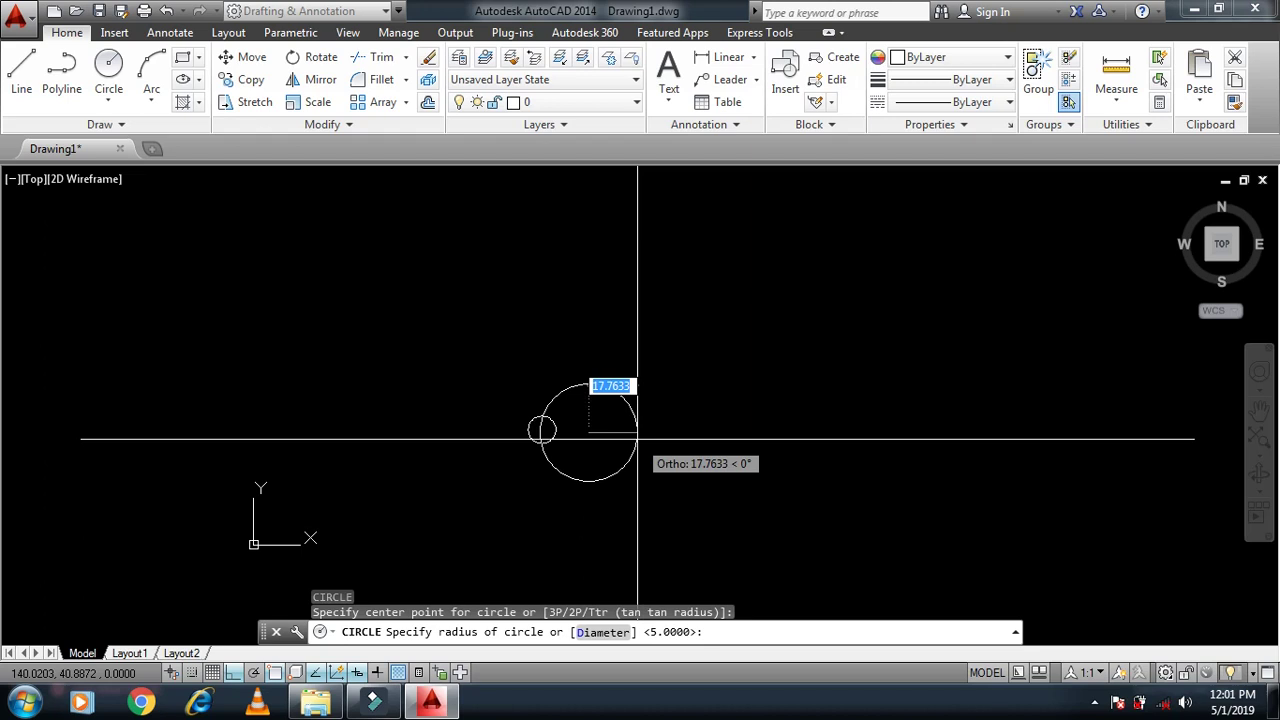
pyautogui.write('d')
pyautogui.press('Return')
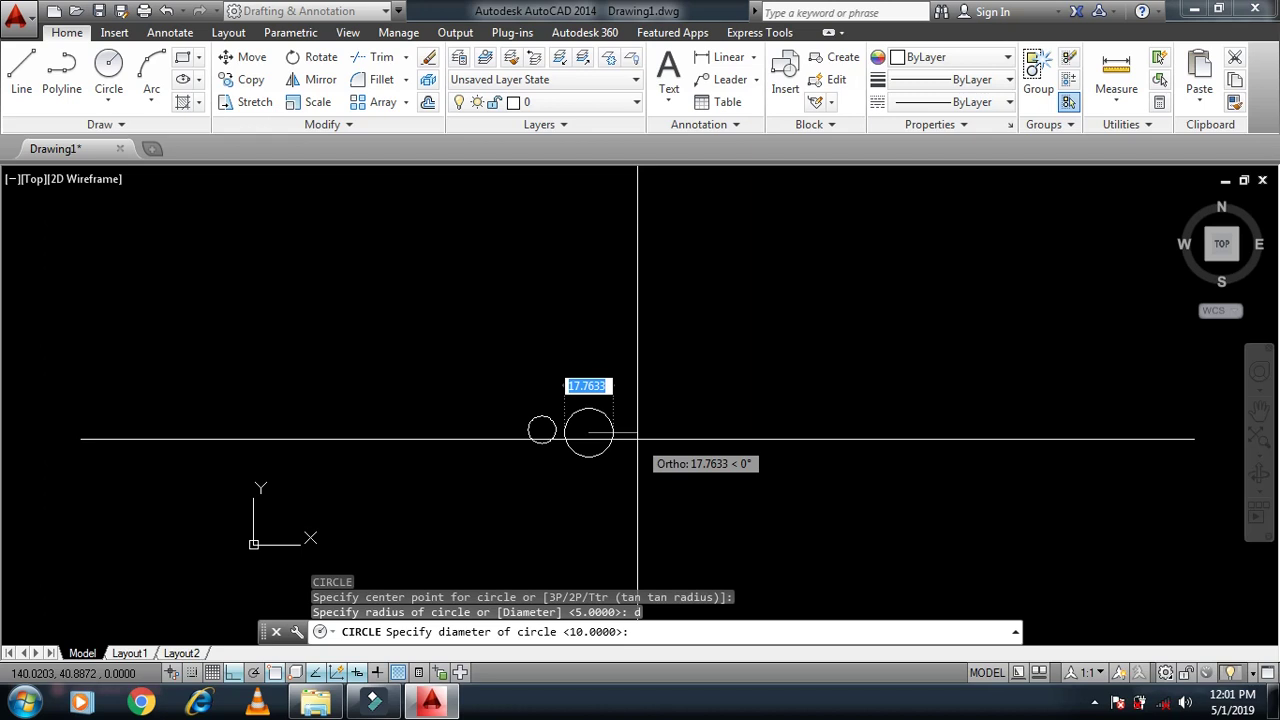
pyautogui.press('Escape')
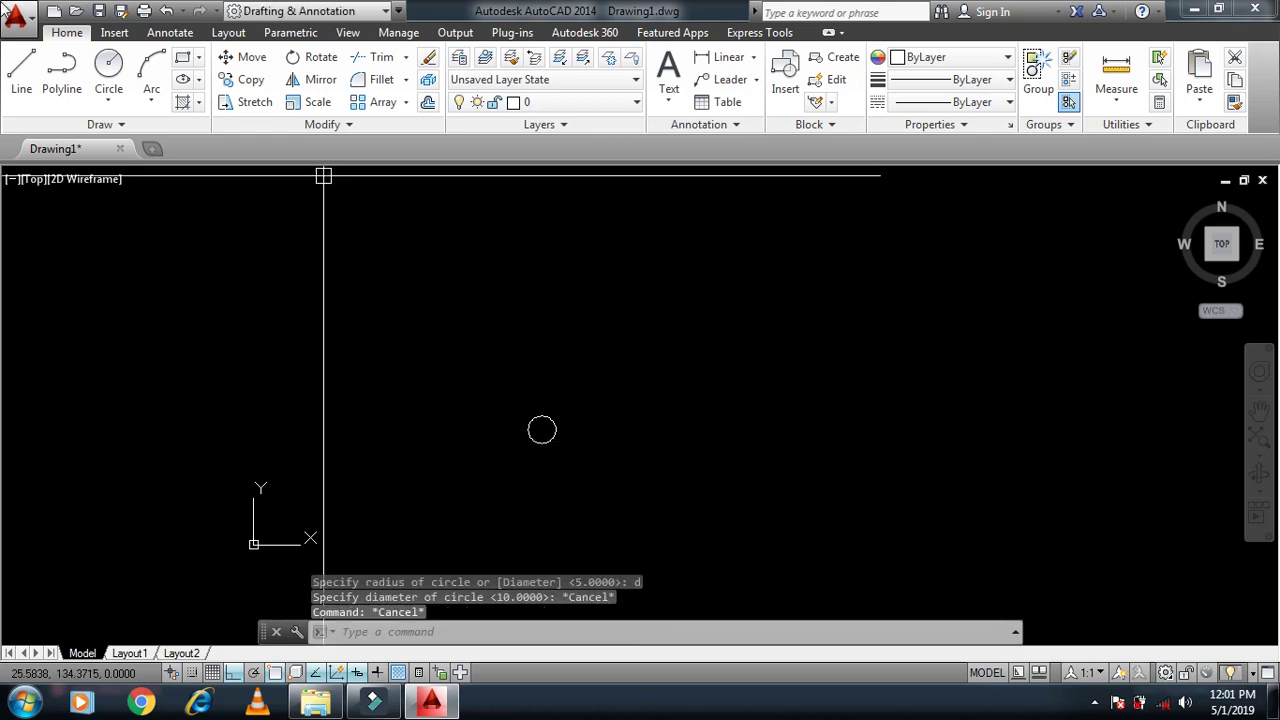
pyautogui.write('c')
pyautogui.press('Return')
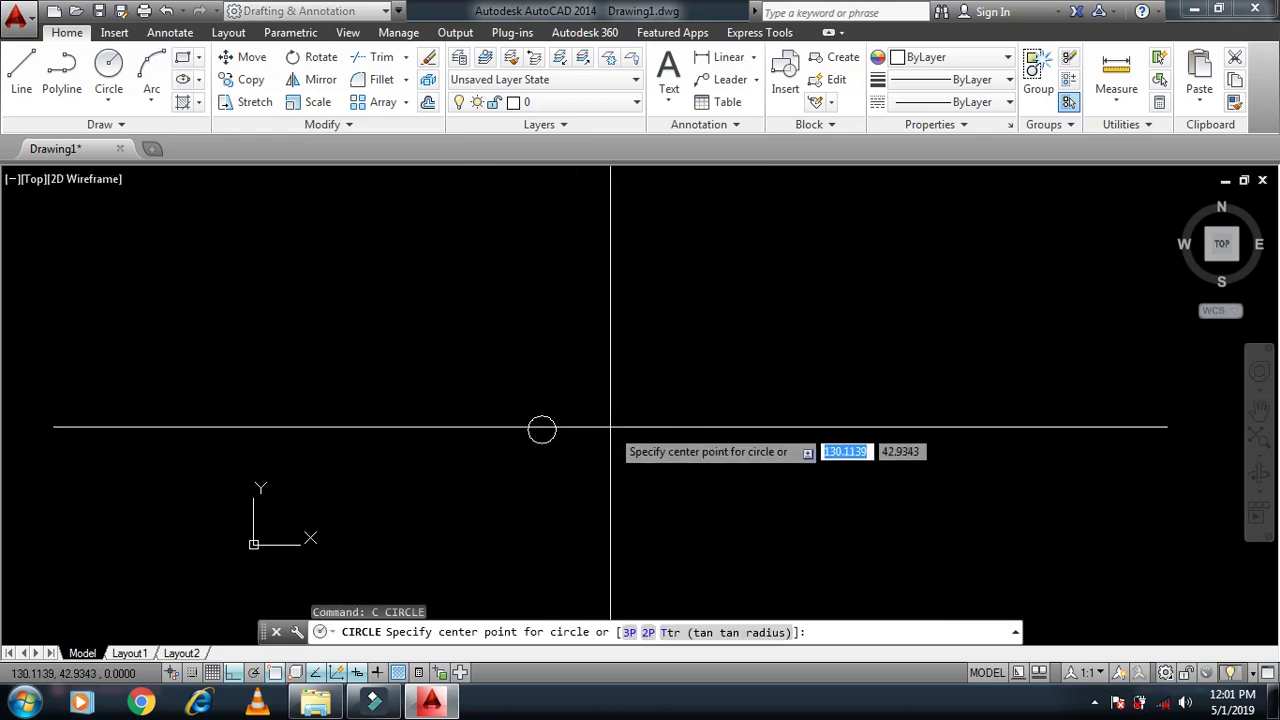
pyautogui.click(609, 429)
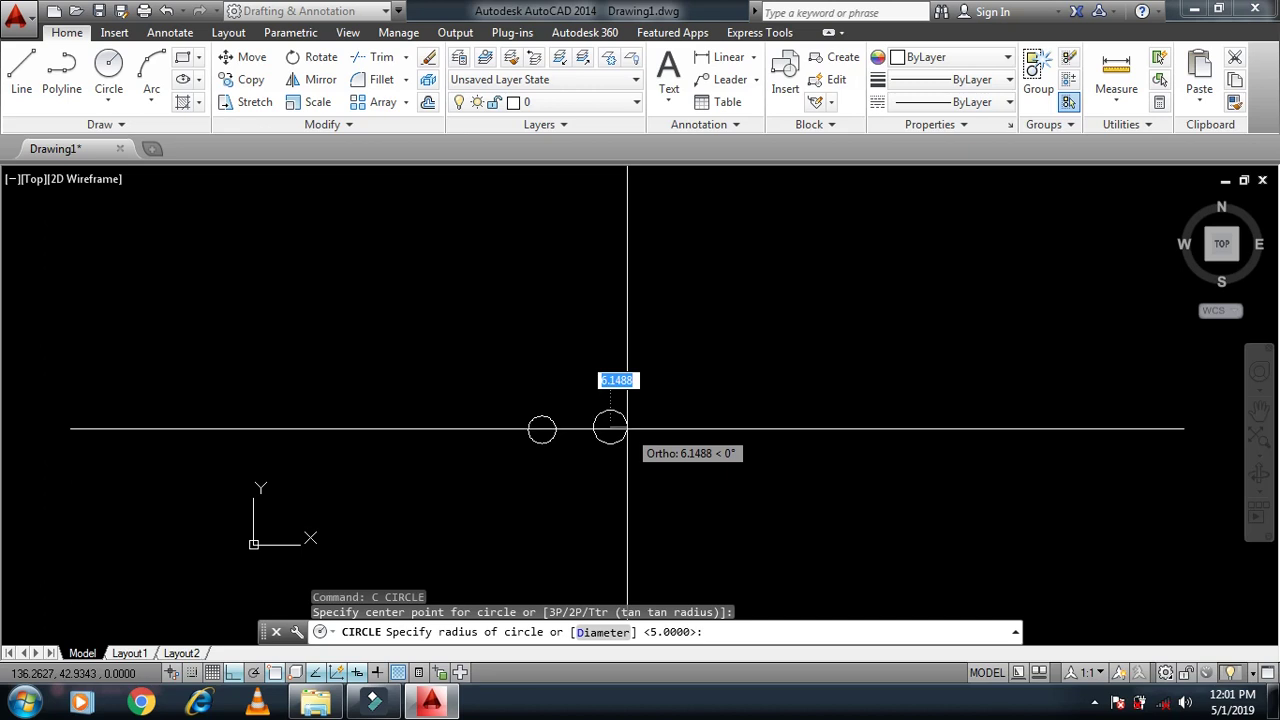
pyautogui.write('d')
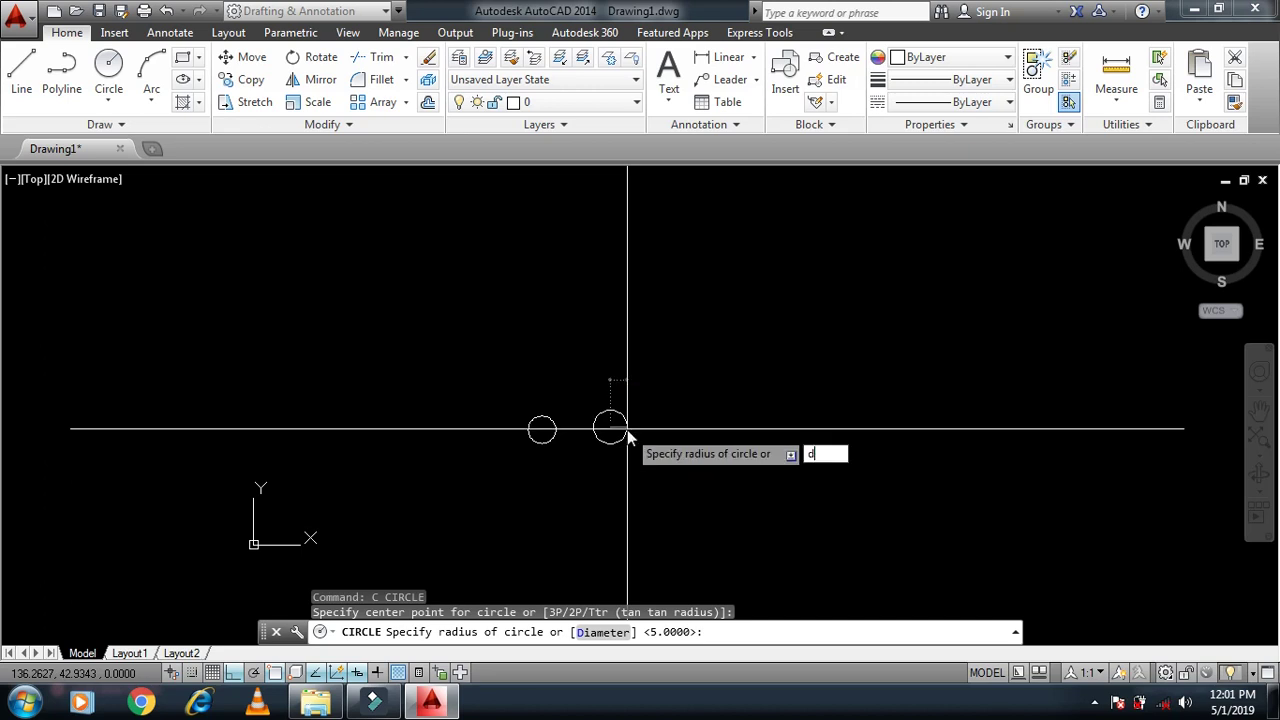
pyautogui.press('Return')
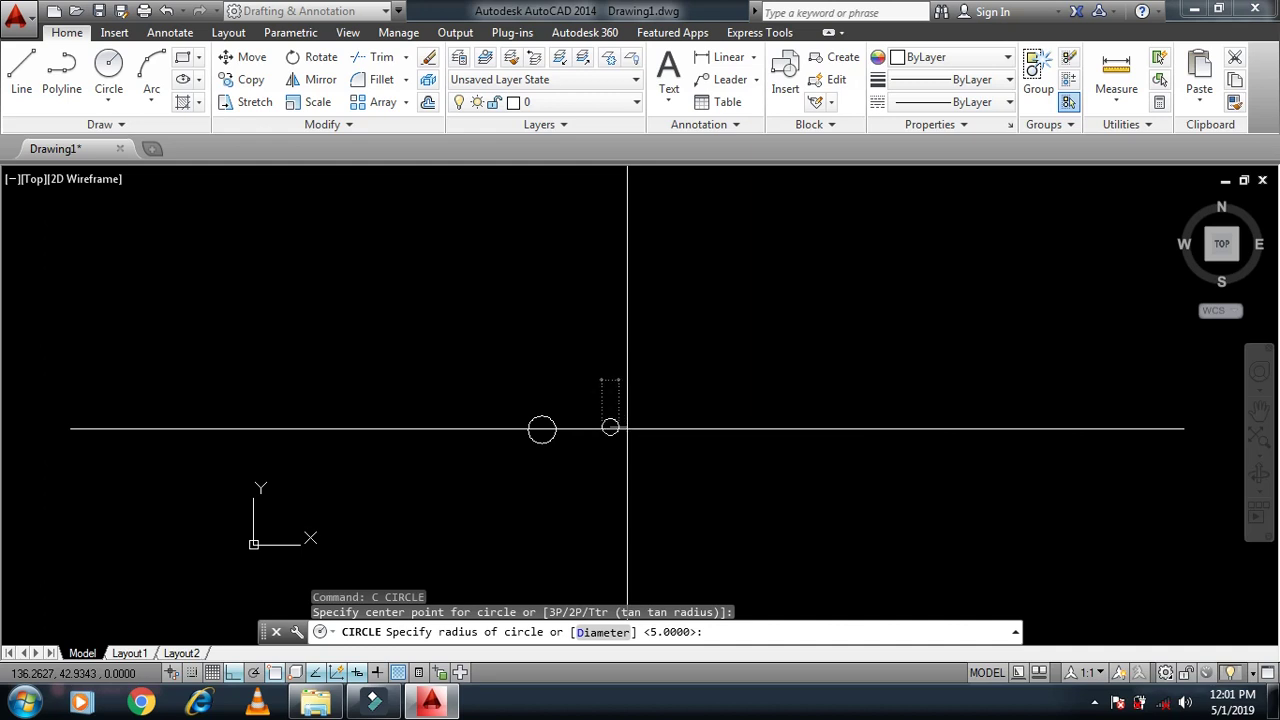
pyautogui.write('5')
pyautogui.press('Return')
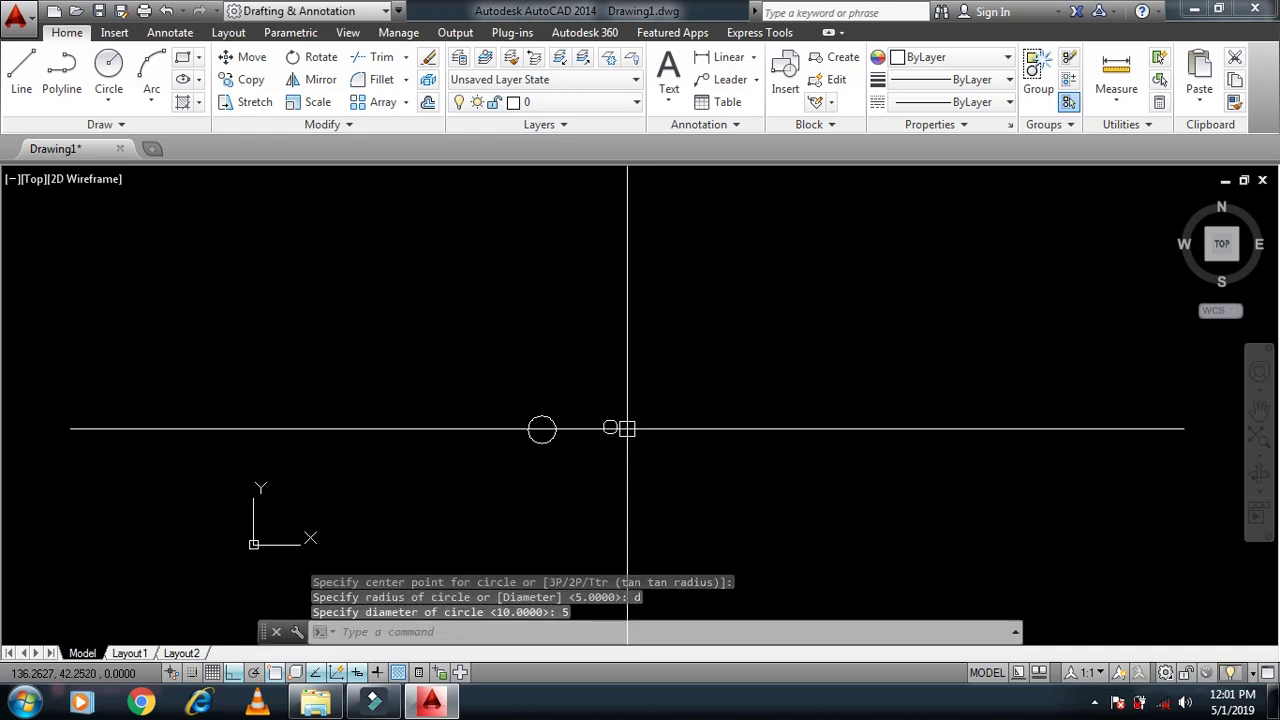
# Cancel the stray circle command and start a radius dimension.
pyautogui.scroll(4, 608, 424)
pyautogui.scroll(8, 606, 428)
pyautogui.scroll(-2, 730, 348)
pyautogui.scroll(-2, 730, 348)
pyautogui.write('c')
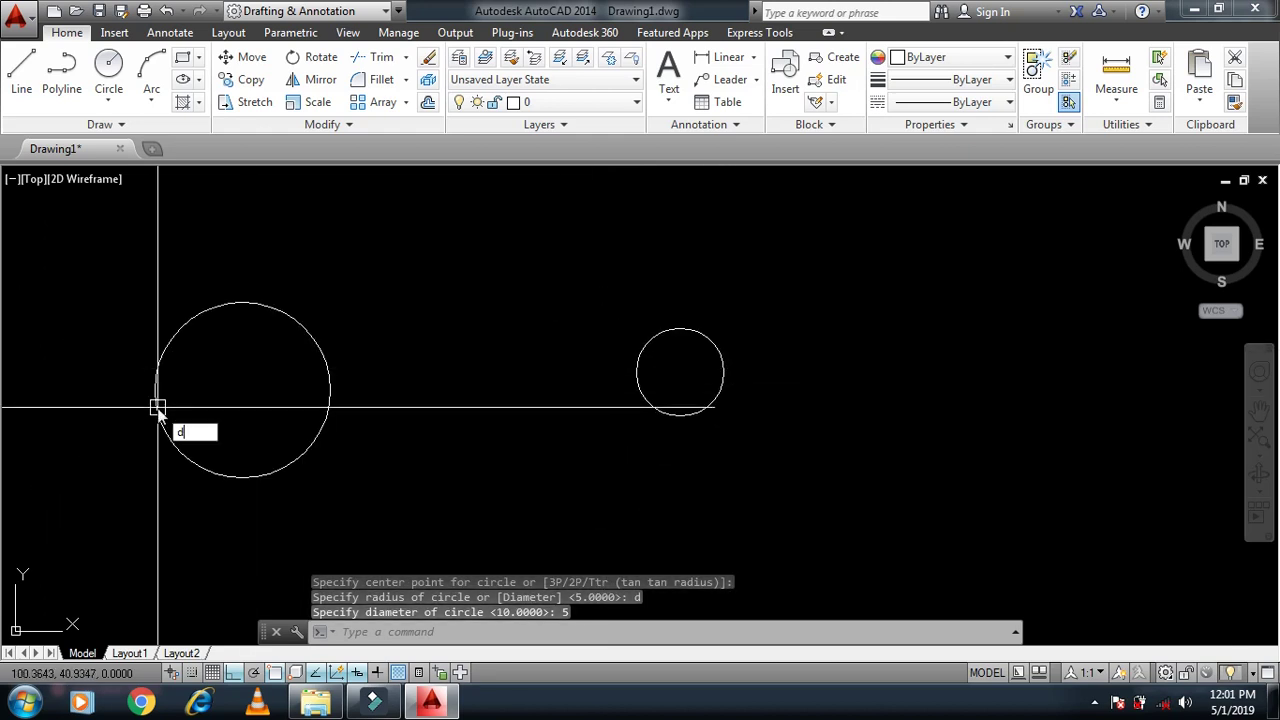
pyautogui.write('l')
pyautogui.press('Escape')
pyautogui.press('Escape')
pyautogui.press('Escape')
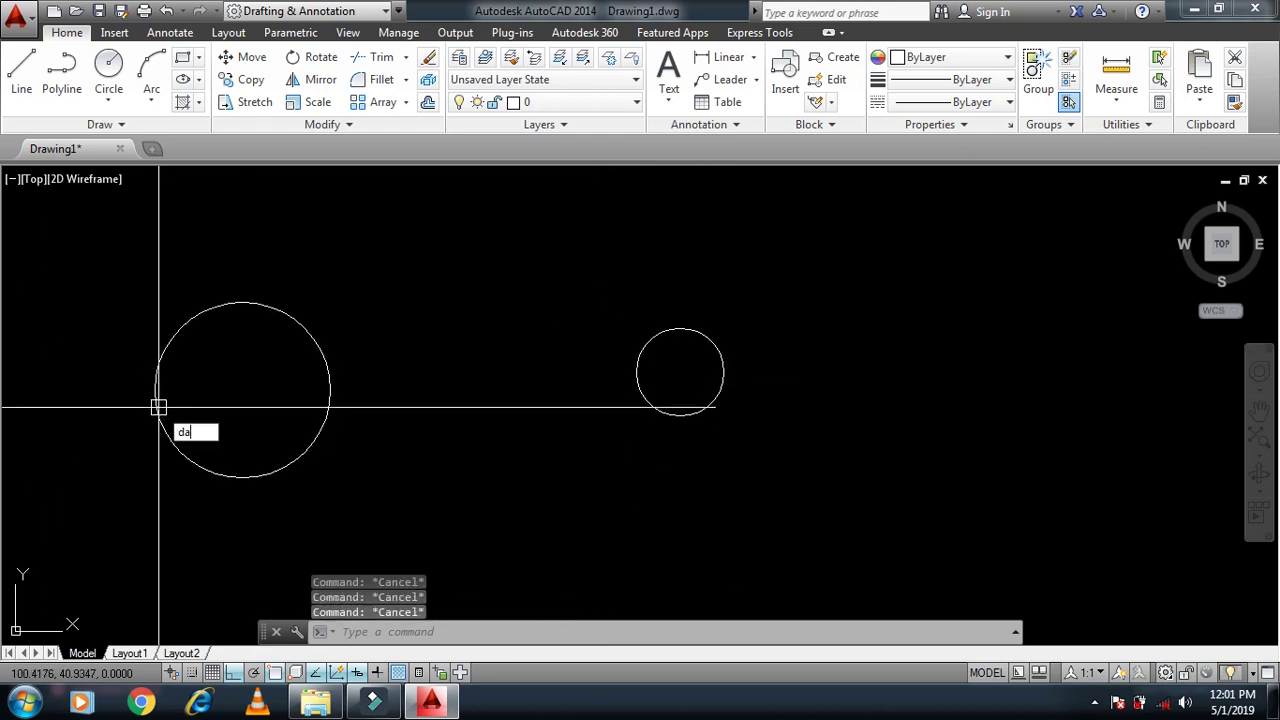
pyautogui.press('Return')
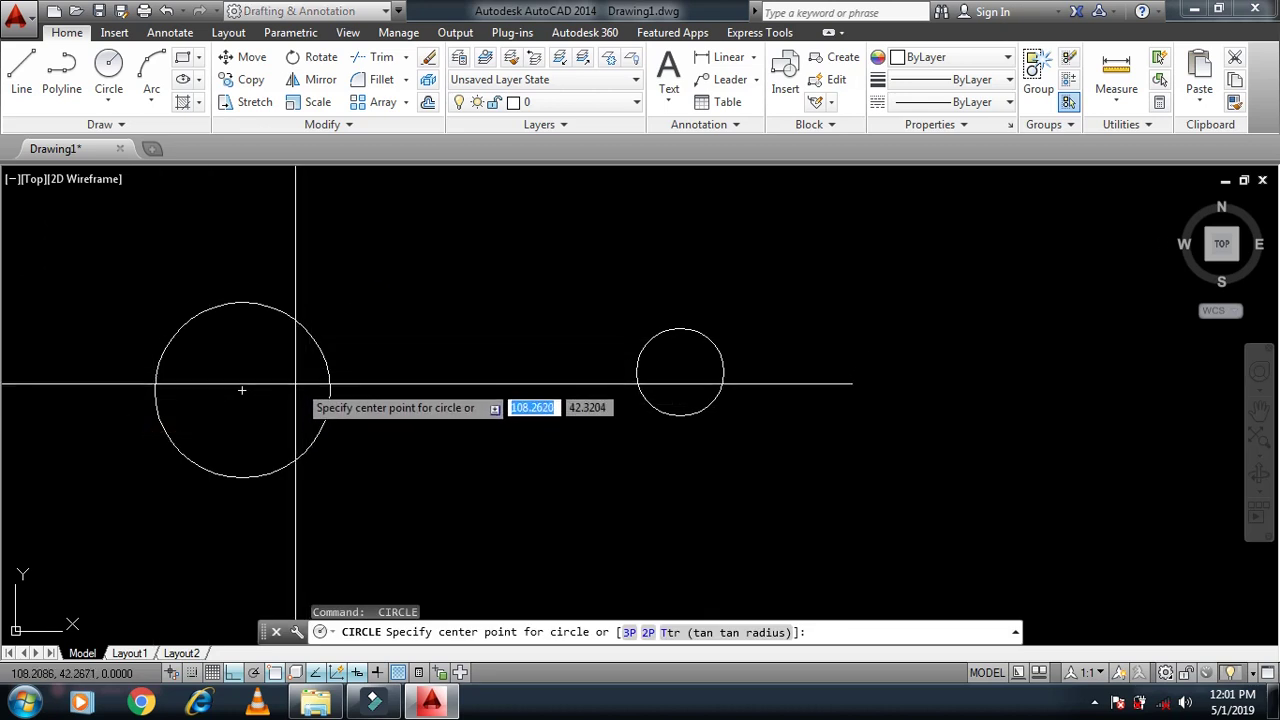
pyautogui.press('Escape')
pyautogui.press('Escape')
pyautogui.press('Escape')
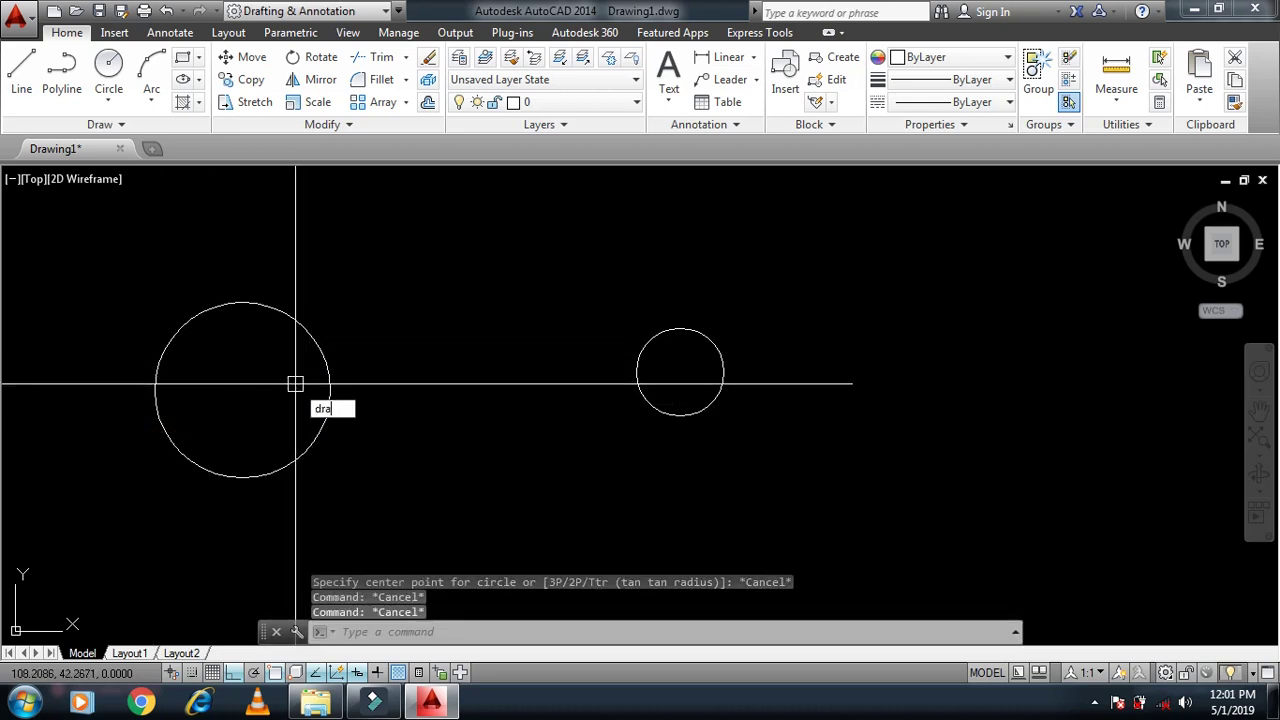
pyautogui.press('Return')
# Dimension the left circle's radius with an R5 label beside it.
pyautogui.click(290, 324)
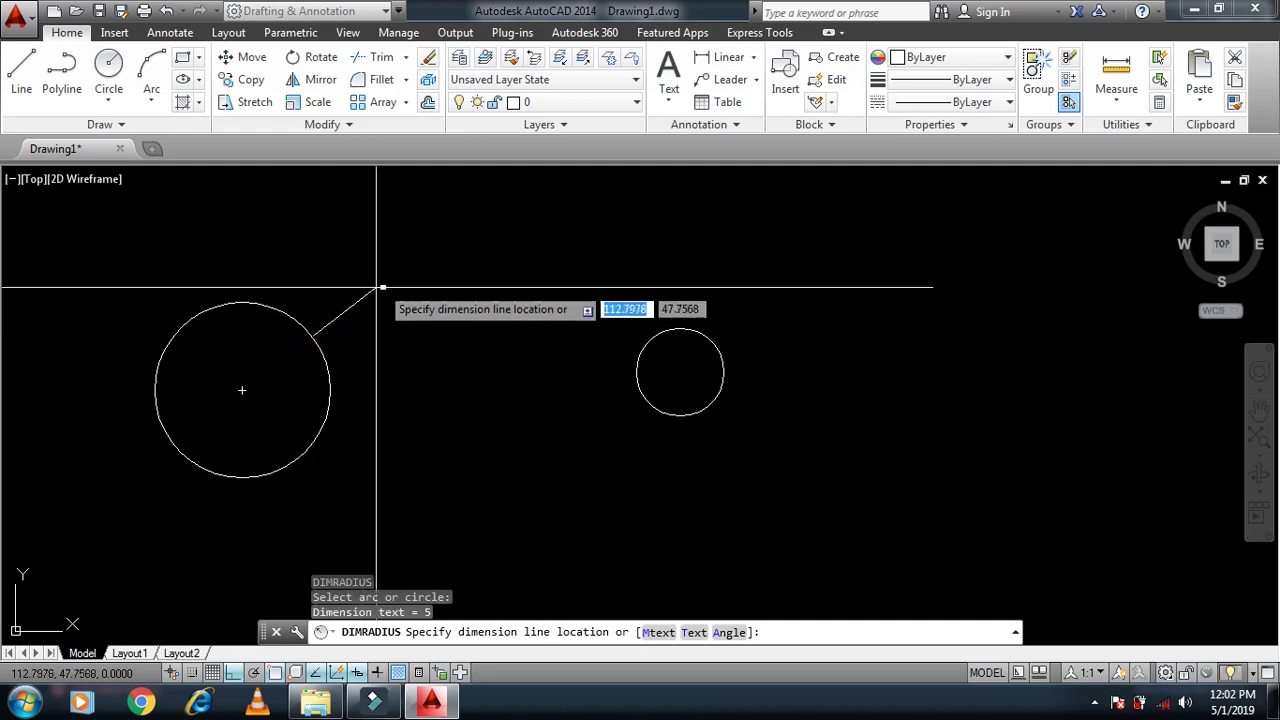
pyautogui.click(333, 329)
pyautogui.scroll(5, 324, 342)
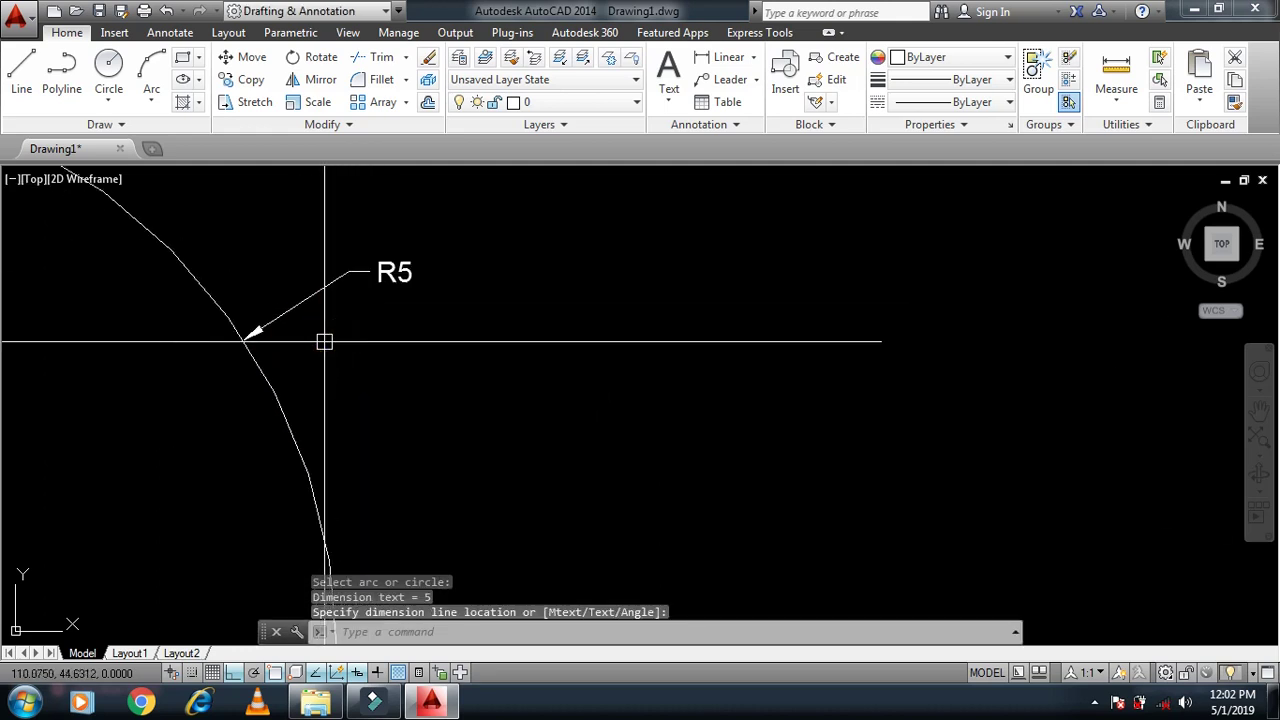
pyautogui.scroll(-5, 663, 220)
pyautogui.scroll(-4, 643, 294)
pyautogui.scroll(4, 646, 304)
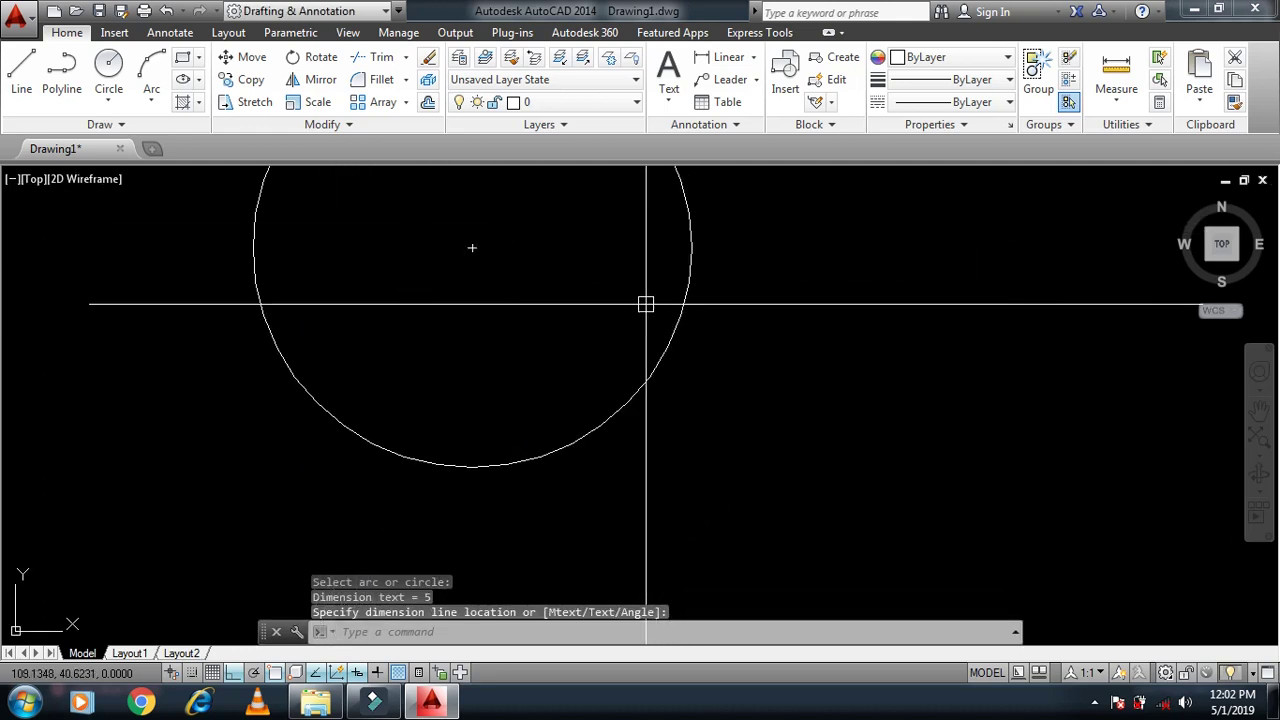
# Add a Ø10 diameter dimension to the circle using DIMDIAMETER.
pyautogui.write('Ddi')
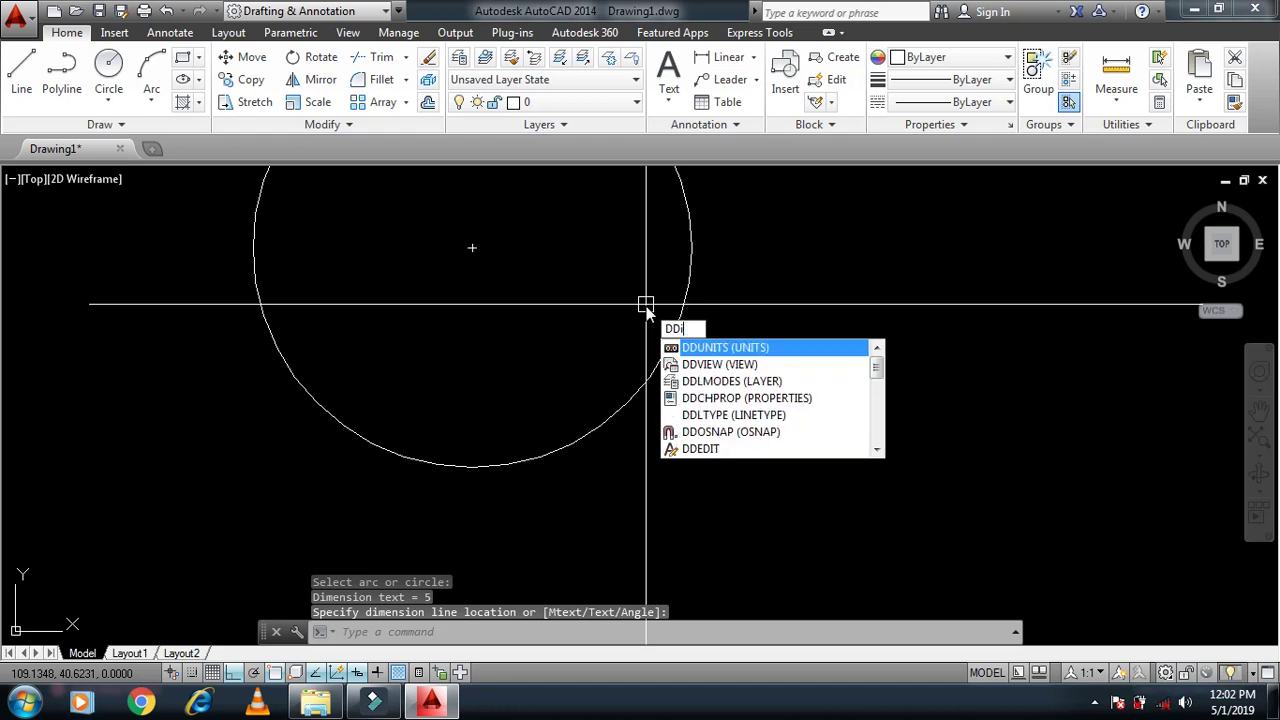
pyautogui.press('Return')
pyautogui.click(677, 325)
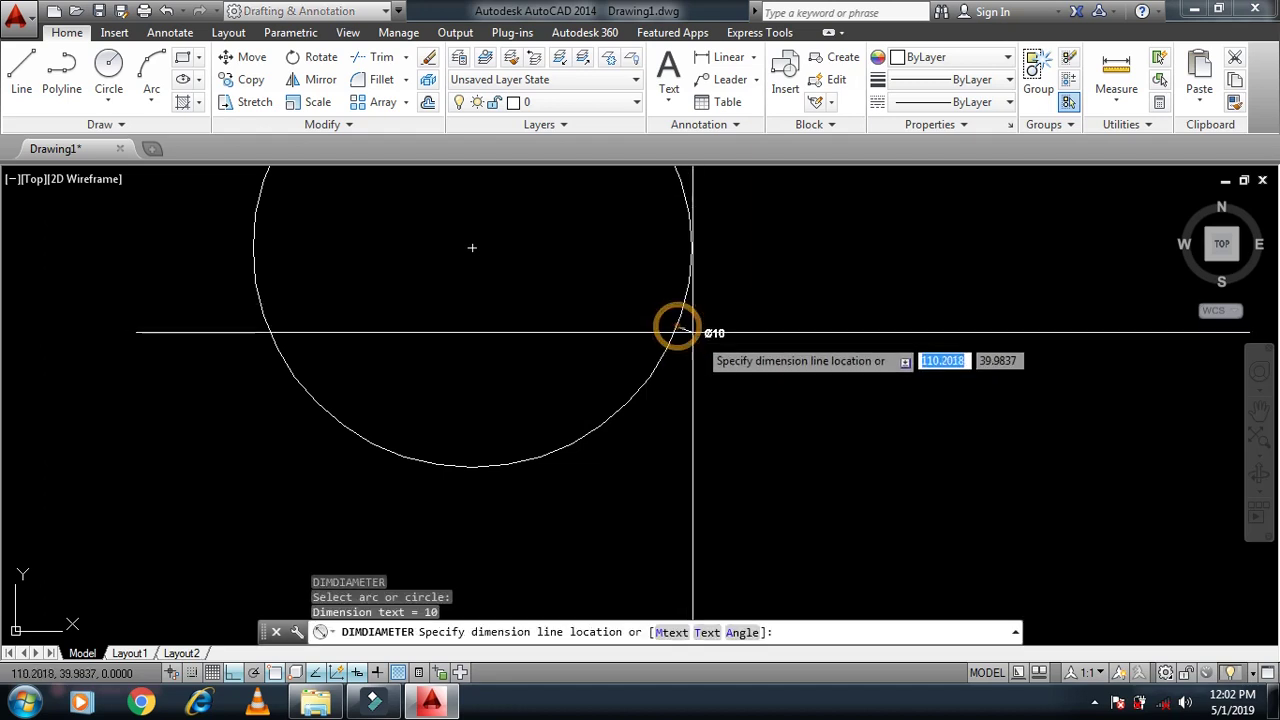
pyautogui.click(714, 340)
pyautogui.scroll(5, 714, 340)
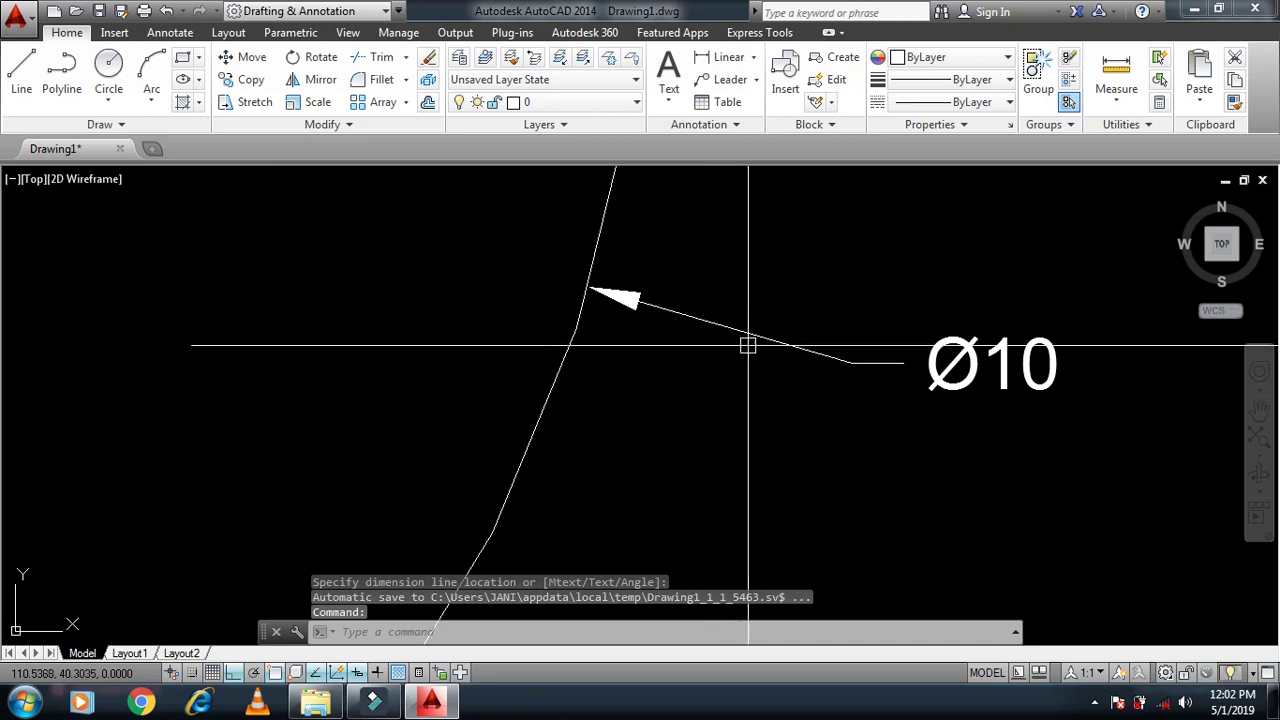
pyautogui.scroll(-5, 494, 437)
pyautogui.scroll(2, 486, 428)
pyautogui.scroll(-2, 617, 386)
# Pan the view so the circles sit further left.
pyautogui.moveTo(823, 400); pyautogui.dragTo(649, 429, button='middle')
pyautogui.scroll(4, 215, 390)
pyautogui.write('l')
pyautogui.press('Return')
# Try several times to draw a line from left of the circle to its edge.
pyautogui.click(239, 398)
pyautogui.press('Escape')
pyautogui.press('Return')
pyautogui.click(232, 398)
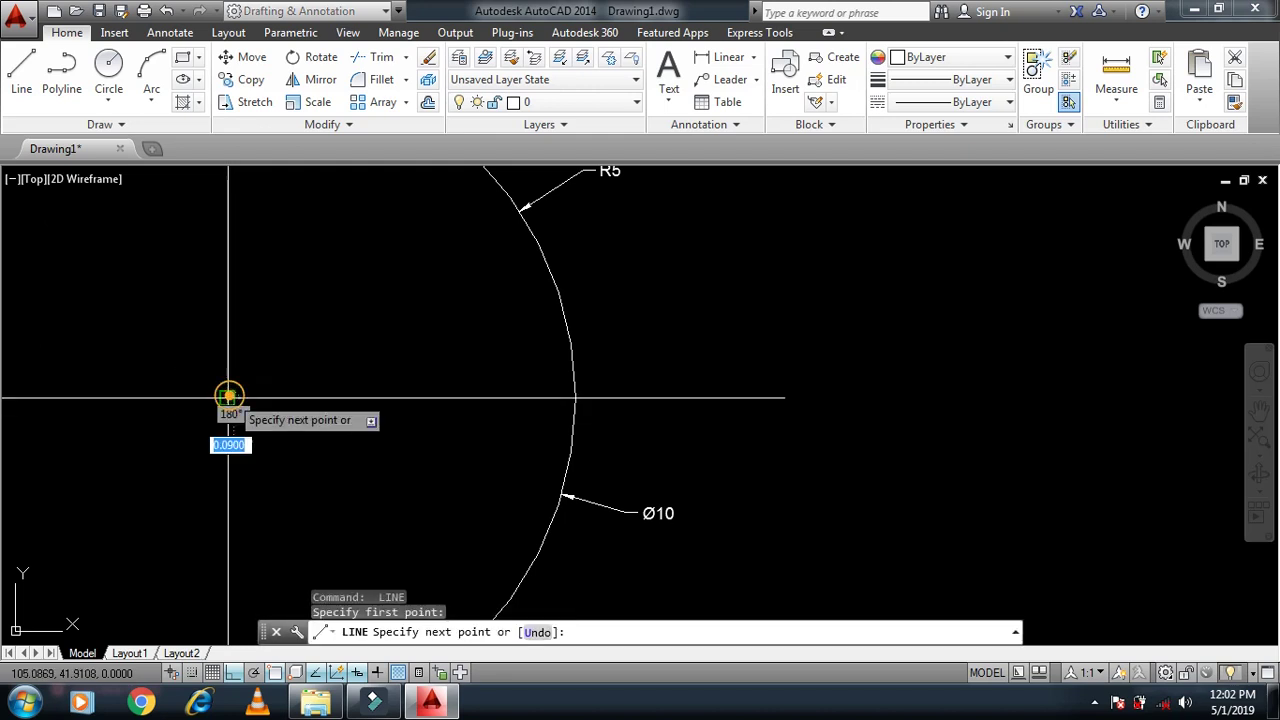
pyautogui.click(574, 365)
pyautogui.press('Escape')
pyautogui.write('l')
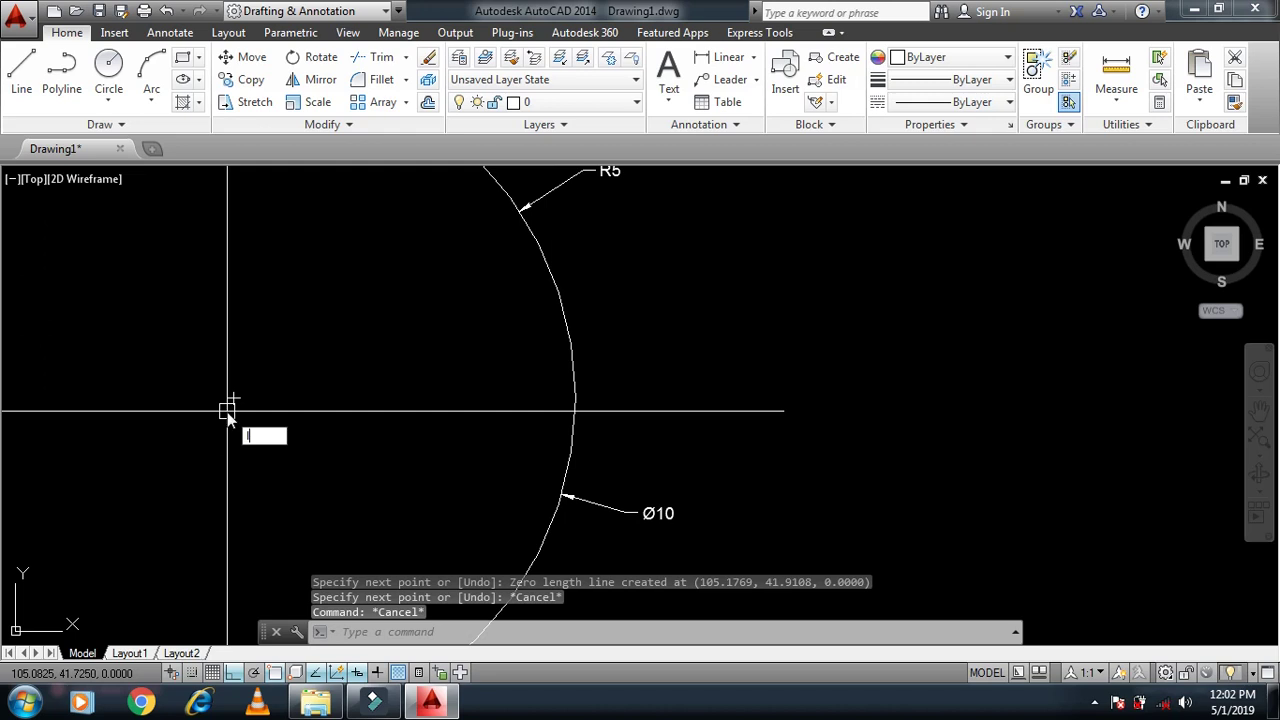
pyautogui.press('Return')
pyautogui.click(232, 398)
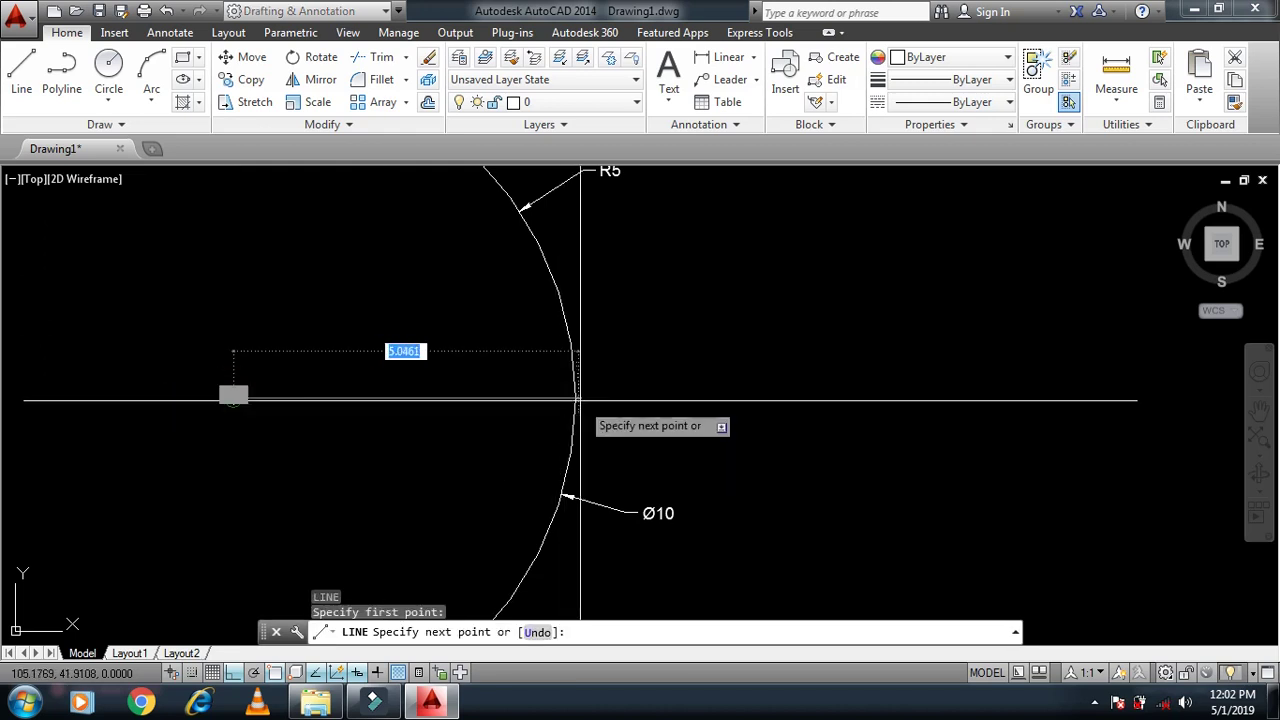
pyautogui.click(575, 398)
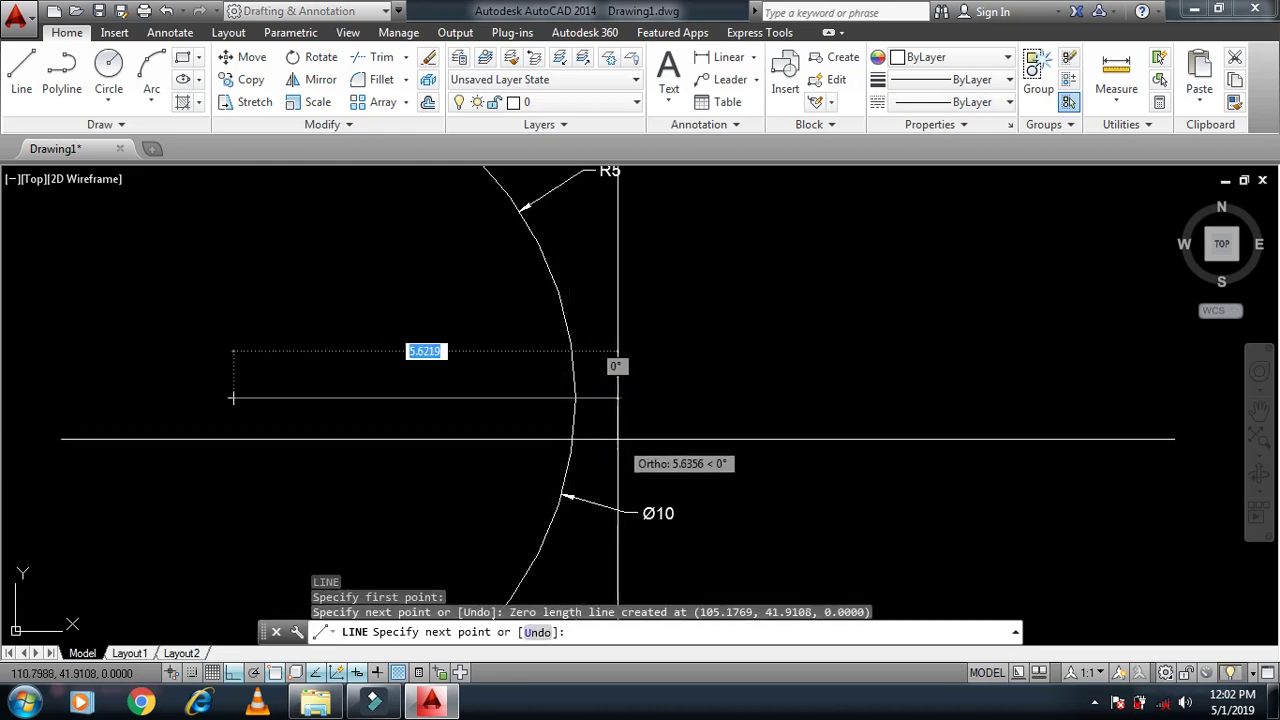
pyautogui.press('Escape')
pyautogui.press('Return')
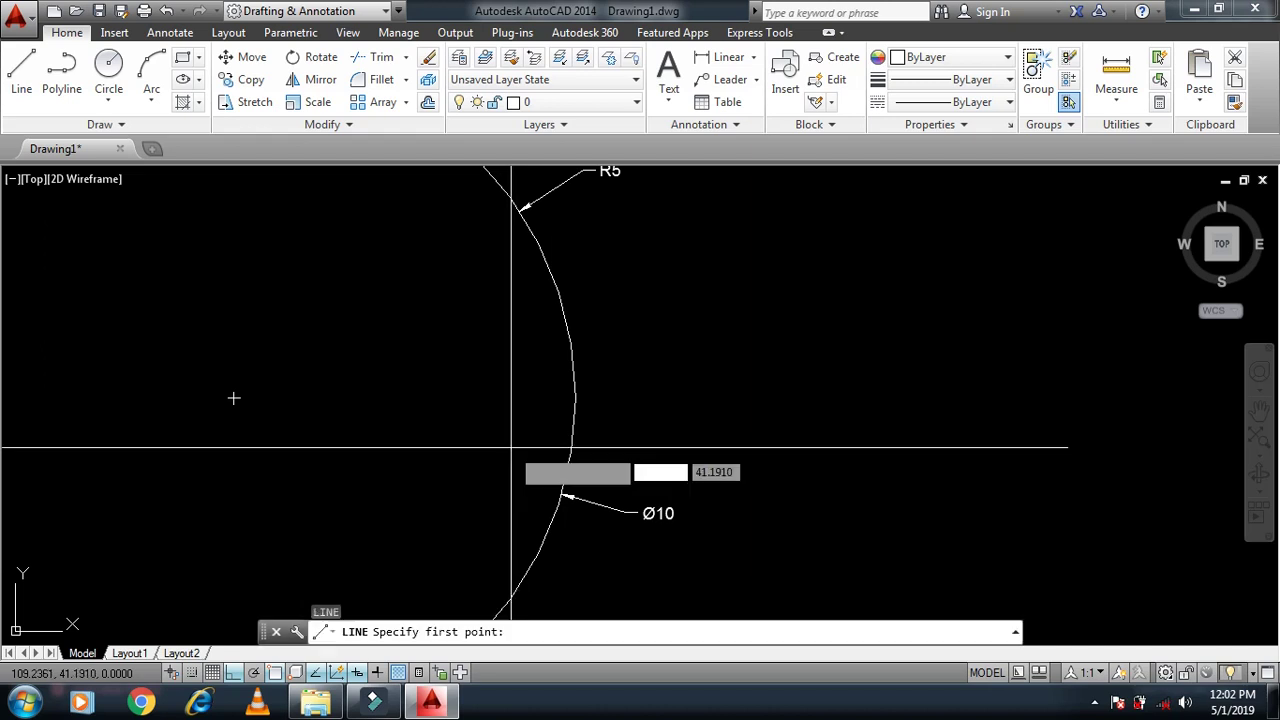
# Turn object snapping off with F3 and cancel the unfinished line.
pyautogui.press('F3')
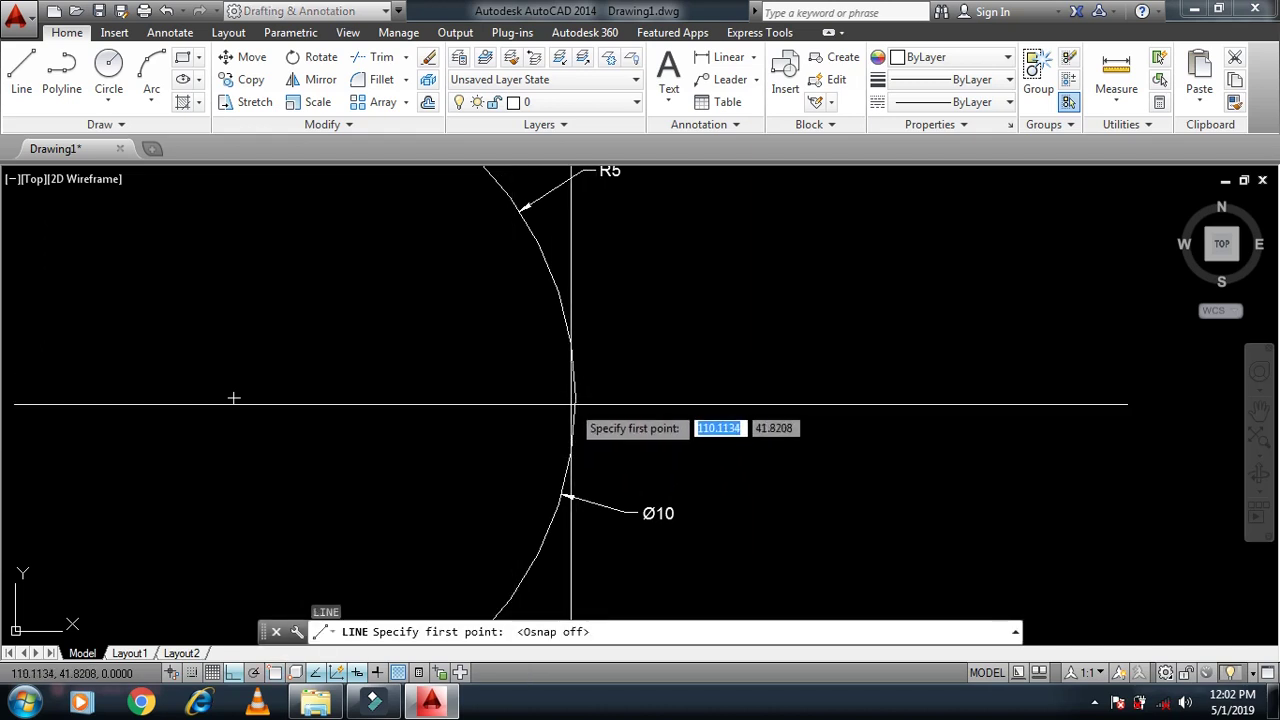
pyautogui.press('Escape')
pyautogui.press('Escape')
pyautogui.press('Escape')
pyautogui.scroll(-10, 610, 418)
# Enable every object snap mode except Nearest in Drafting Settings and apply.
pyautogui.write('os')
pyautogui.press('Return')
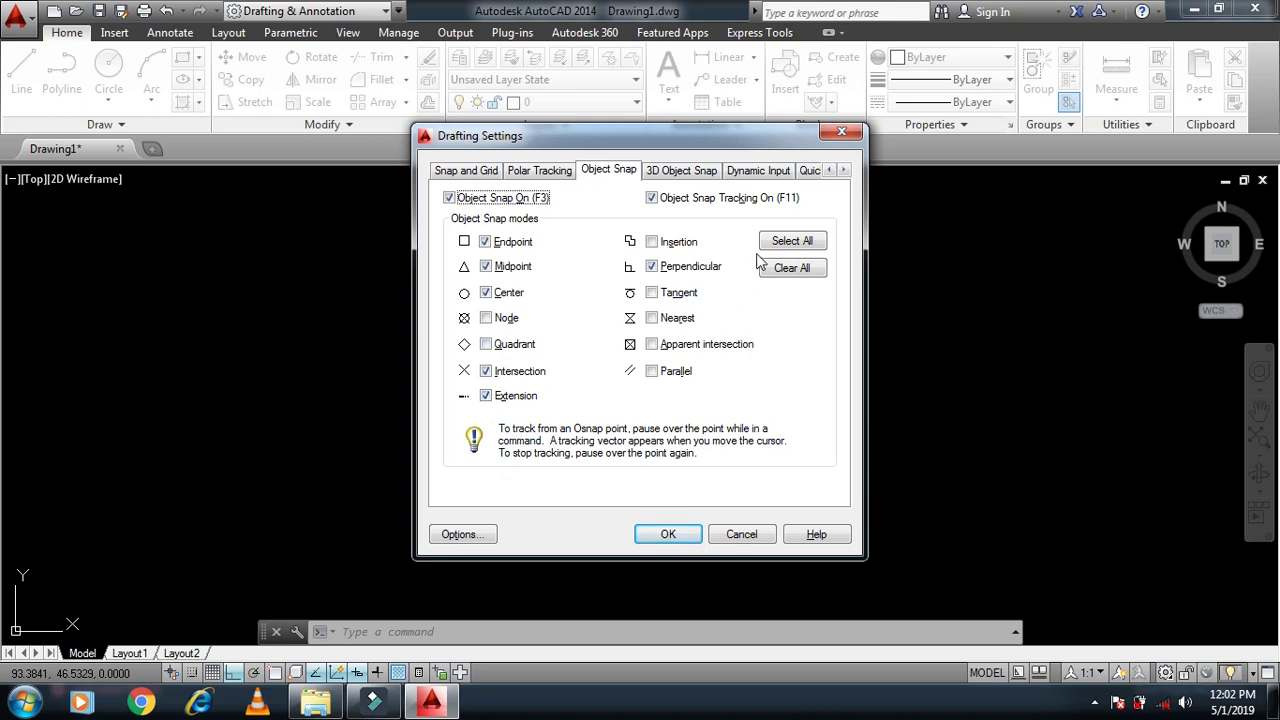
pyautogui.click(677, 320)
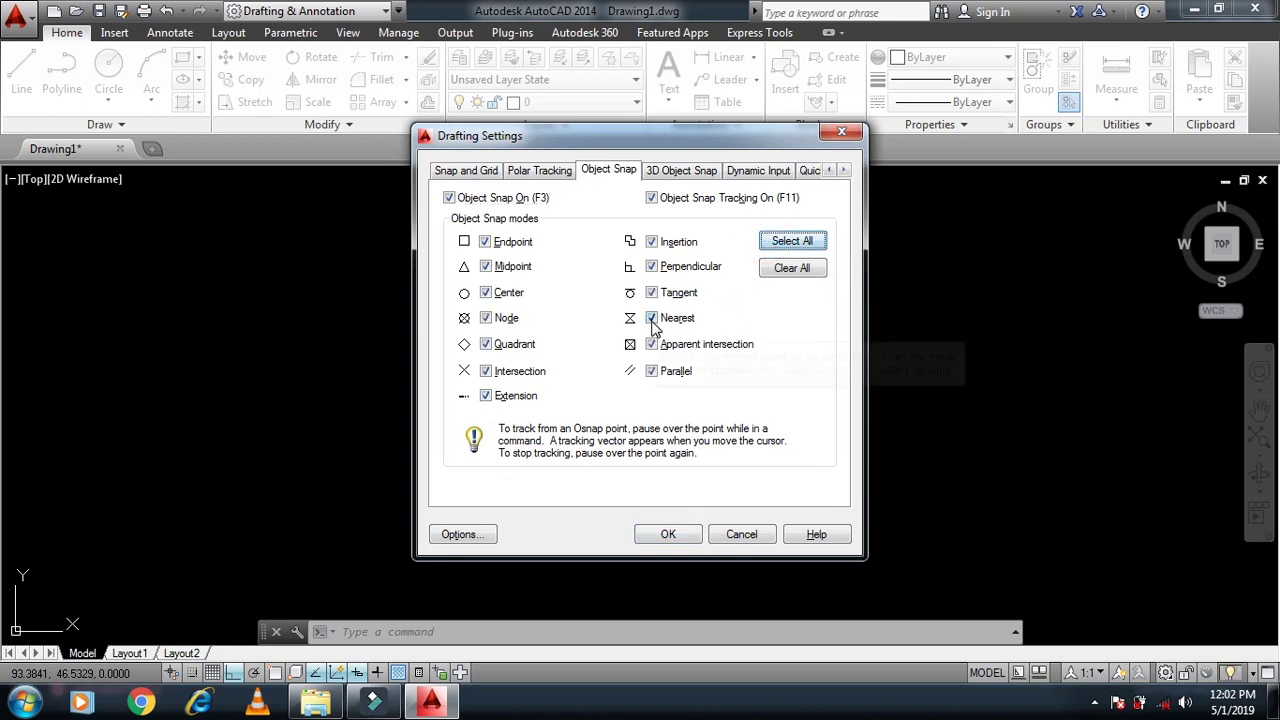
pyautogui.click(668, 534)
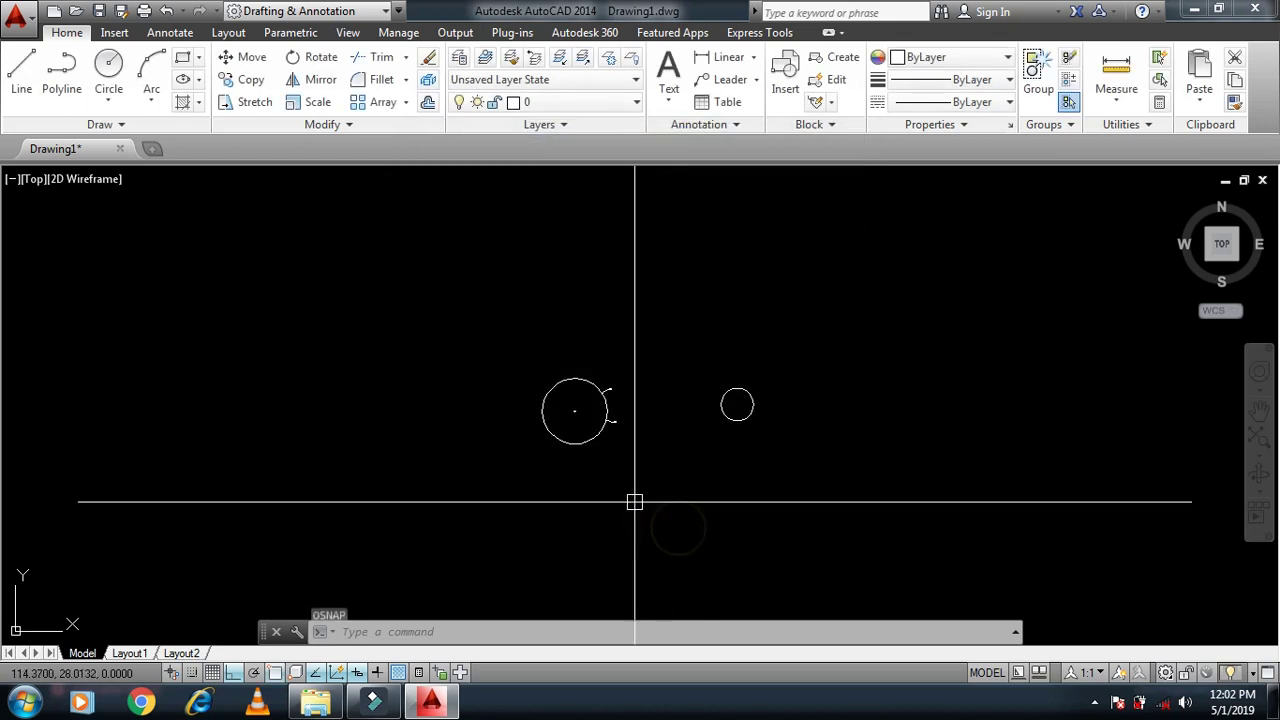
# Draw a line from the circle's centre to its right quadrant.
pyautogui.press('l')
pyautogui.press('Return')
pyautogui.scroll(5, 583, 412)
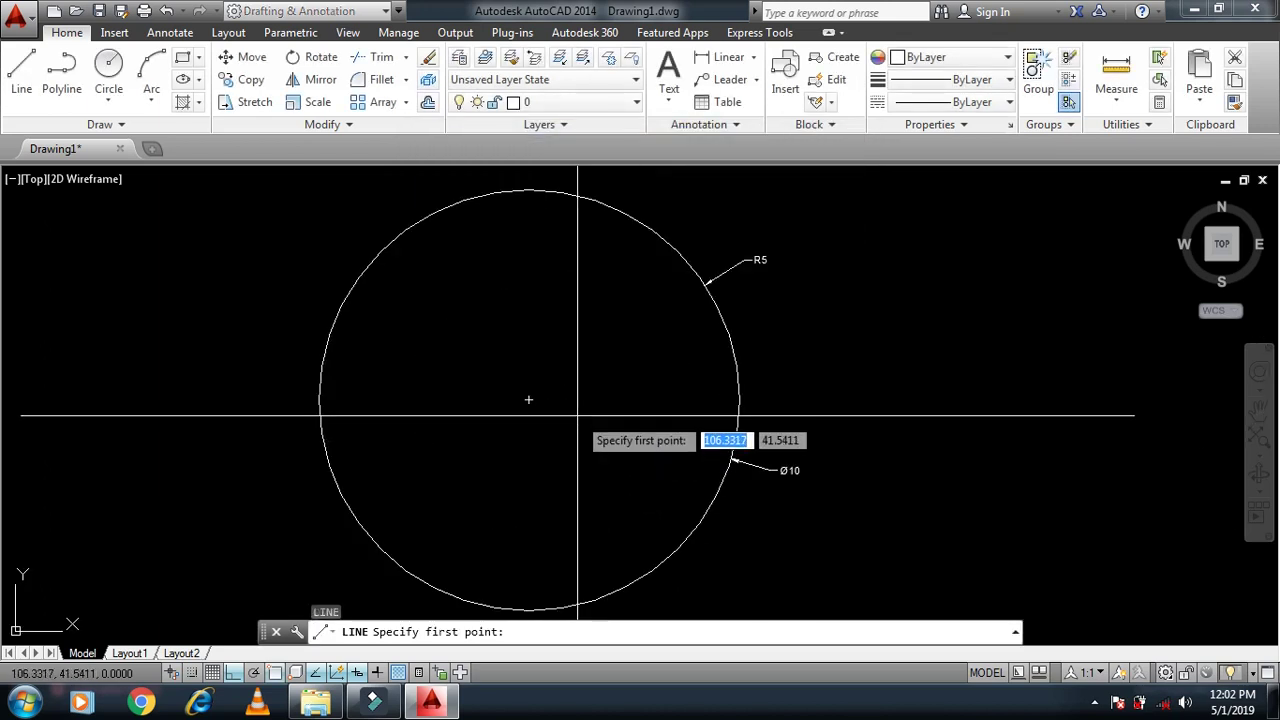
pyautogui.click(526, 400)
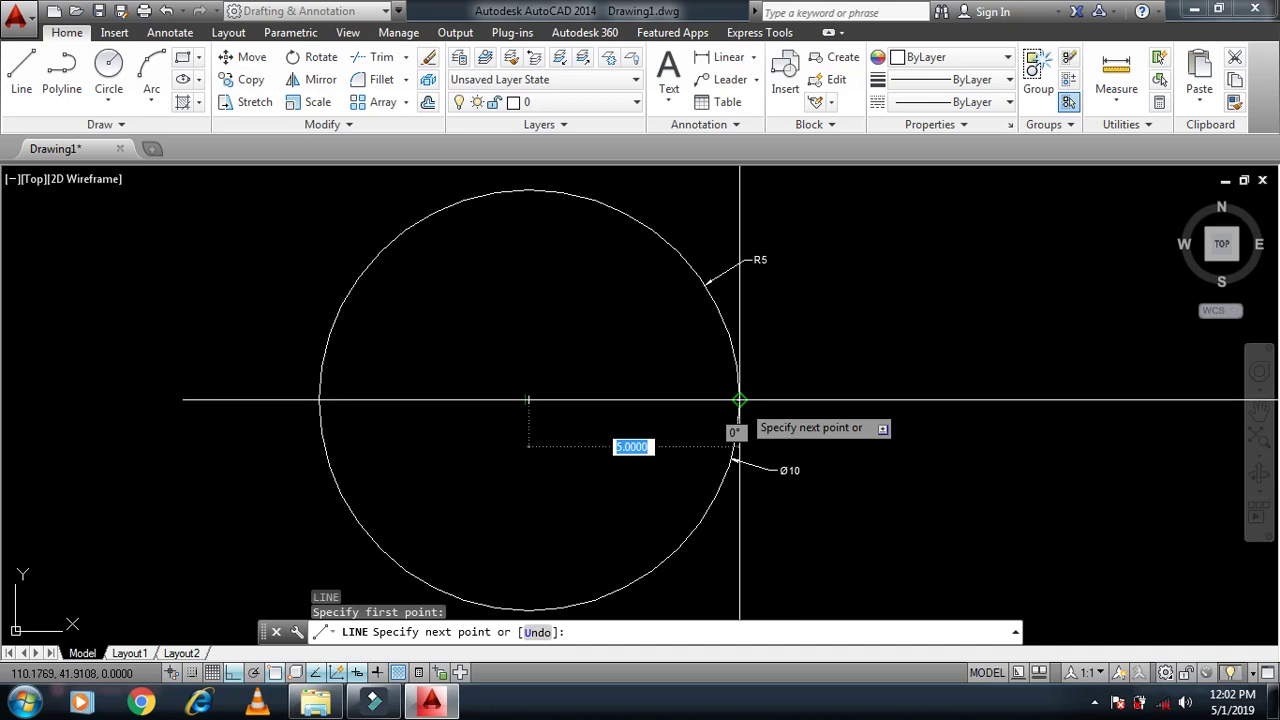
pyautogui.click(740, 400)
pyautogui.press('Escape')
pyautogui.scroll(3, 590, 413)
pyautogui.scroll(-3, 629, 409)
pyautogui.scroll(-2, 737, 428)
pyautogui.scroll(1, 574, 466)
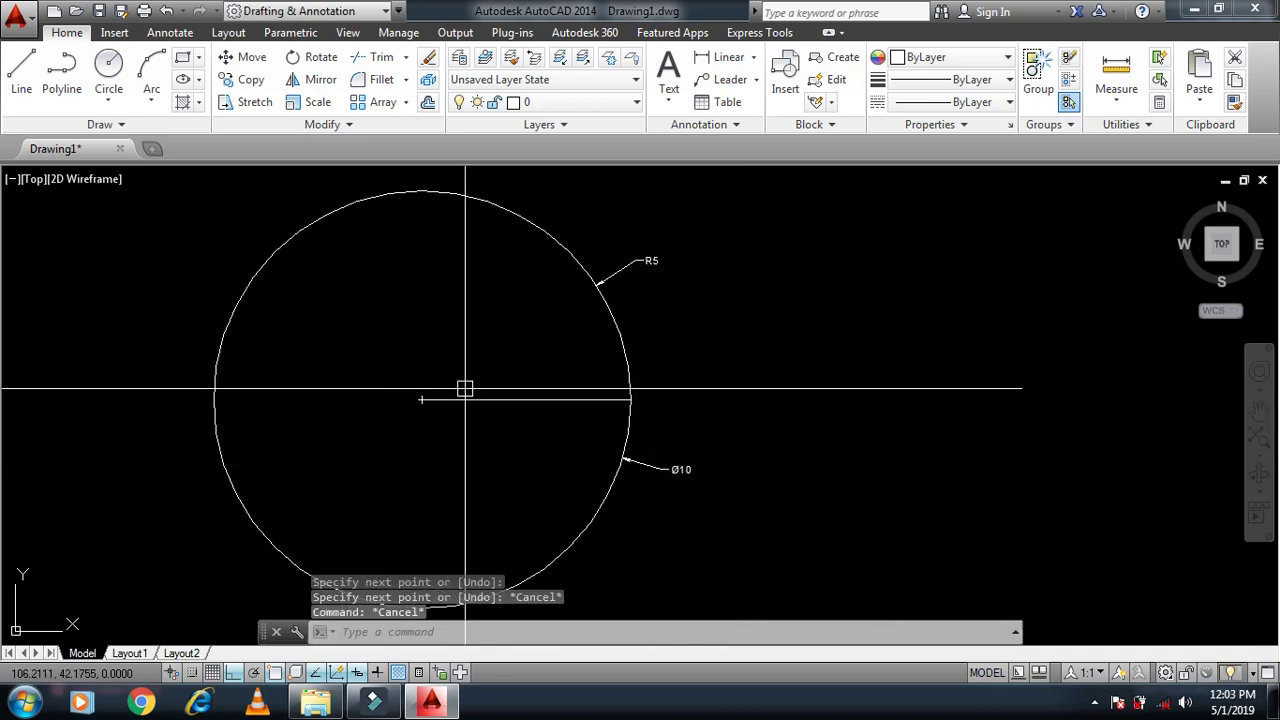
# Draw a line from the circle's centre to its left quadrant.
pyautogui.write('l')
pyautogui.press('Return')
pyautogui.click(417, 403)
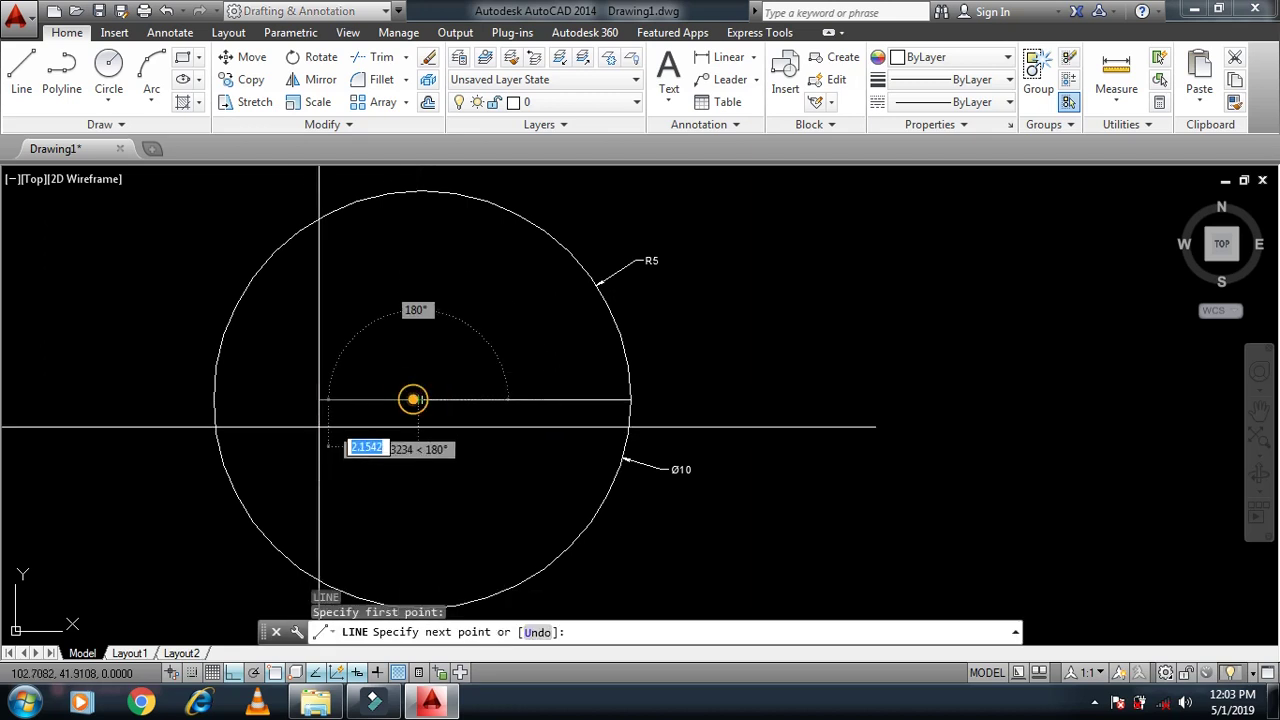
pyautogui.click(212, 400)
pyautogui.press('Escape')
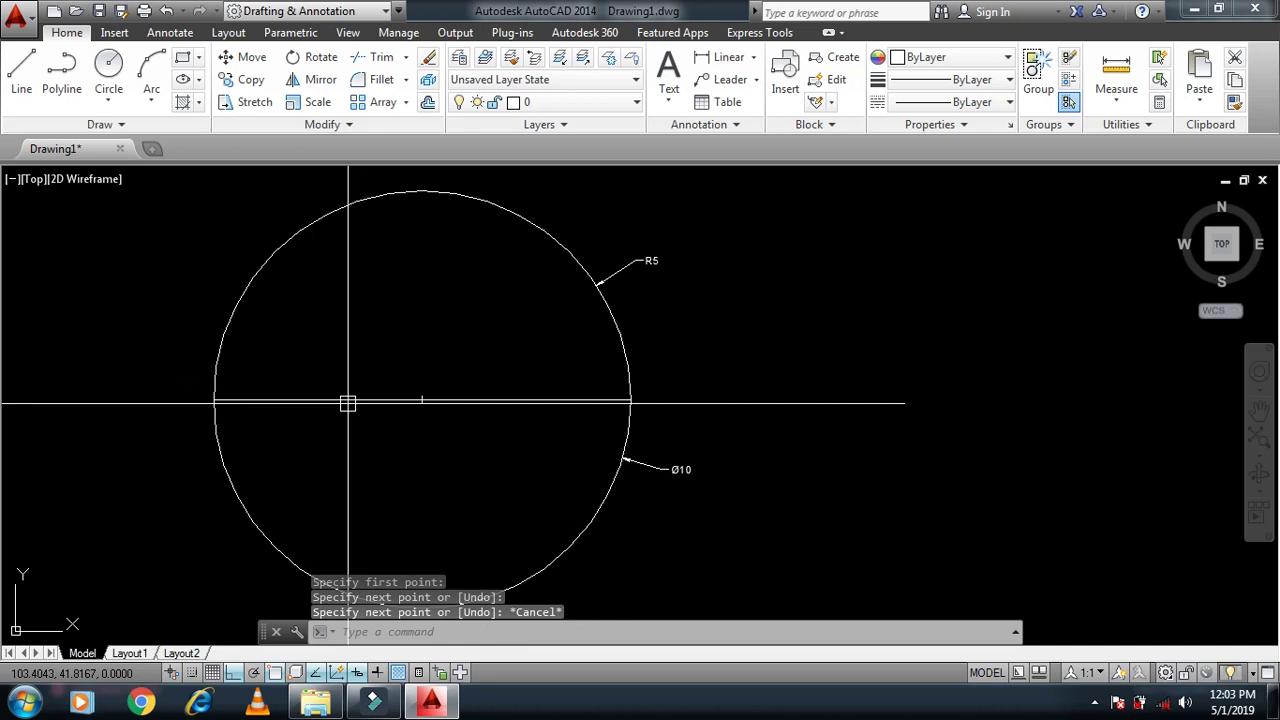
pyautogui.write('dli')
pyautogui.press('Return')
pyautogui.press('Return')
# Dimension the right radius line as 5, placed above it.
pyautogui.click(470, 403)
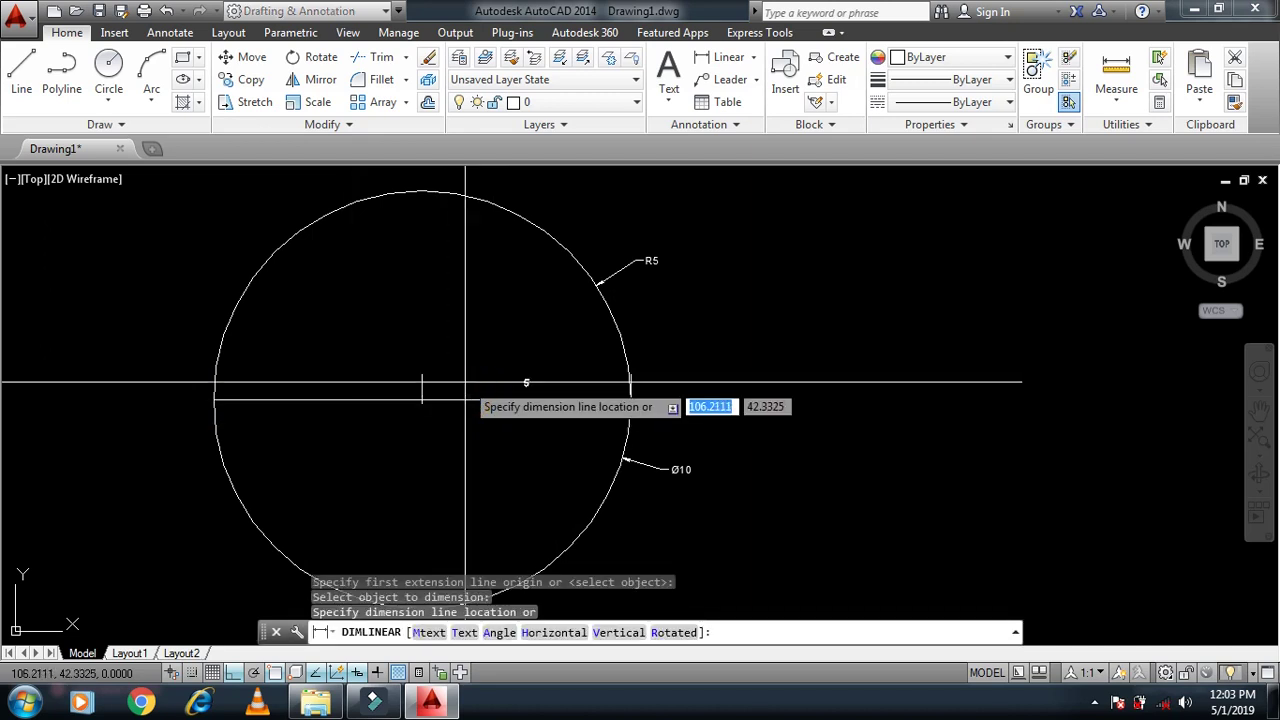
pyautogui.click(500, 386)
pyautogui.scroll(4, 500, 388)
pyautogui.scroll(2, 497, 388)
pyautogui.scroll(-4, 850, 370)
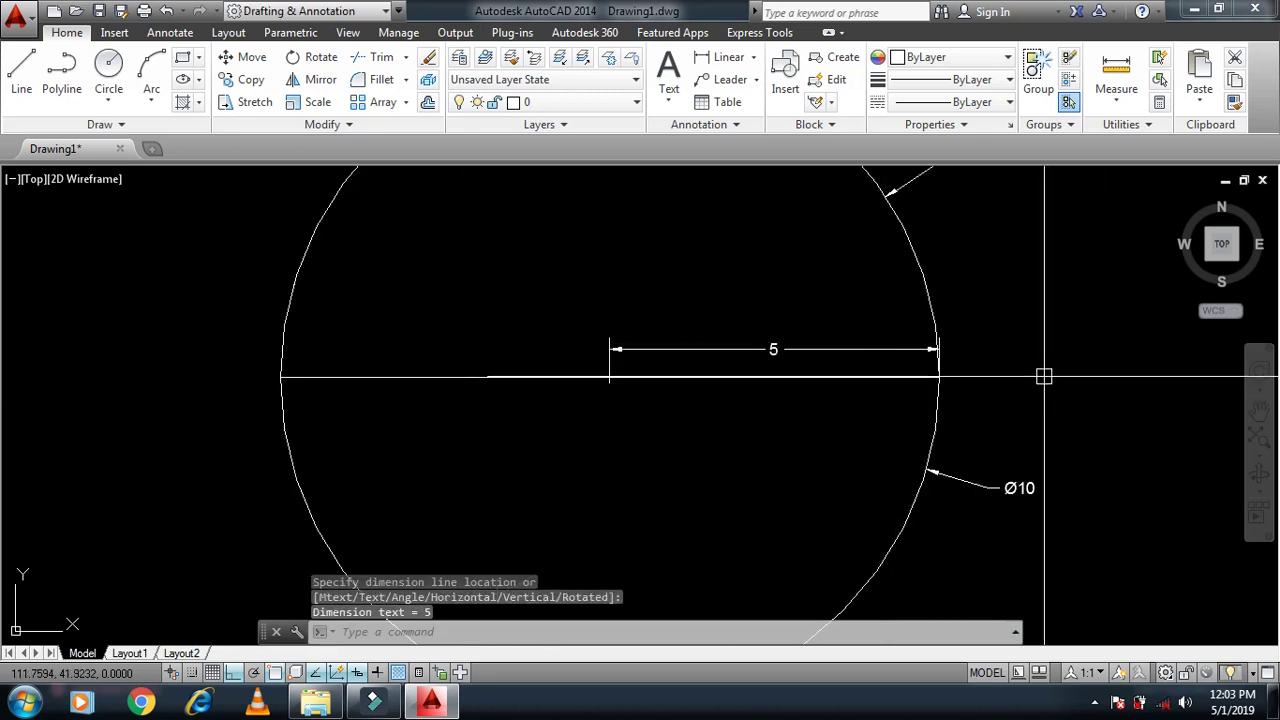
pyautogui.press('Escape')
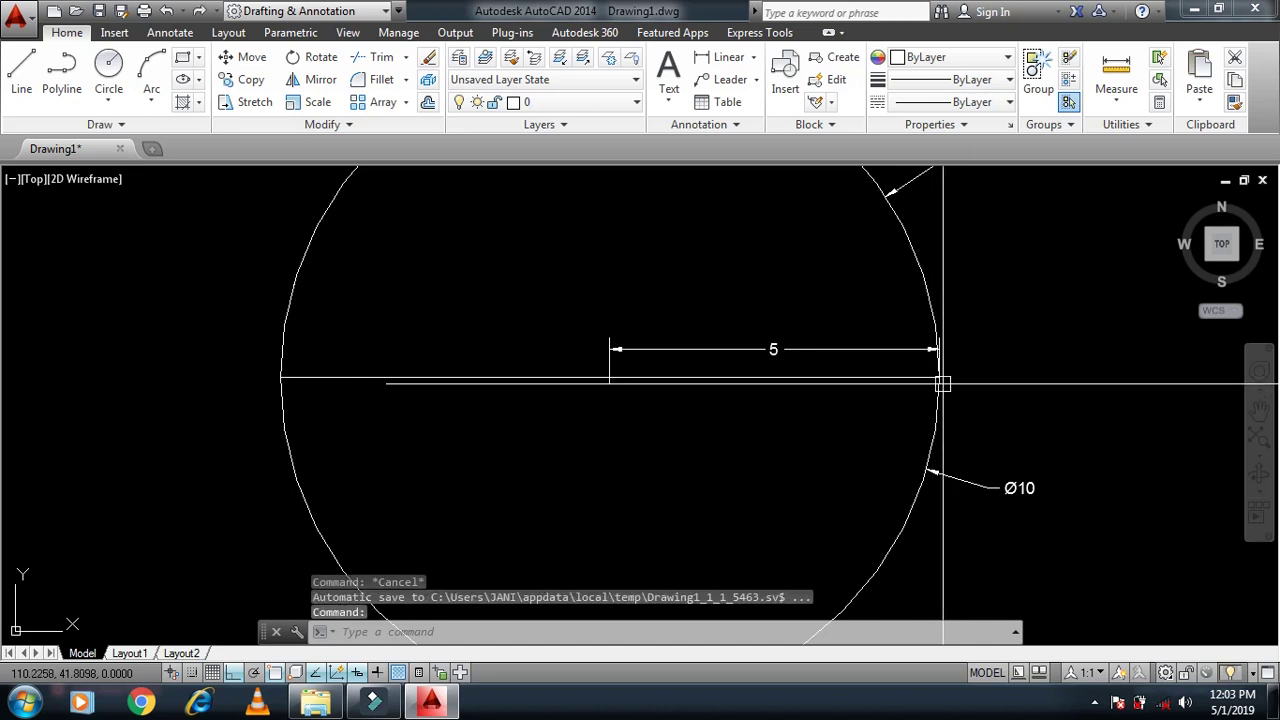
# Add a 10 linear dimension across the full diameter, stacked above the 5.
pyautogui.write('l')
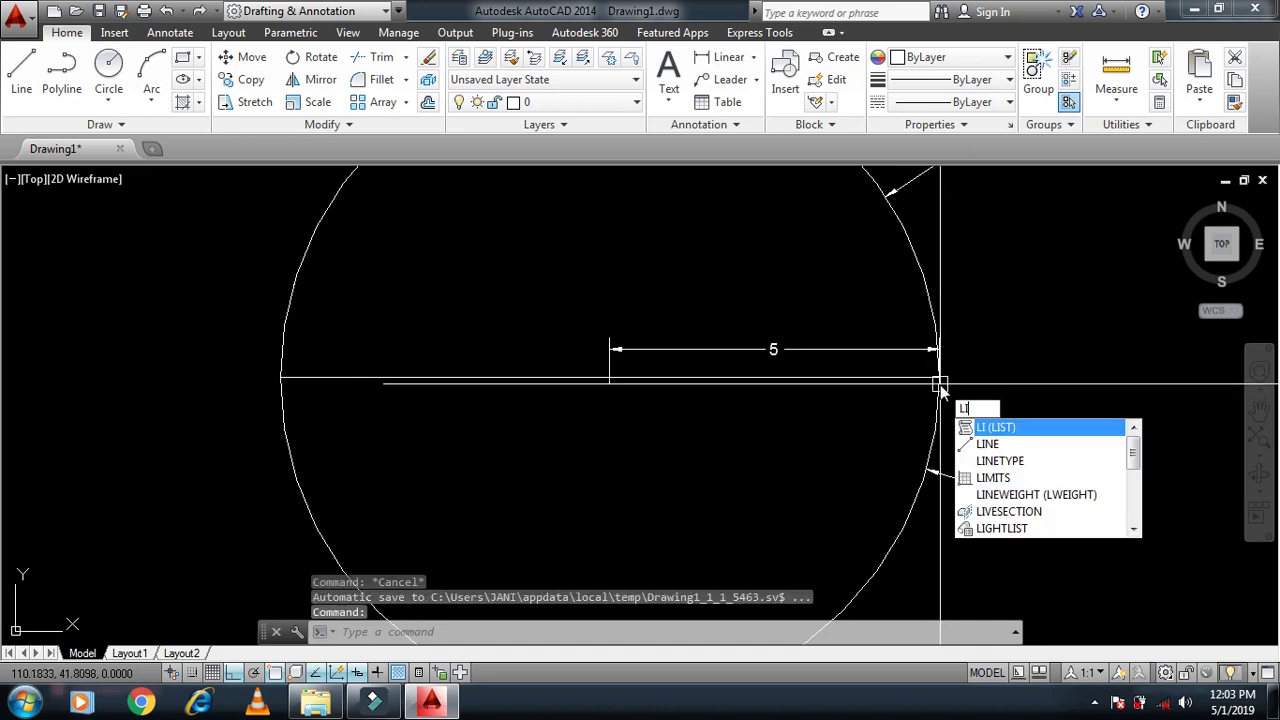
pyautogui.press('Escape')
pyautogui.press('Escape')
pyautogui.write('li')
pyautogui.press('Return')
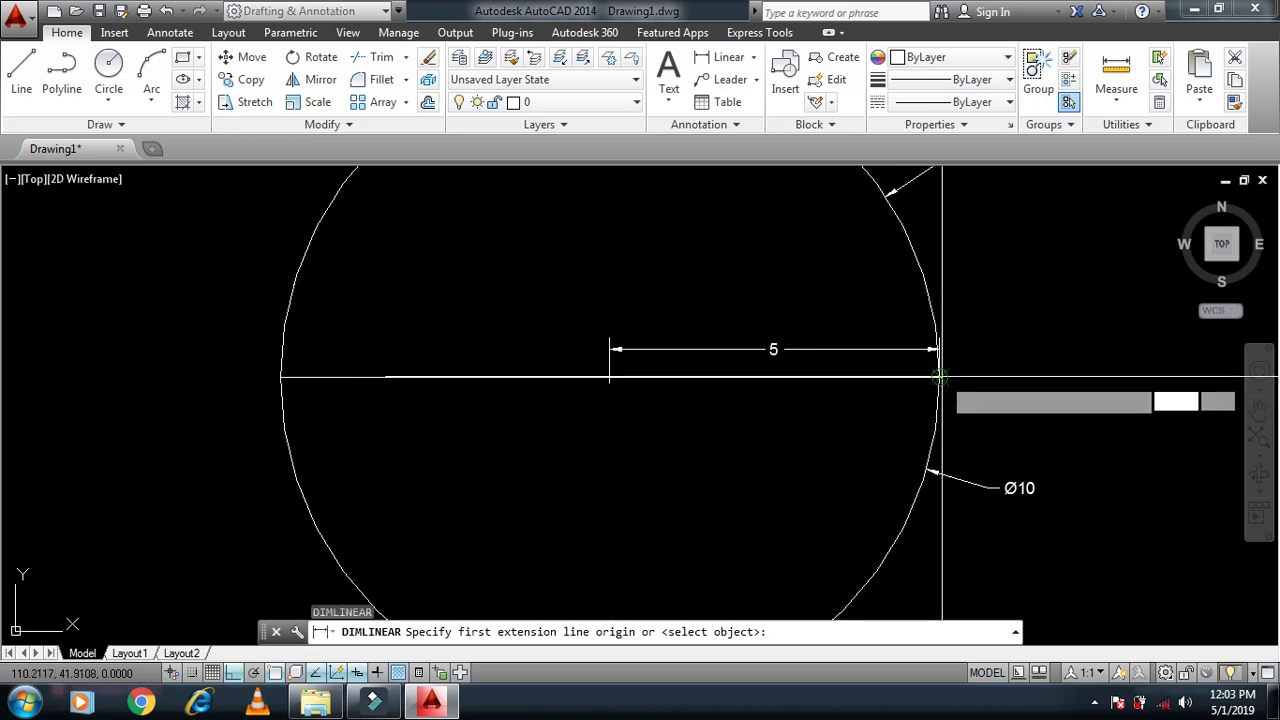
pyautogui.click(939, 379)
pyautogui.click(280, 378)
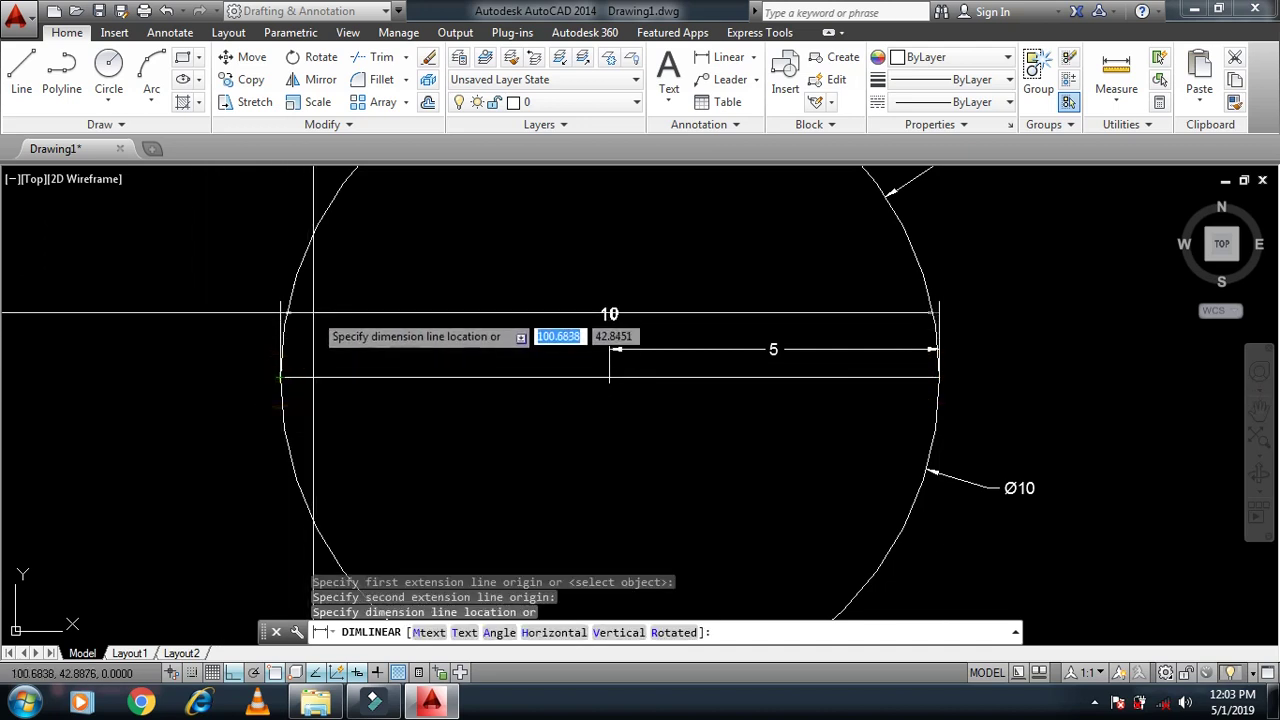
pyautogui.click(309, 300)
pyautogui.press('Escape')
pyautogui.scroll(5, 655, 321)
pyautogui.scroll(-5, 655, 321)
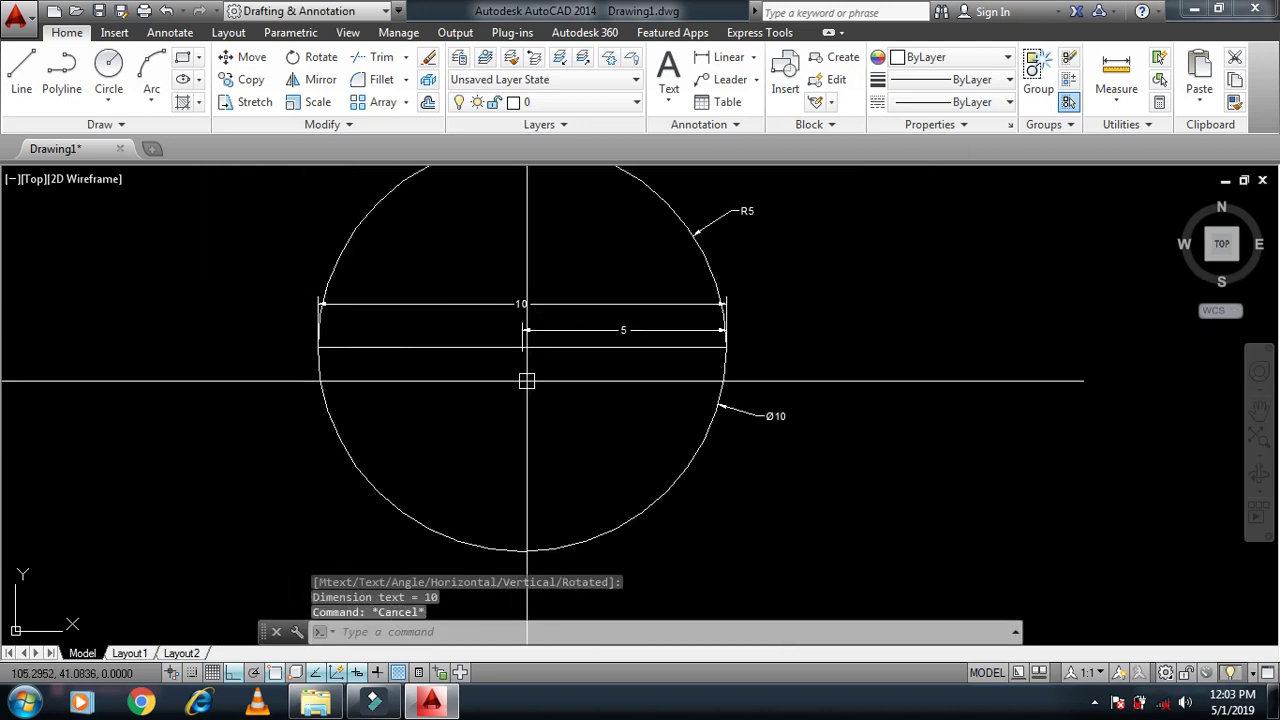
pyautogui.scroll(-4, 526, 377)
pyautogui.scroll(3, 550, 392)
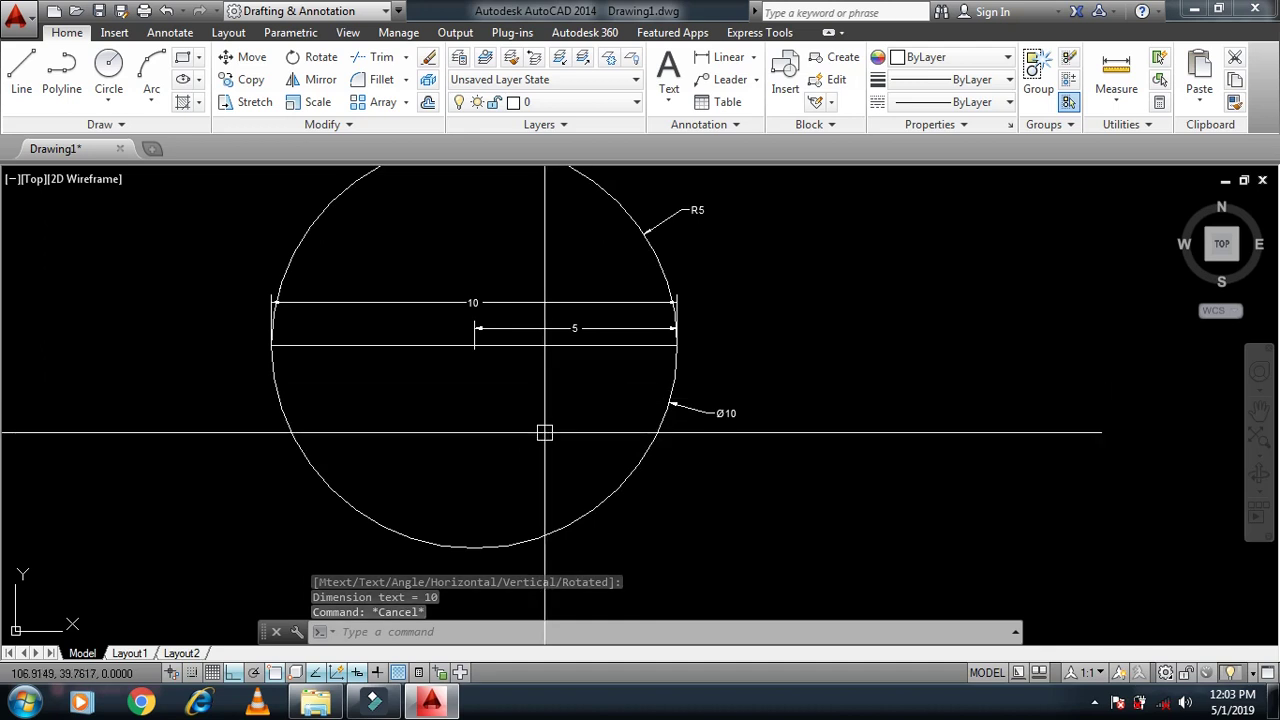
pyautogui.scroll(-3, 540, 428)
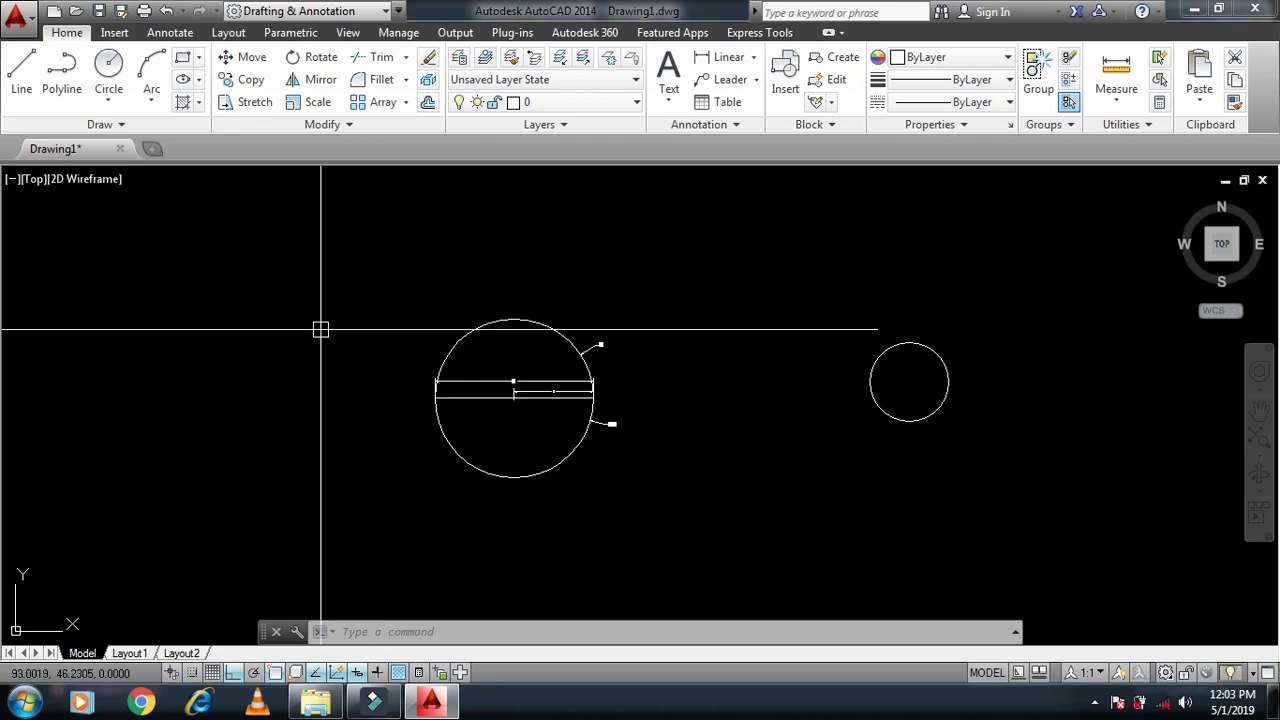
# Window-select the lines and dimensions in the left circle and erase them.
pyautogui.press('Escape')
pyautogui.press('Escape')
pyautogui.press('Escape')
pyautogui.click(333, 341)
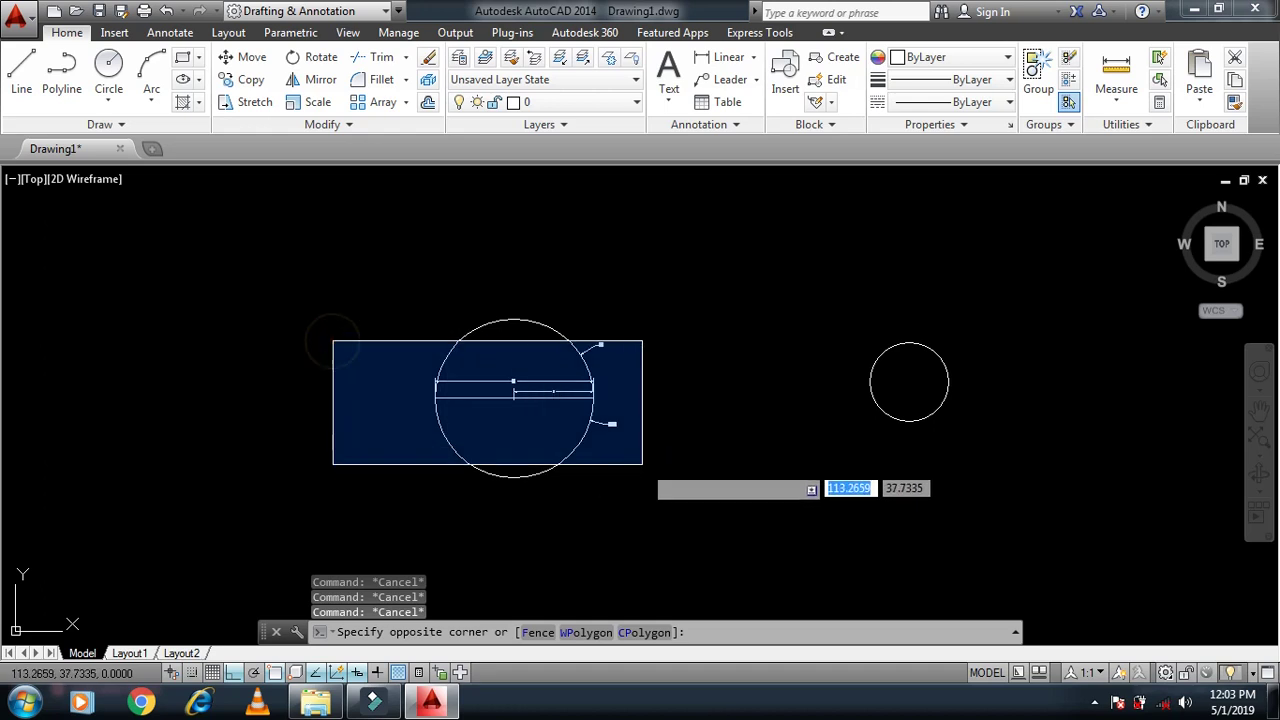
pyautogui.click(642, 464)
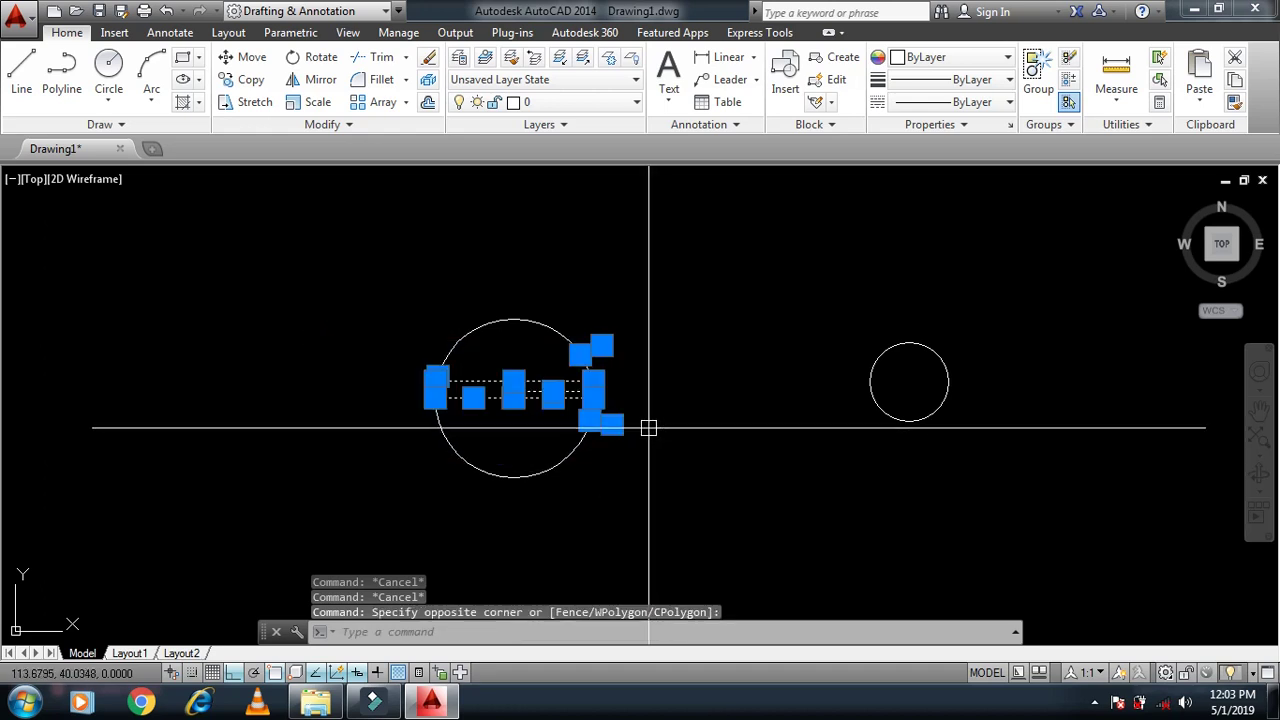
pyautogui.press('Escape')
pyautogui.click(400, 338)
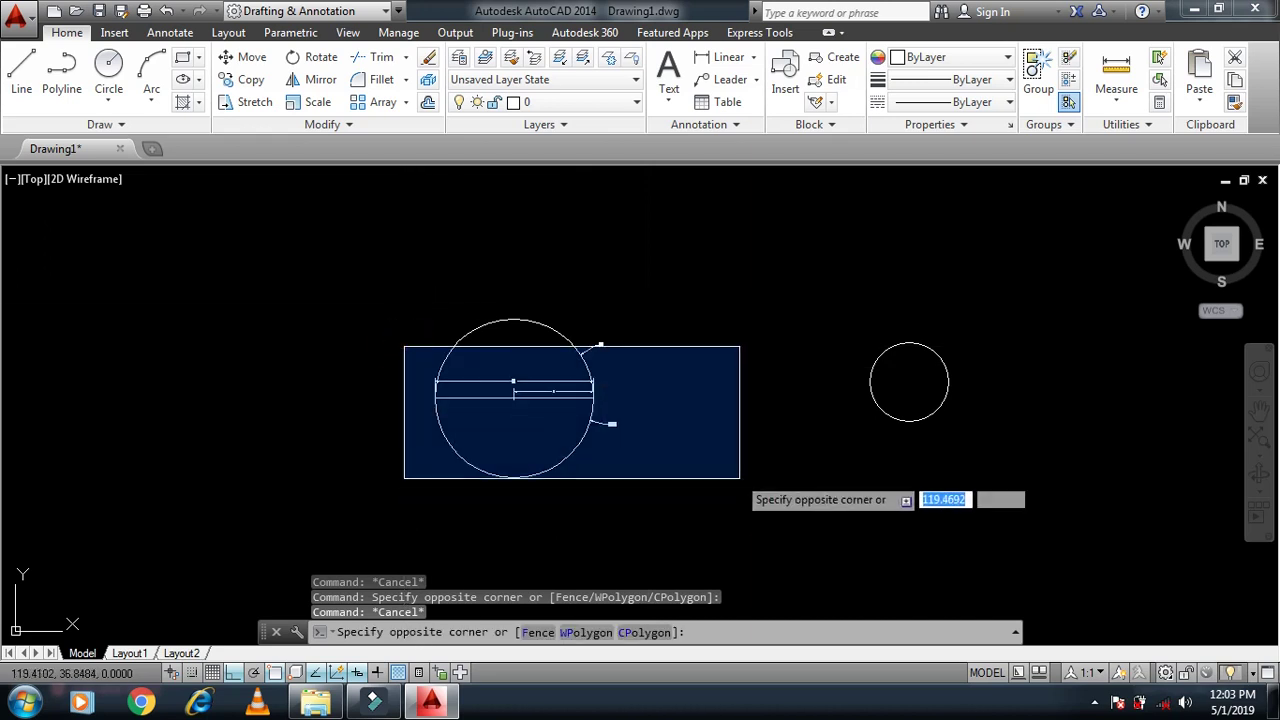
pyautogui.click(771, 479)
pyautogui.write('e')
pyautogui.press('Return')
# Select and remove the leftover leader beside the circle.
pyautogui.click(654, 399)
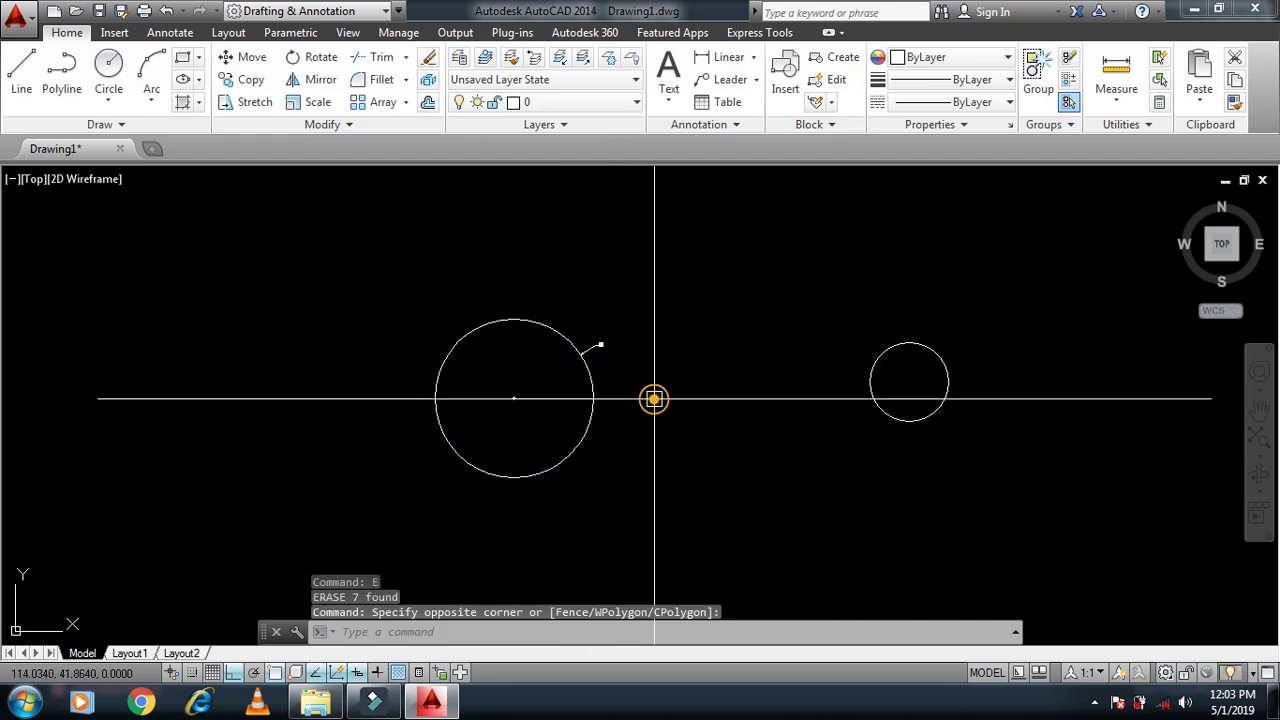
pyautogui.click(600, 345)
pyautogui.press('Escape')
pyautogui.press('Escape')
pyautogui.click(601, 345)
pyautogui.press('Escape')
pyautogui.scroll(5, 503, 449)
# Draw horizontal and vertical centre lines crossing the circle edge to edge.
pyautogui.scroll(-3, 431, 429)
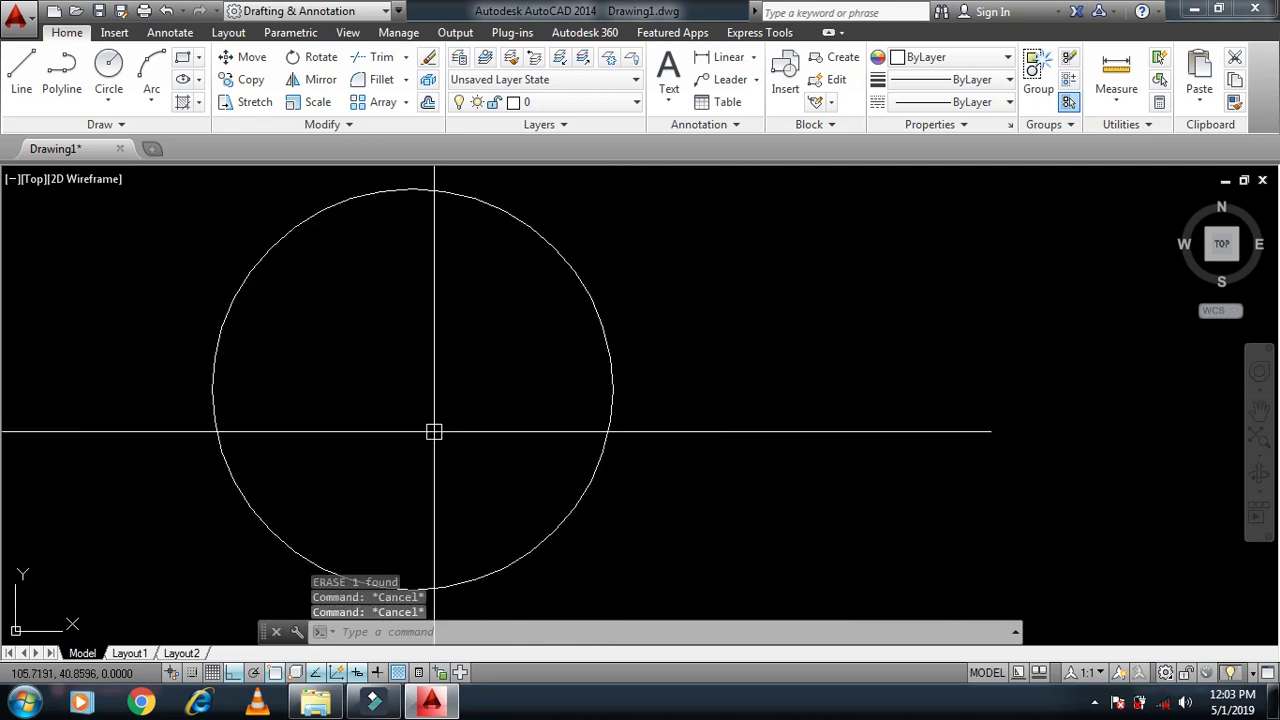
pyautogui.write('l')
pyautogui.press('Return')
pyautogui.click(612, 389)
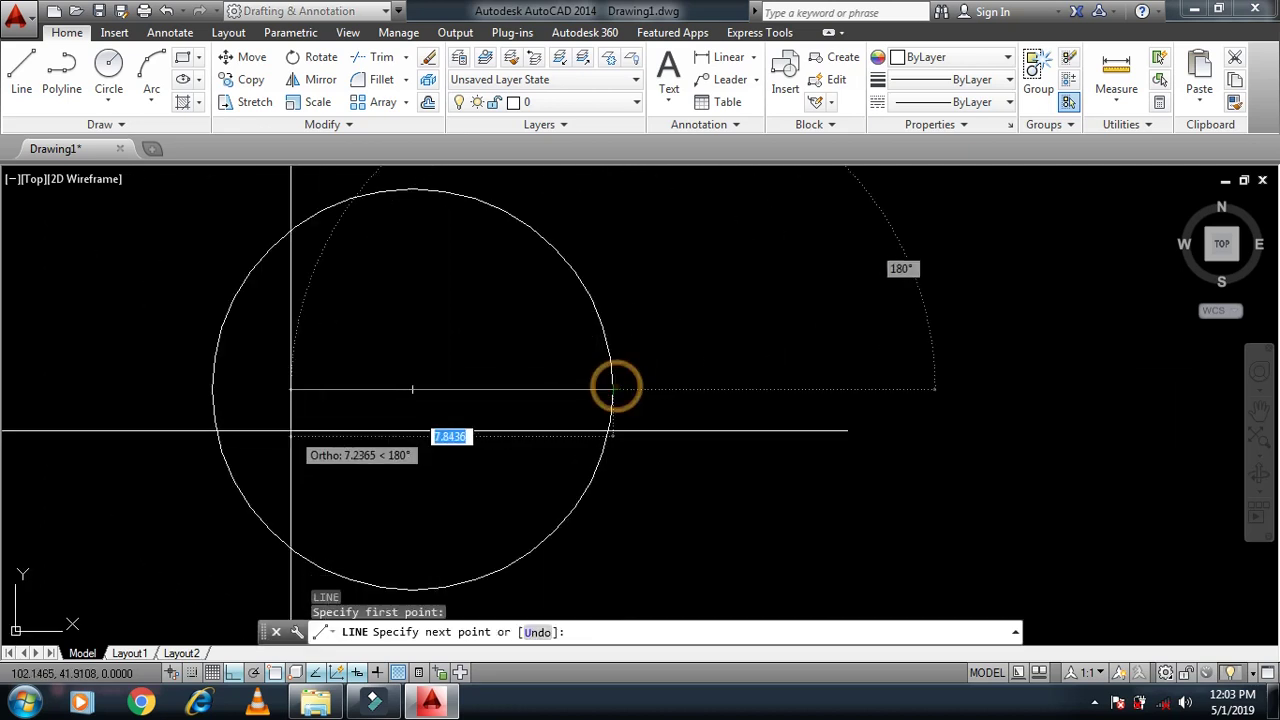
pyautogui.click(212, 389)
pyautogui.press('Escape')
pyautogui.press('Return')
pyautogui.click(412, 189)
pyautogui.click(412, 589)
pyautogui.press('Escape')
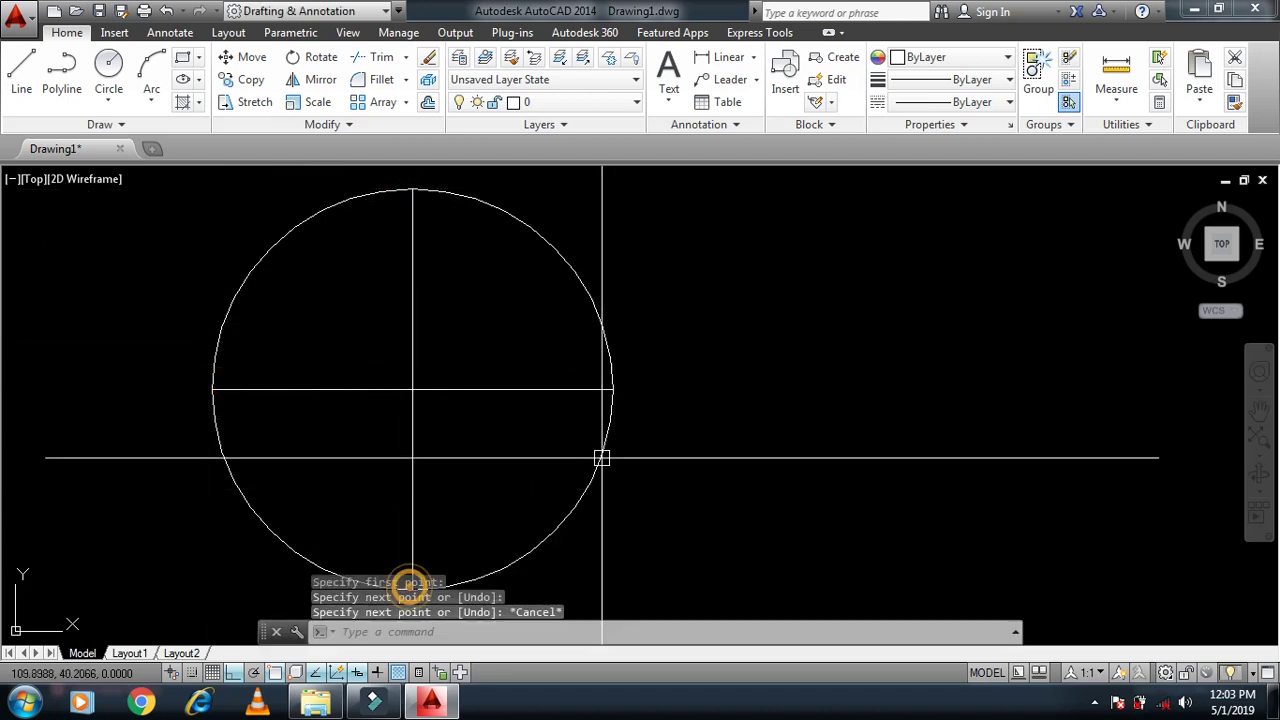
# Add a 90° angular dimension between the vertical and horizontal centre lines.
pyautogui.write('i')
pyautogui.press('Return')
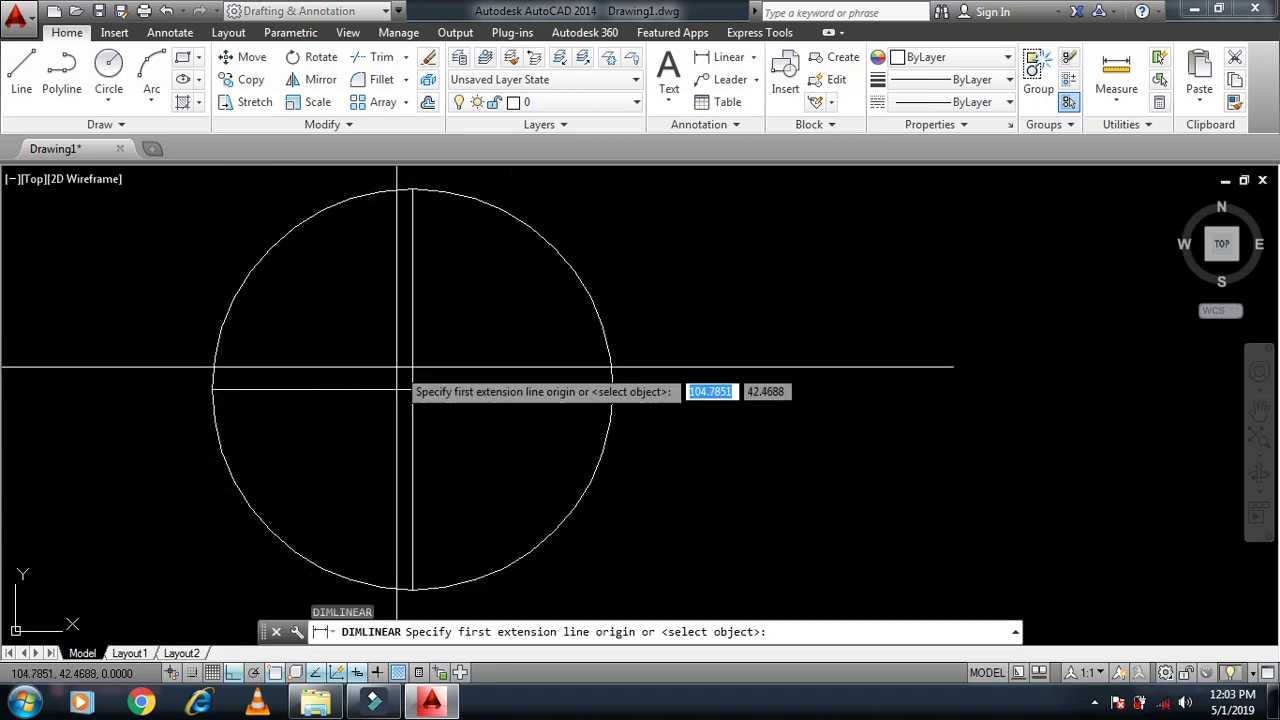
pyautogui.press('Escape')
pyautogui.write('n')
pyautogui.press('Return')
pyautogui.click(411, 366)
pyautogui.click(423, 390)
pyautogui.click(481, 340)
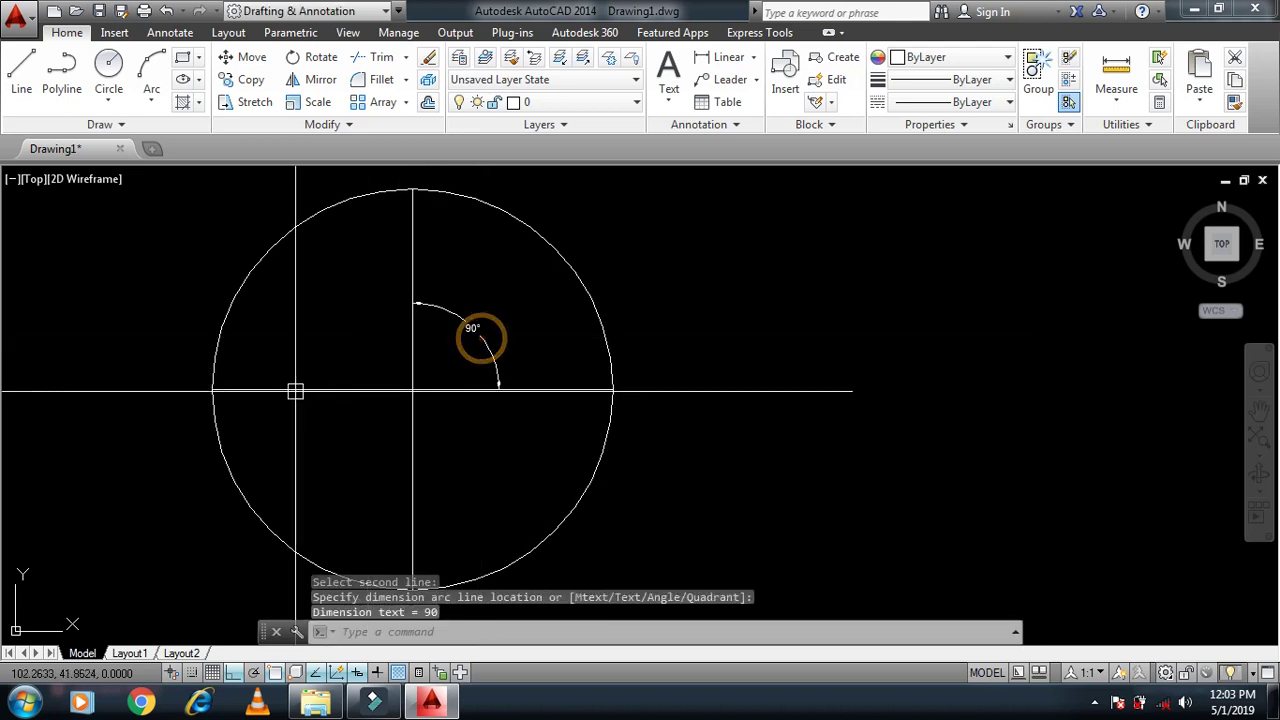
pyautogui.scroll(2, 504, 331)
pyautogui.scroll(-2, 694, 357)
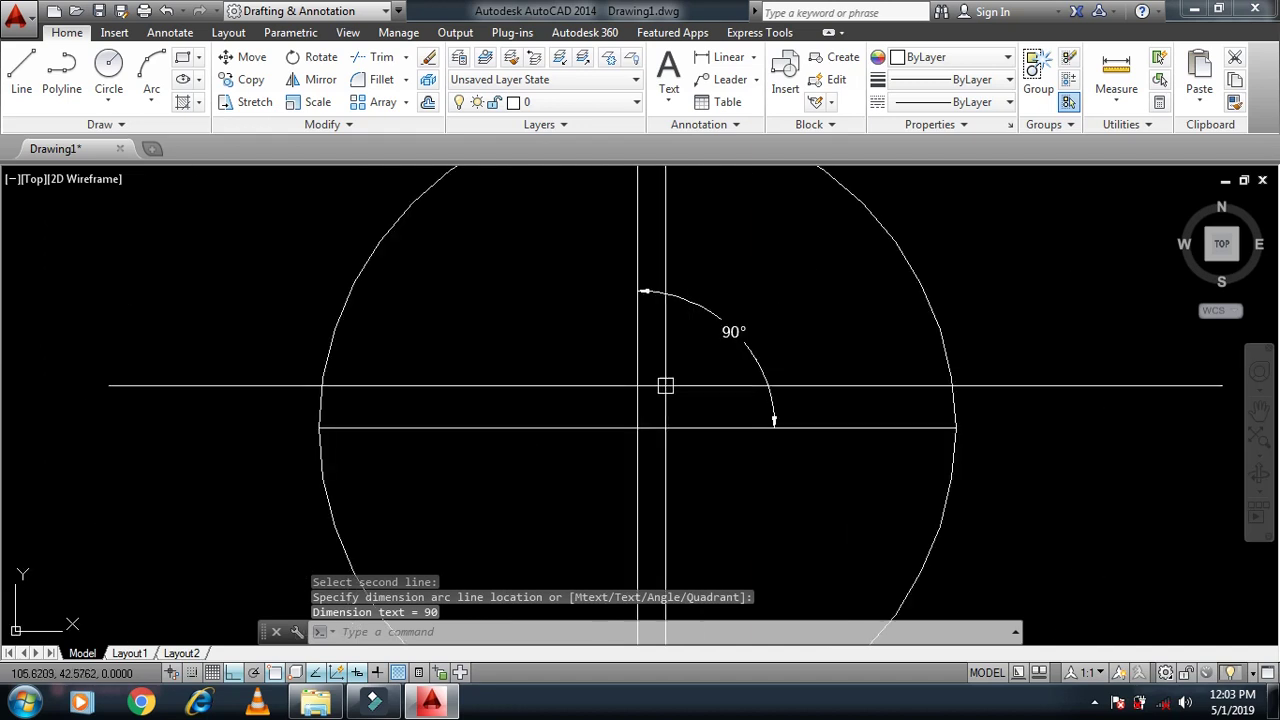
# Add 90° angular dimensions in the upper and lower-right quadrants.
pyautogui.press('Return')
pyautogui.click(589, 427)
pyautogui.click(628, 401)
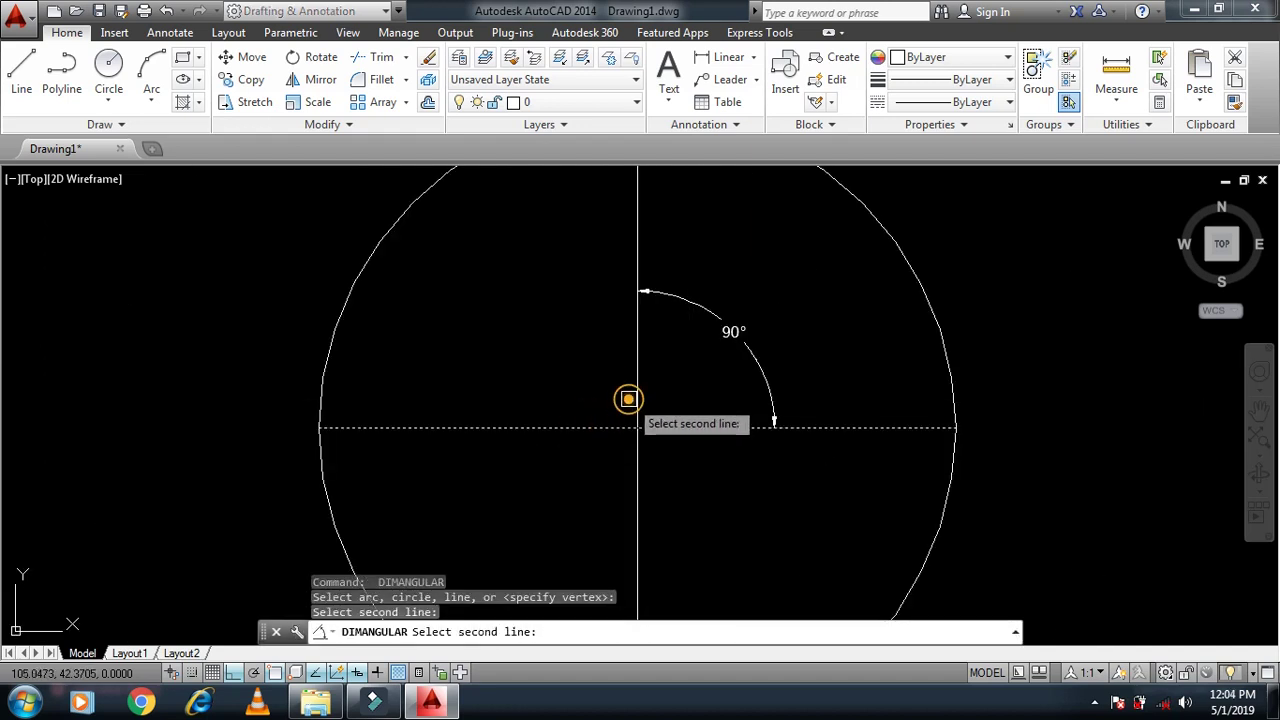
pyautogui.click(632, 400)
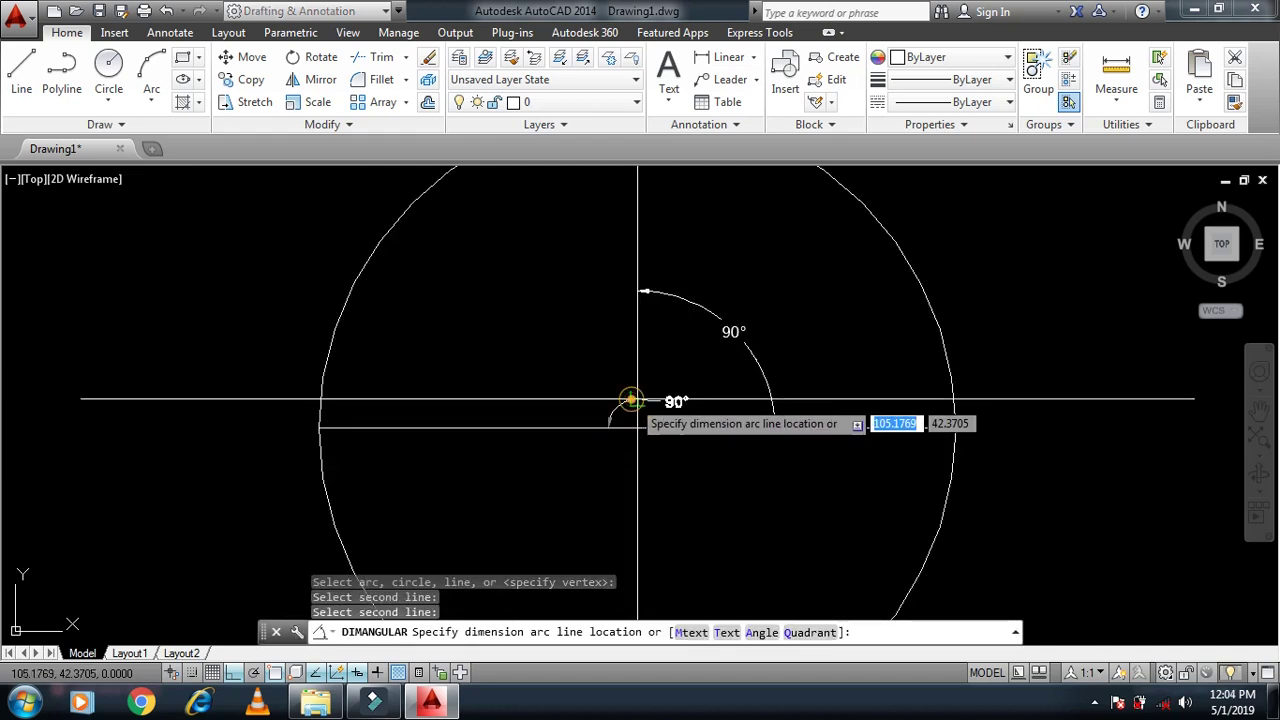
pyautogui.click(640, 292)
pyautogui.press('Return')
pyautogui.press('Return')
pyautogui.press('Escape')
pyautogui.press('Return')
pyautogui.click(636, 551)
pyautogui.click(707, 428)
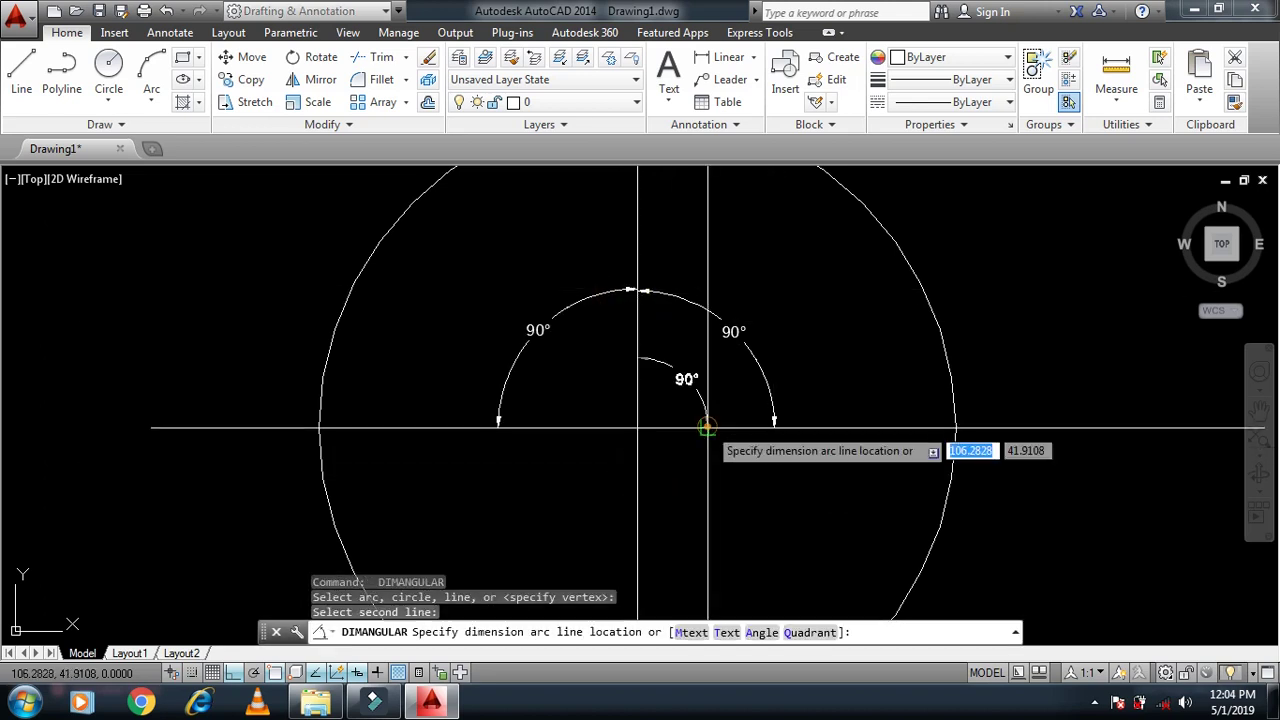
pyautogui.click(762, 481)
# Add the fourth 90° angular dimension in the lower-left quadrant.
pyautogui.press('Return')
pyautogui.press('Return')
pyautogui.press('Escape')
pyautogui.click(580, 429)
pyautogui.press('Return')
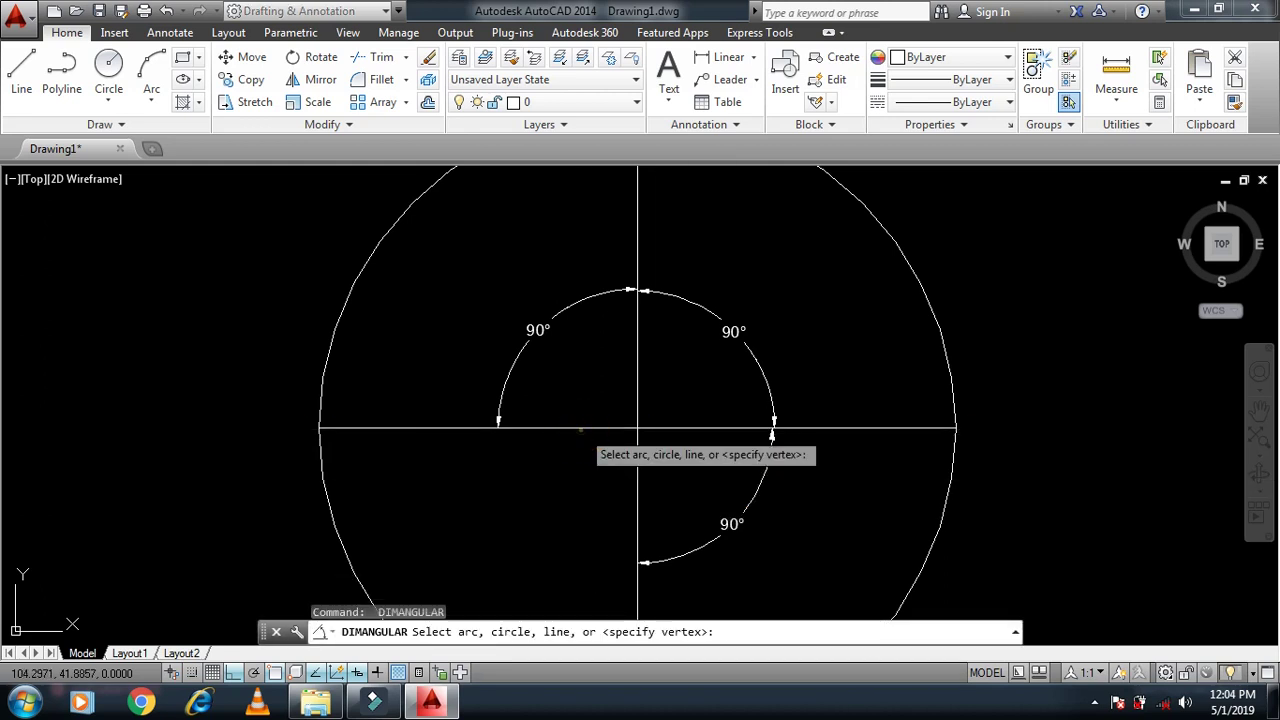
pyautogui.click(581, 429)
pyautogui.click(637, 470)
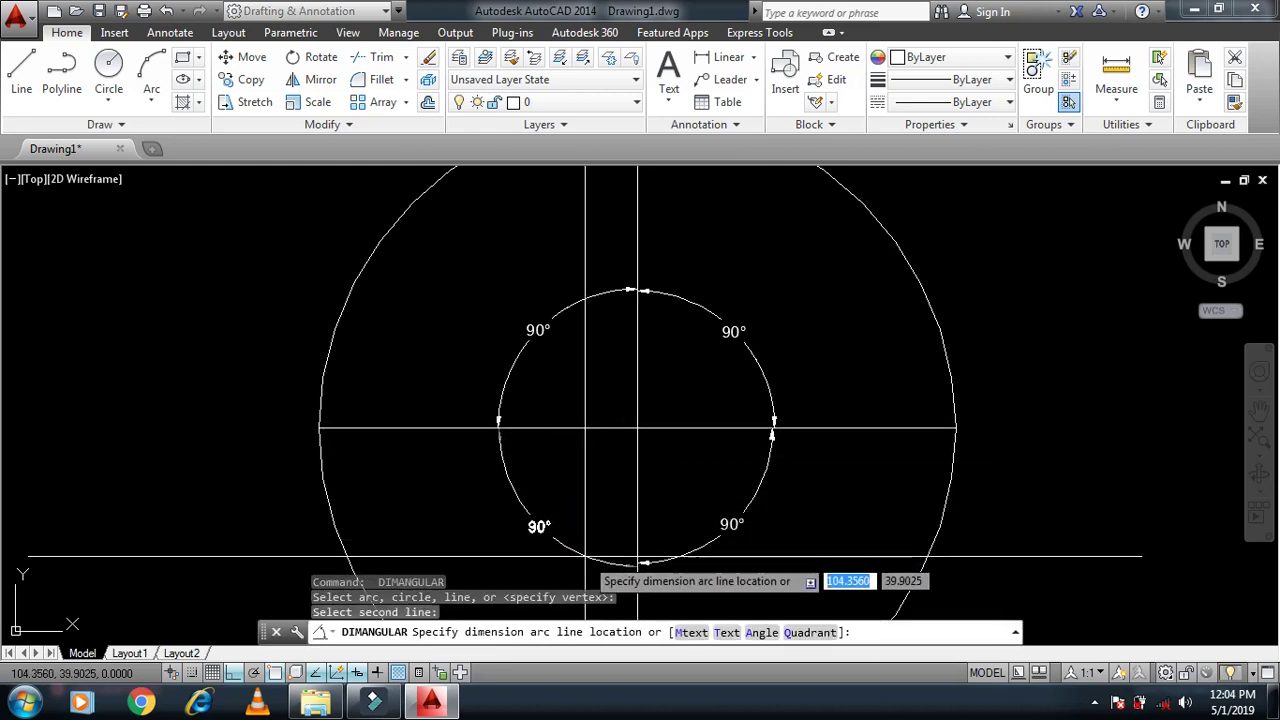
pyautogui.click(585, 554)
pyautogui.press('Escape')
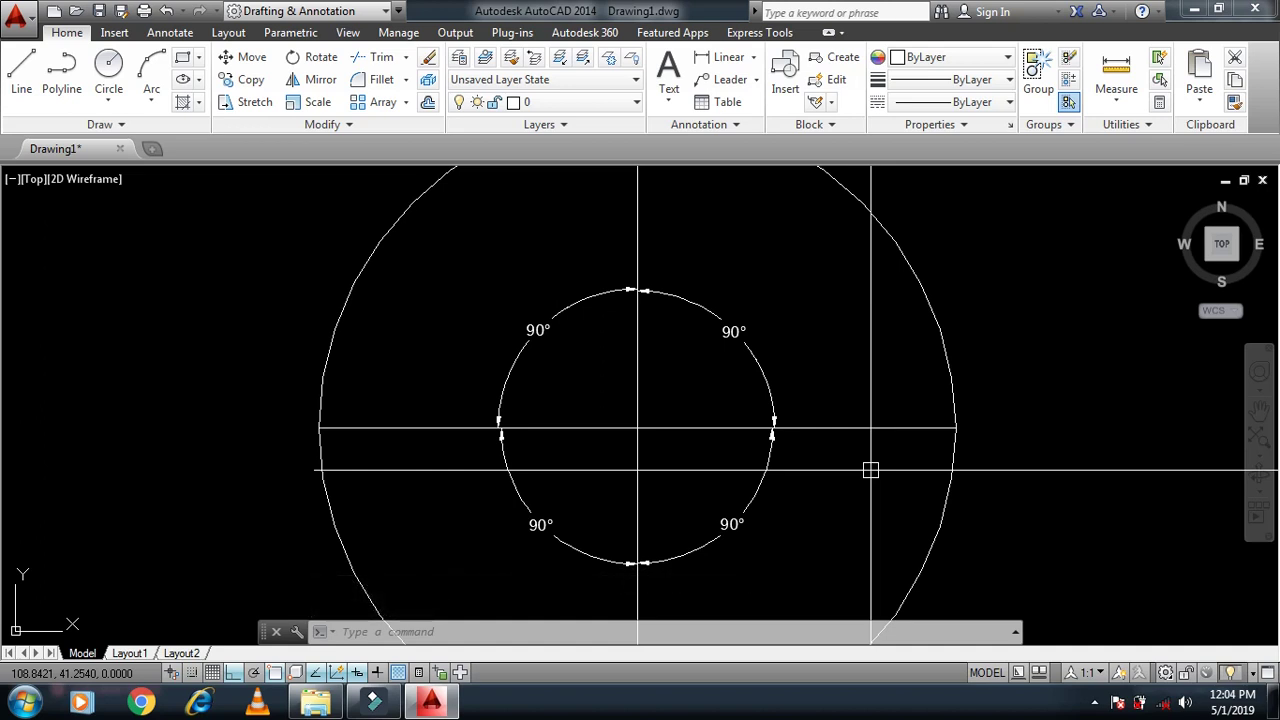
pyautogui.scroll(-3, 586, 280)
pyautogui.scroll(2, 442, 290)
pyautogui.scroll(2, 489, 300)
pyautogui.scroll(-2, 477, 300)
pyautogui.click(465, 285)
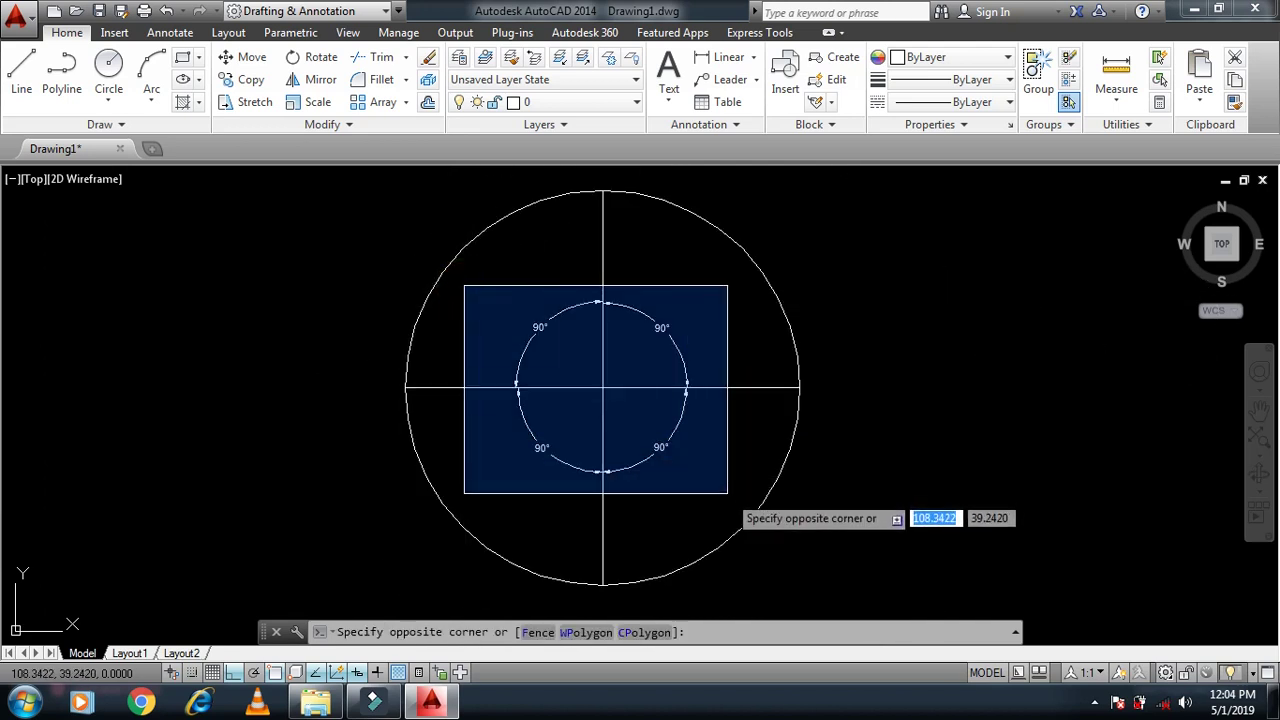
# Erase the inner circle, its angular dimensions and centre lines with a crossing selection.
pyautogui.press('Escape')
pyautogui.press('Escape')
pyautogui.click(719, 503)
pyautogui.click(467, 294)
pyautogui.write('e')
pyautogui.press('Return')
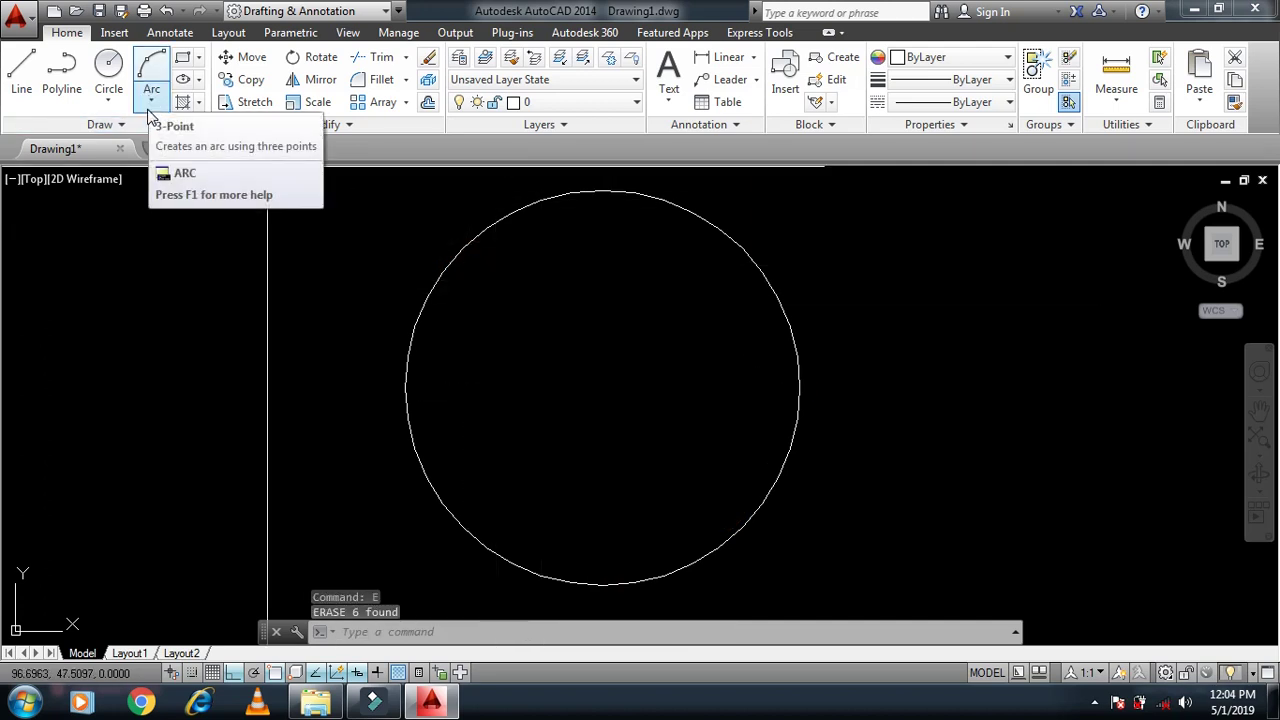
# Start a three-point arc beside the circle, then cancel it unfinished.
pyautogui.click(150, 110)
pyautogui.click(1080, 243)
pyautogui.click(1109, 389)
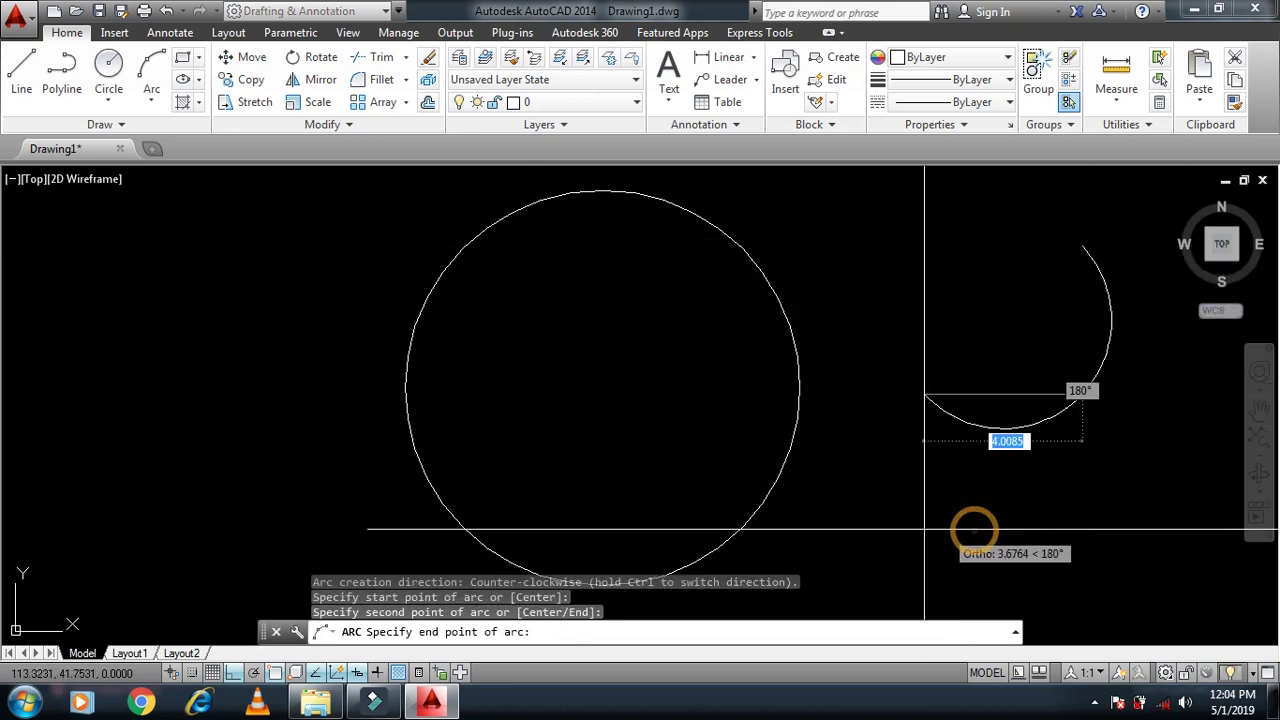
pyautogui.press('Escape')
pyautogui.press('Escape')
pyautogui.scroll(3, 1082, 406)
pyautogui.scroll(-5, 1082, 406)
# Erase the remaining circle and arc, then the small circle.
pyautogui.click(974, 323)
pyautogui.click(460, 600)
pyautogui.write('E')
pyautogui.press('Return')
pyautogui.click(754, 366)
pyautogui.click(883, 520)
pyautogui.write('E')
pyautogui.press('Return')
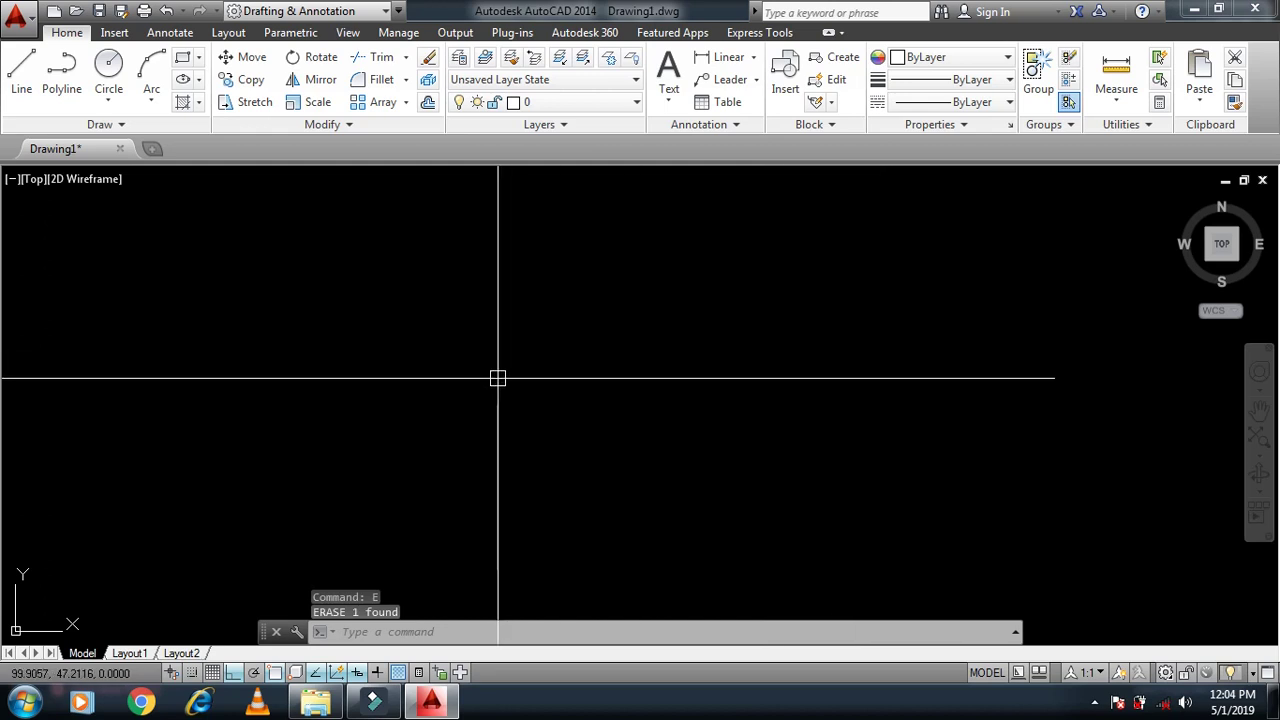
pyautogui.write('c')
pyautogui.press('Return')
# Draw a radius-5 circle and a larger circle centred to its right, then pan left.
pyautogui.click(463, 375)
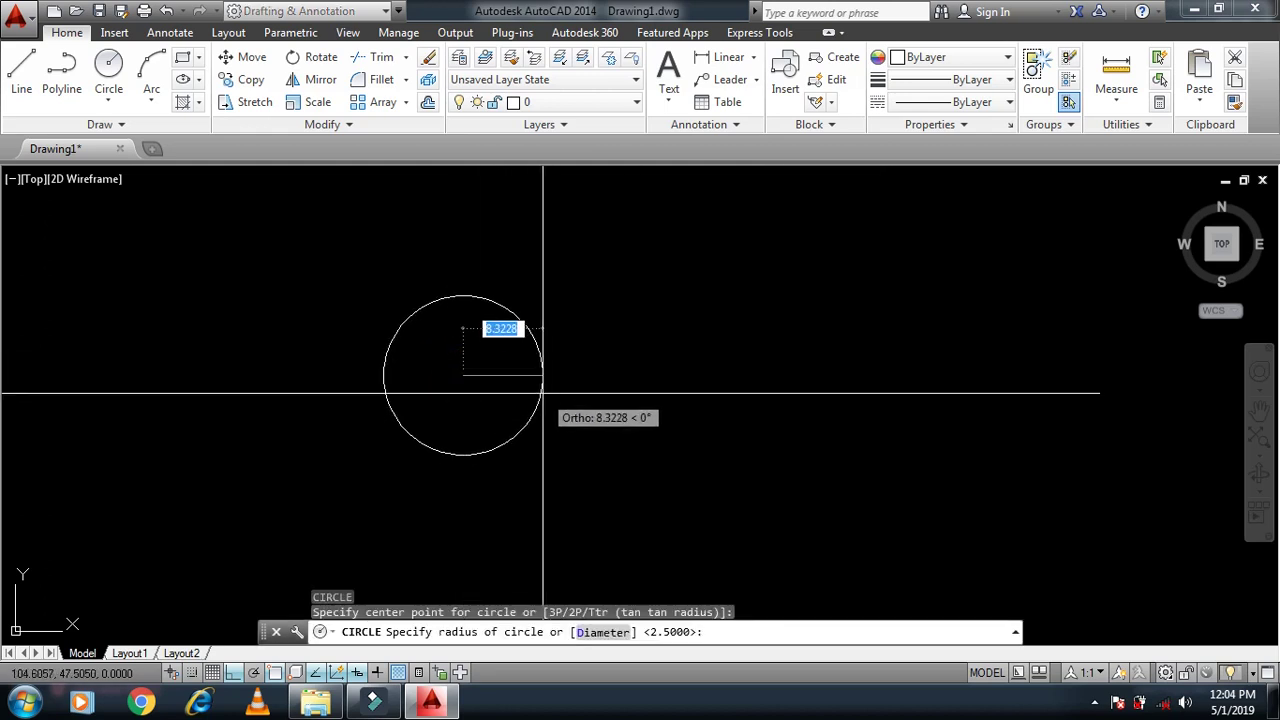
pyautogui.write('5')
pyautogui.press('Return')
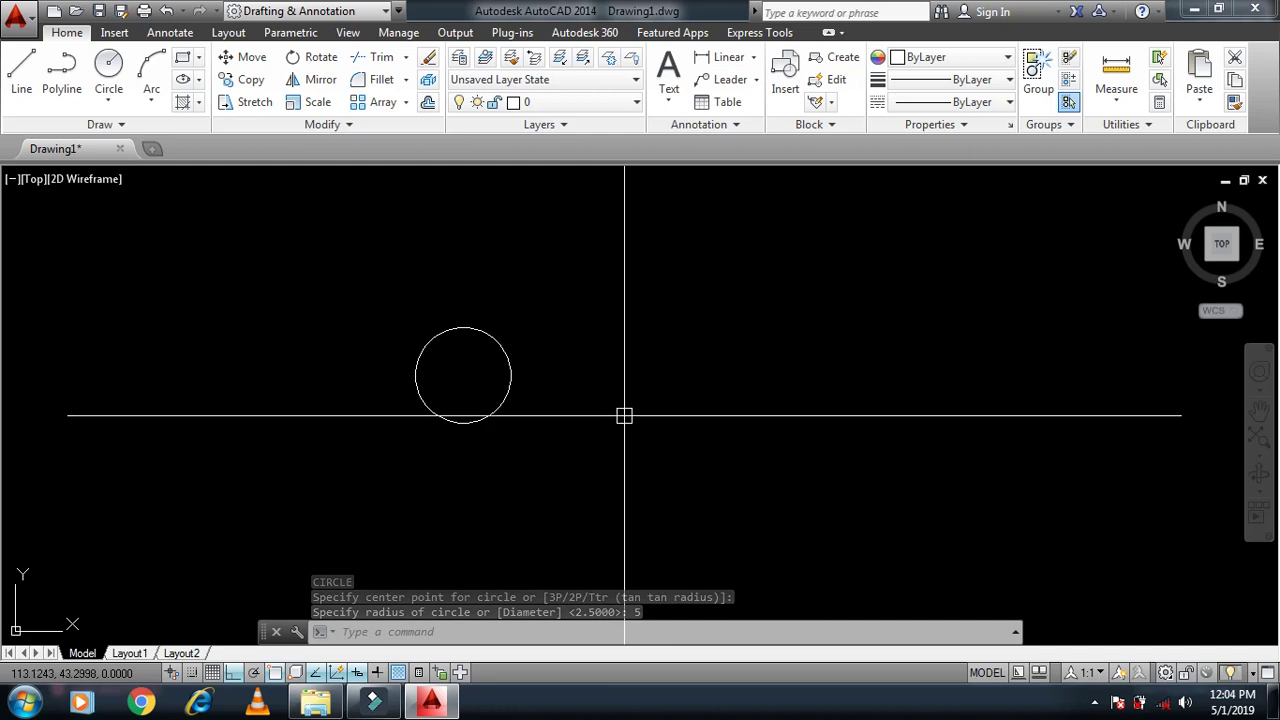
pyautogui.press('Return')
pyautogui.click(663, 390)
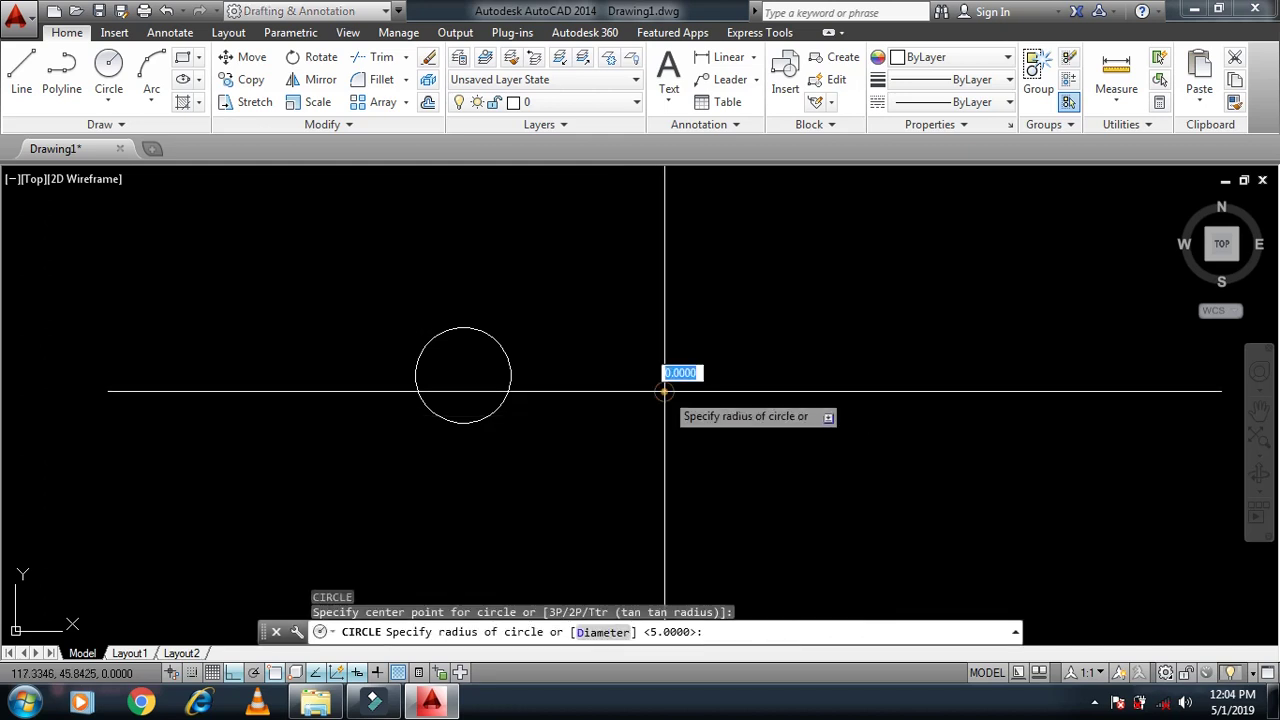
pyautogui.click(753, 390)
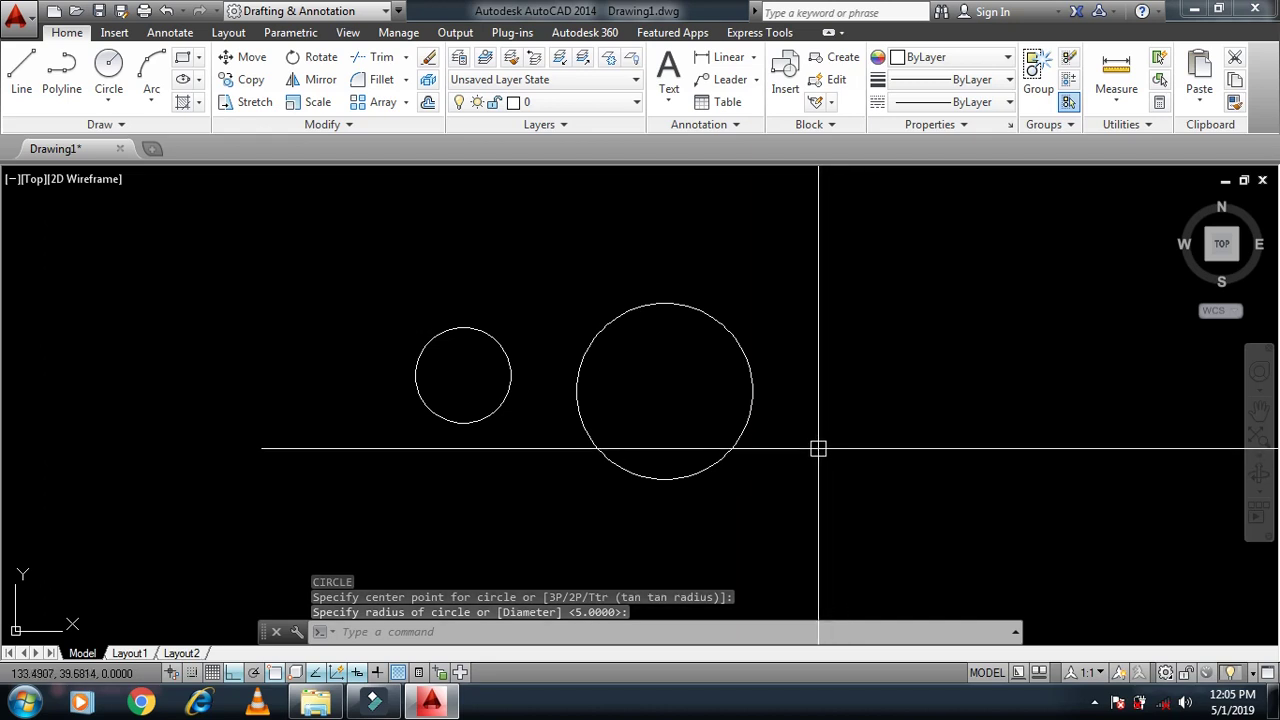
pyautogui.scroll(-4, 486, 357)
pyautogui.moveTo(815, 422); pyautogui.dragTo(625, 433, button='middle')
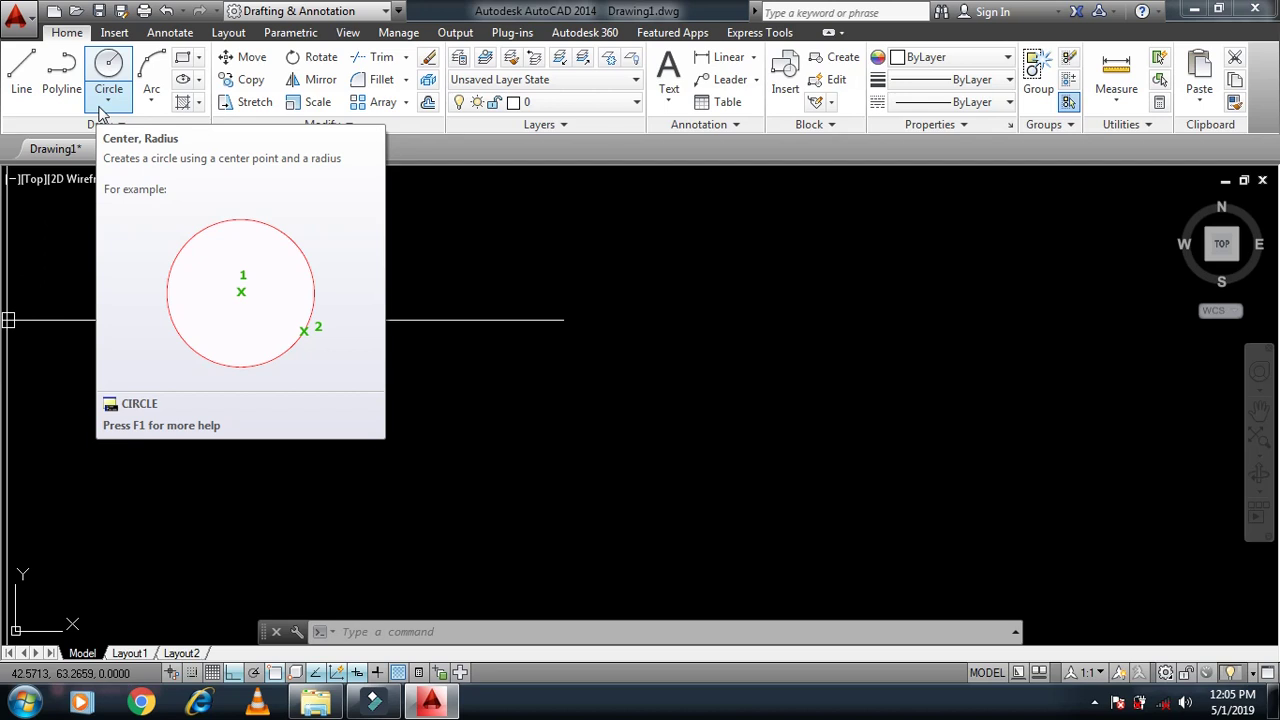
# Pick the 2-Point circle method, cancel it, and begin a rectangle beside the circles.
pyautogui.click(99, 110)
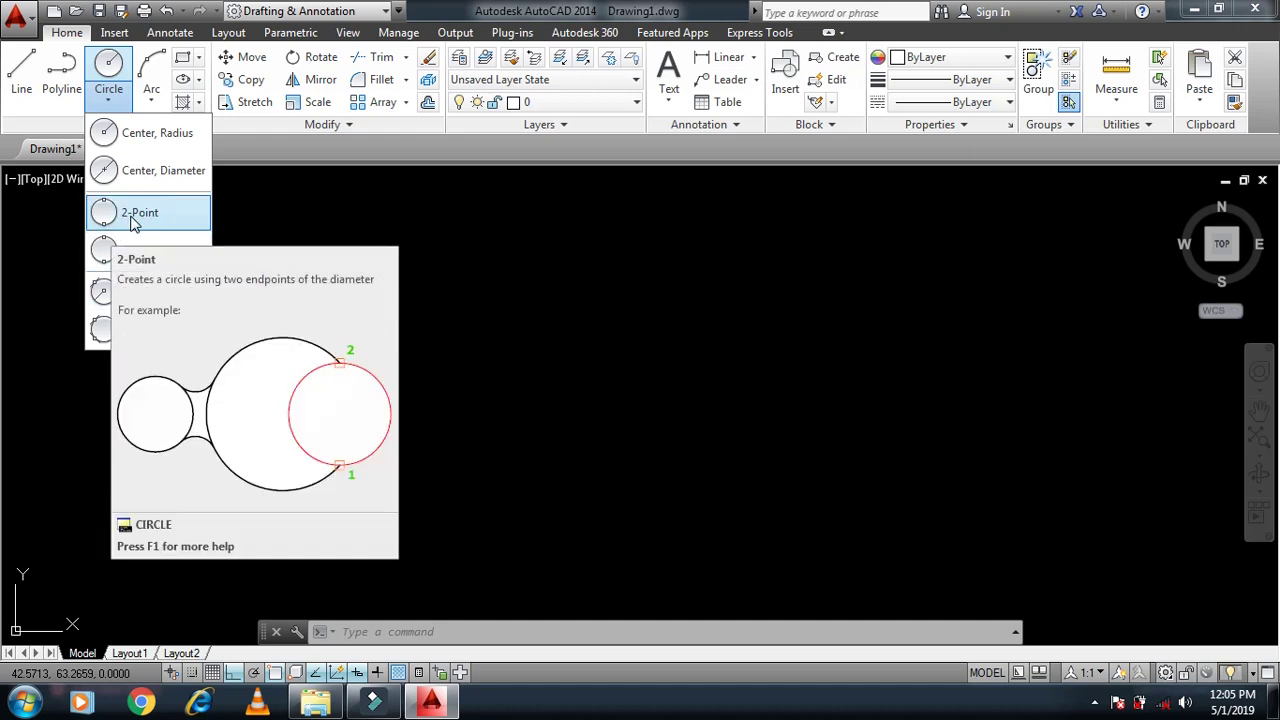
pyautogui.click(135, 214)
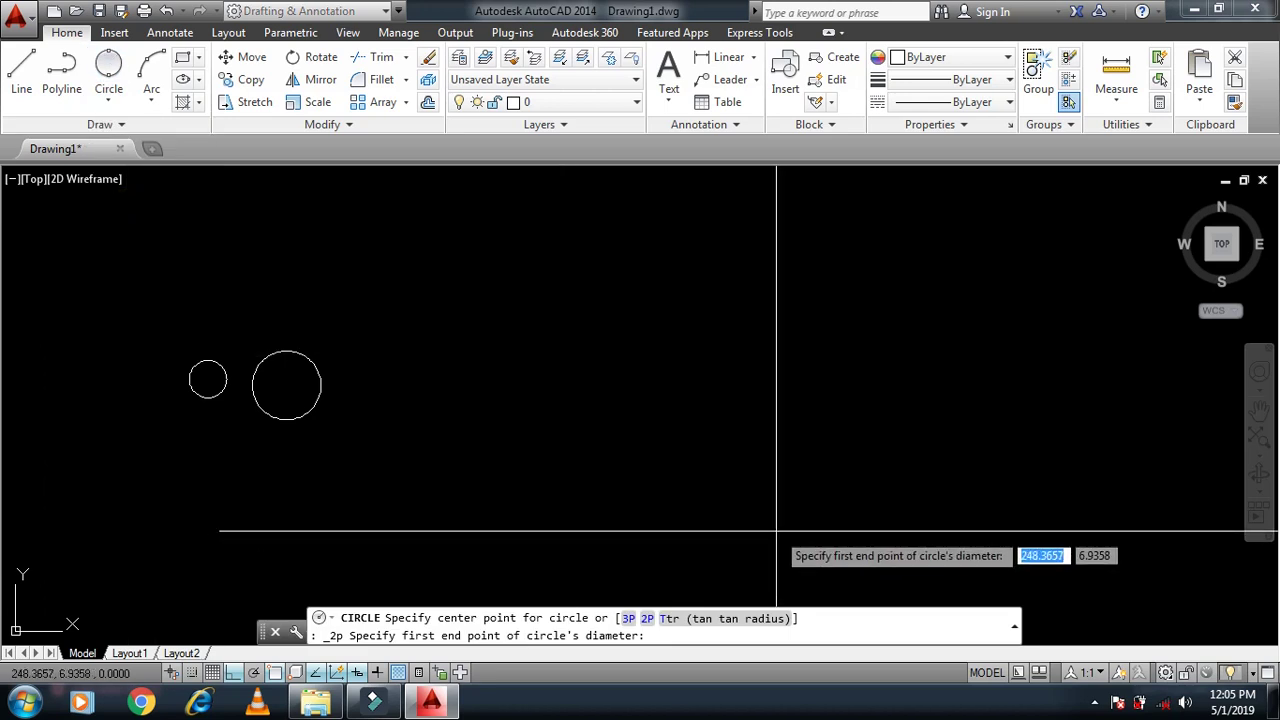
pyautogui.press('Escape')
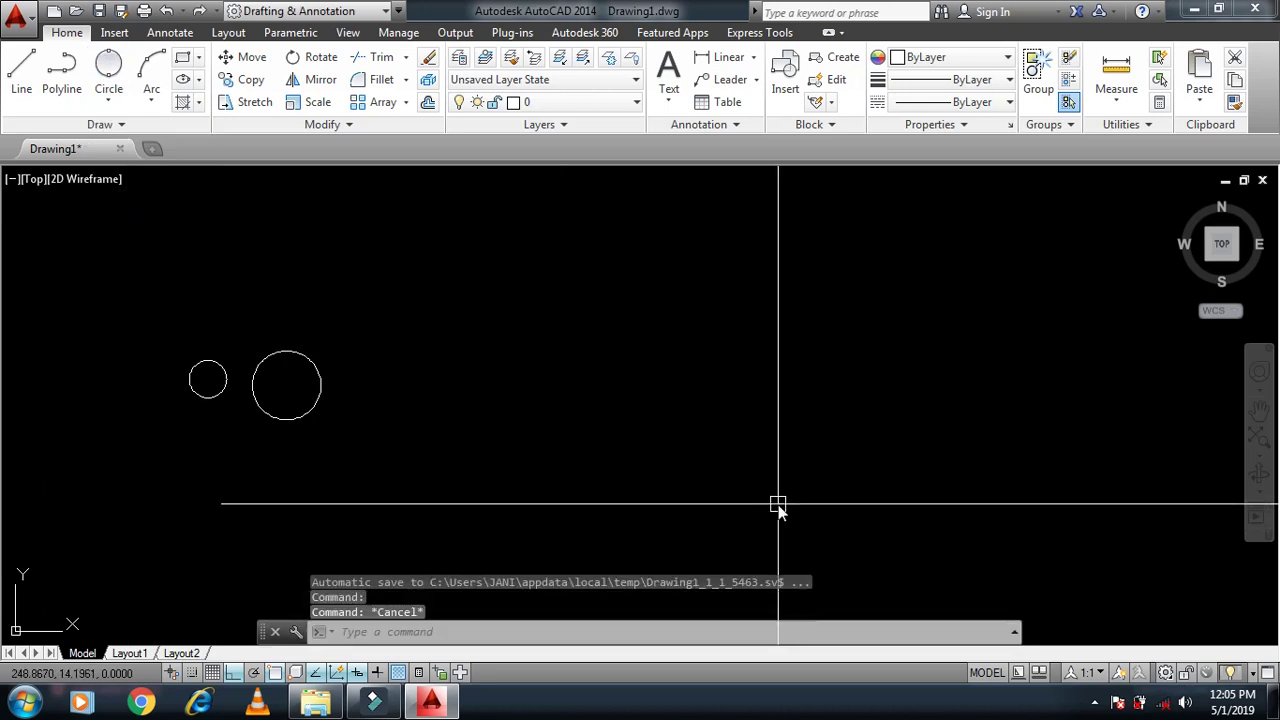
pyautogui.write('rec')
pyautogui.press('Return')
# Finish the wide rectangle at its opposite corner, zoom in, and start a circle.
pyautogui.click(604, 332)
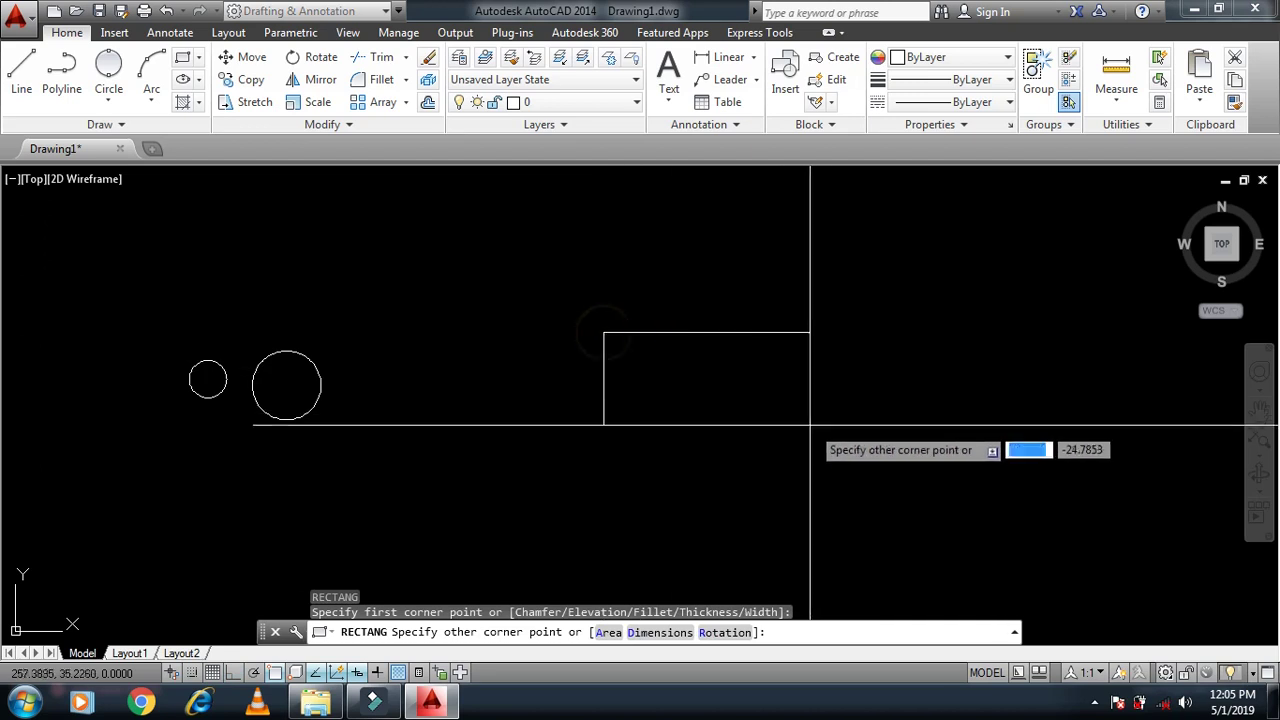
pyautogui.press('Escape')
pyautogui.scroll(2, 740, 400)
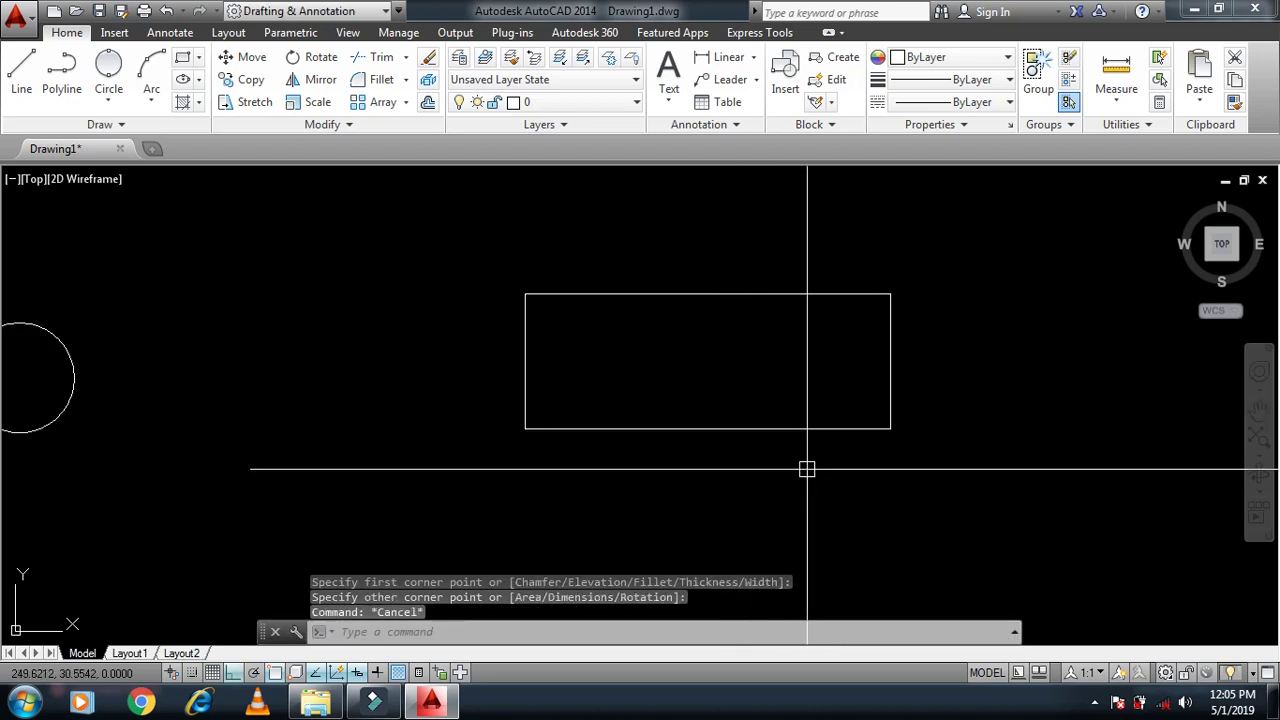
pyautogui.write('c')
pyautogui.press('Return')
pyautogui.write('2')
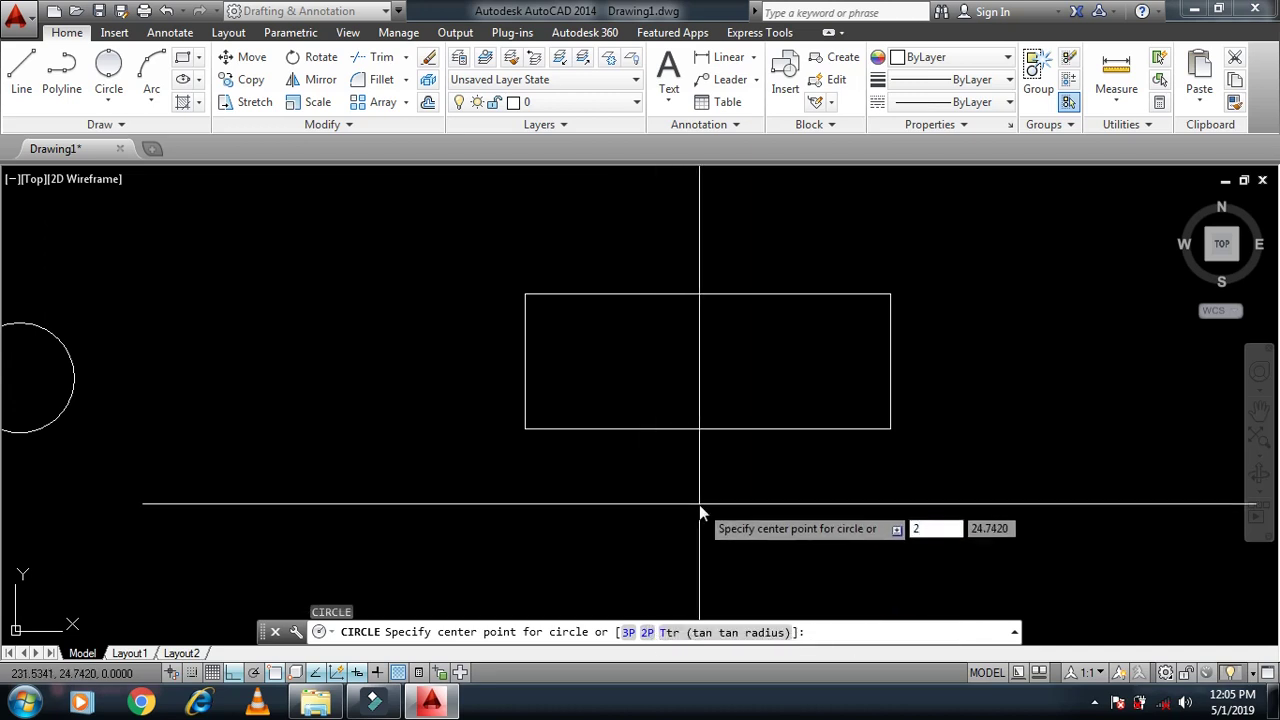
# Draw a 2P circle between the rectangle's bottom and top midpoints, then cancel another circle.
pyautogui.write('p')
pyautogui.press('Return')
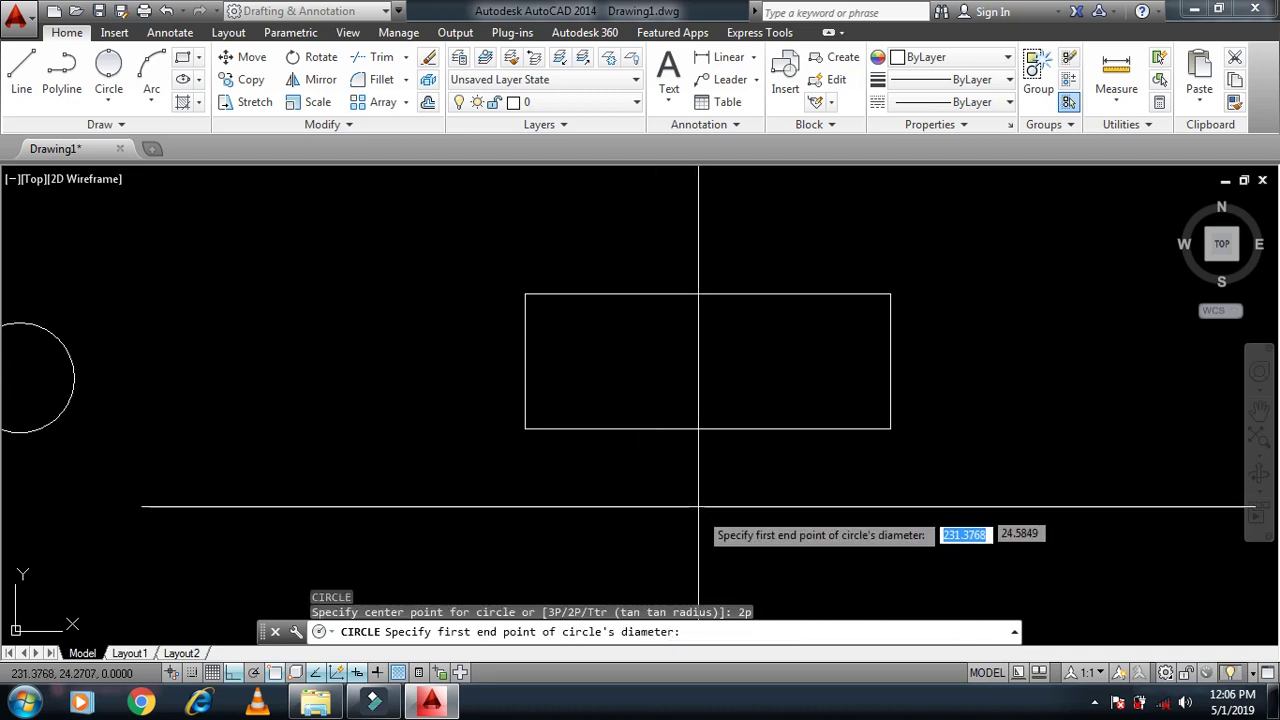
pyautogui.click(708, 429)
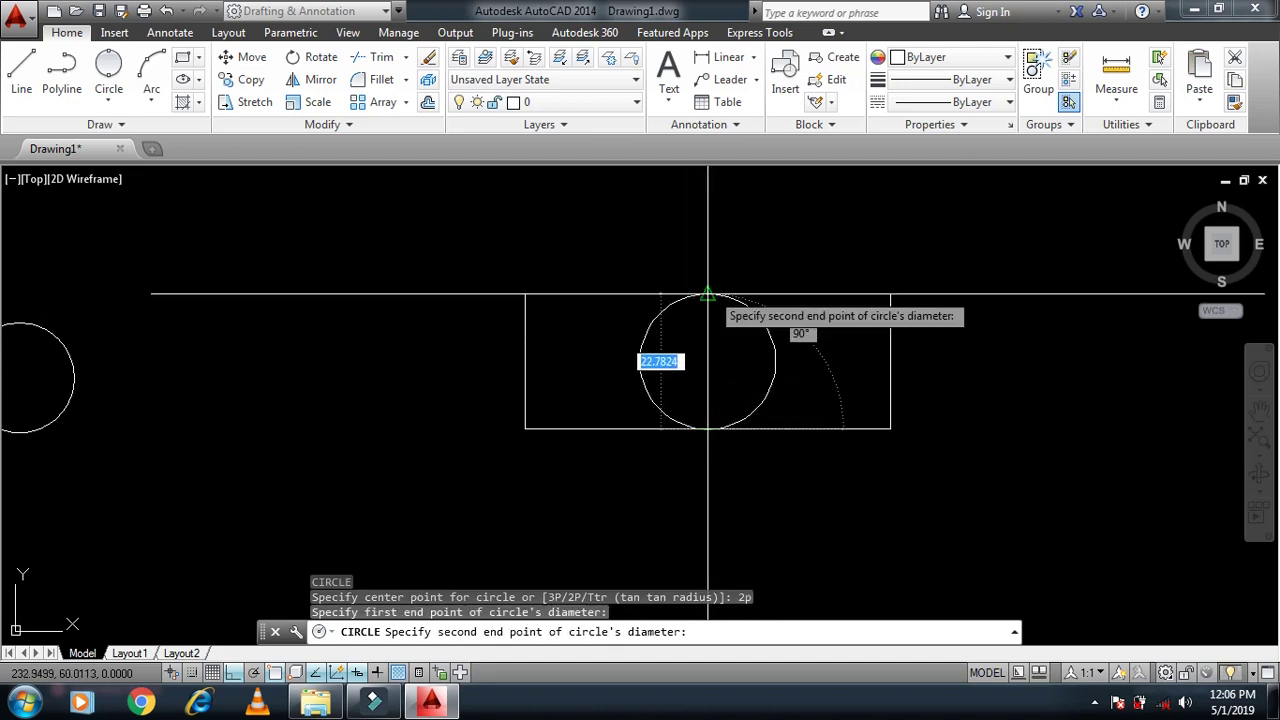
pyautogui.click(710, 293)
pyautogui.write('c')
pyautogui.press('Return')
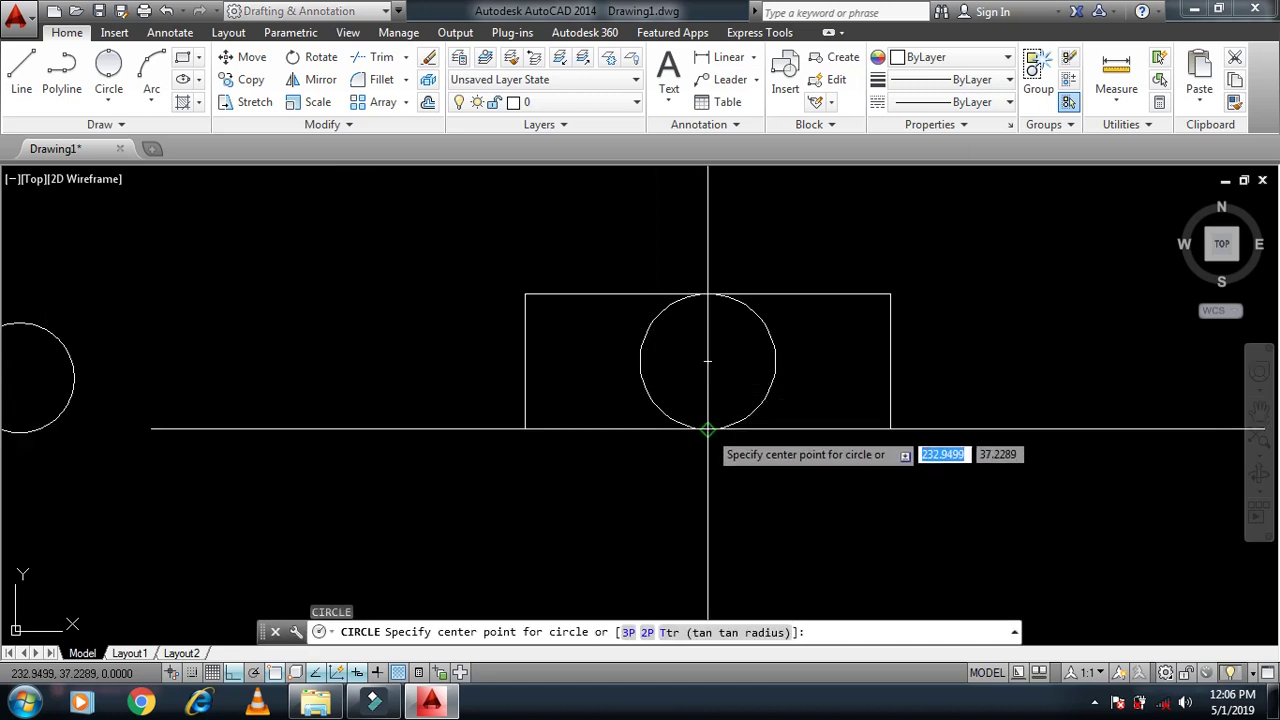
pyautogui.click(707, 430)
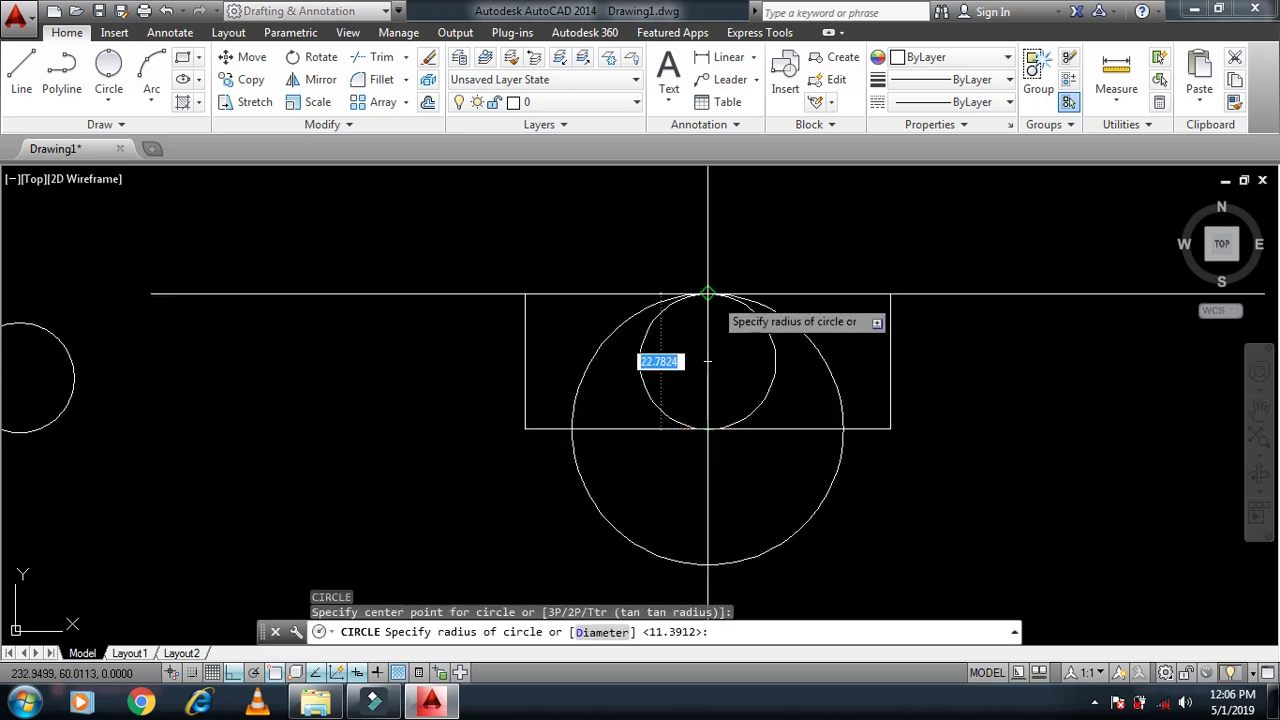
pyautogui.press('Escape')
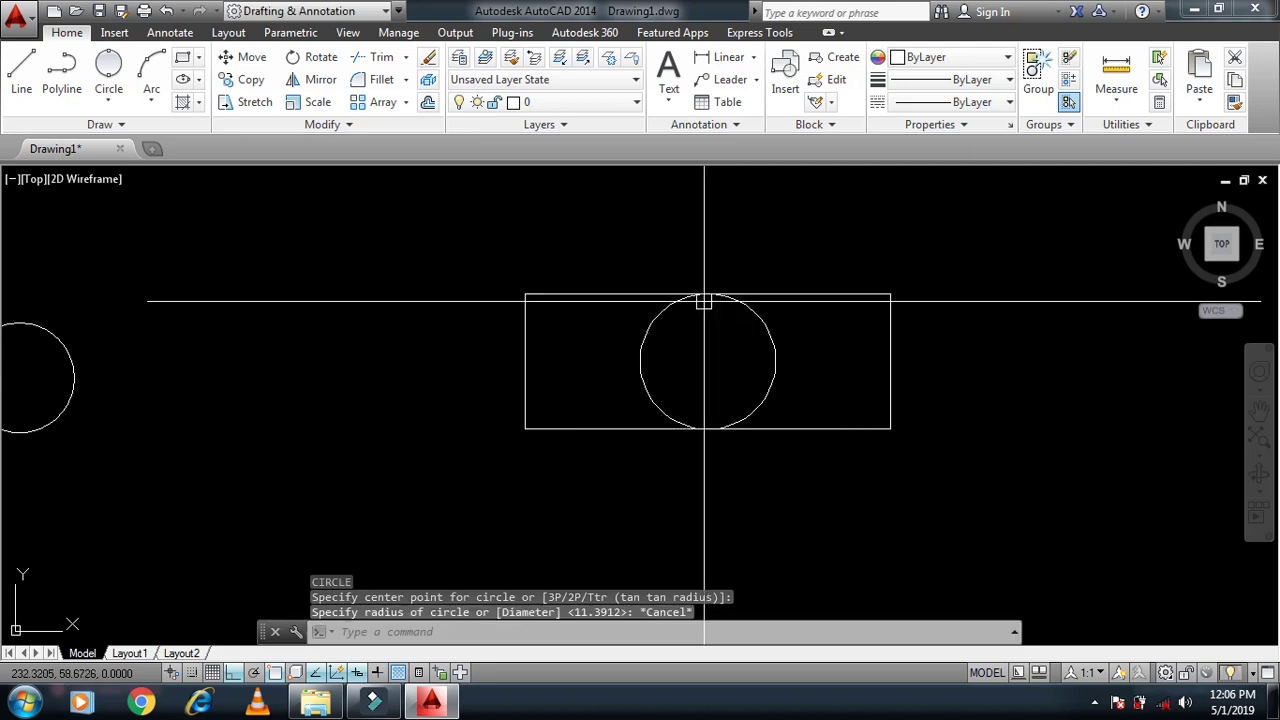
# Erase the circle inside the rectangle.
pyautogui.moveTo(737, 403); pyautogui.dragTo(314, 363, button='middle')
pyautogui.scroll(2, 314, 363)
pyautogui.scroll(-2, 263, 371)
pyautogui.moveTo(346, 383); pyautogui.dragTo(207, 341)
pyautogui.write('e')
pyautogui.press('Return')
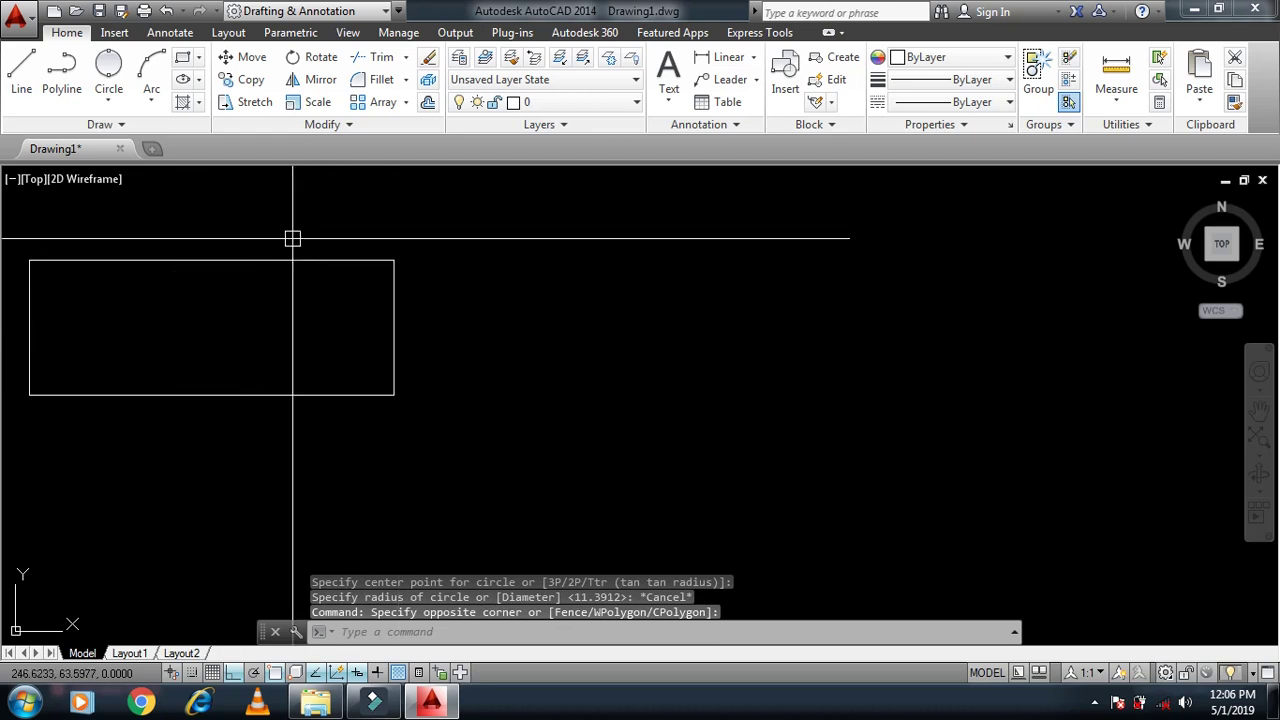
# Draw another 2-Point circle across the rectangle's edge midpoints, then erase it.
pyautogui.click(108, 100)
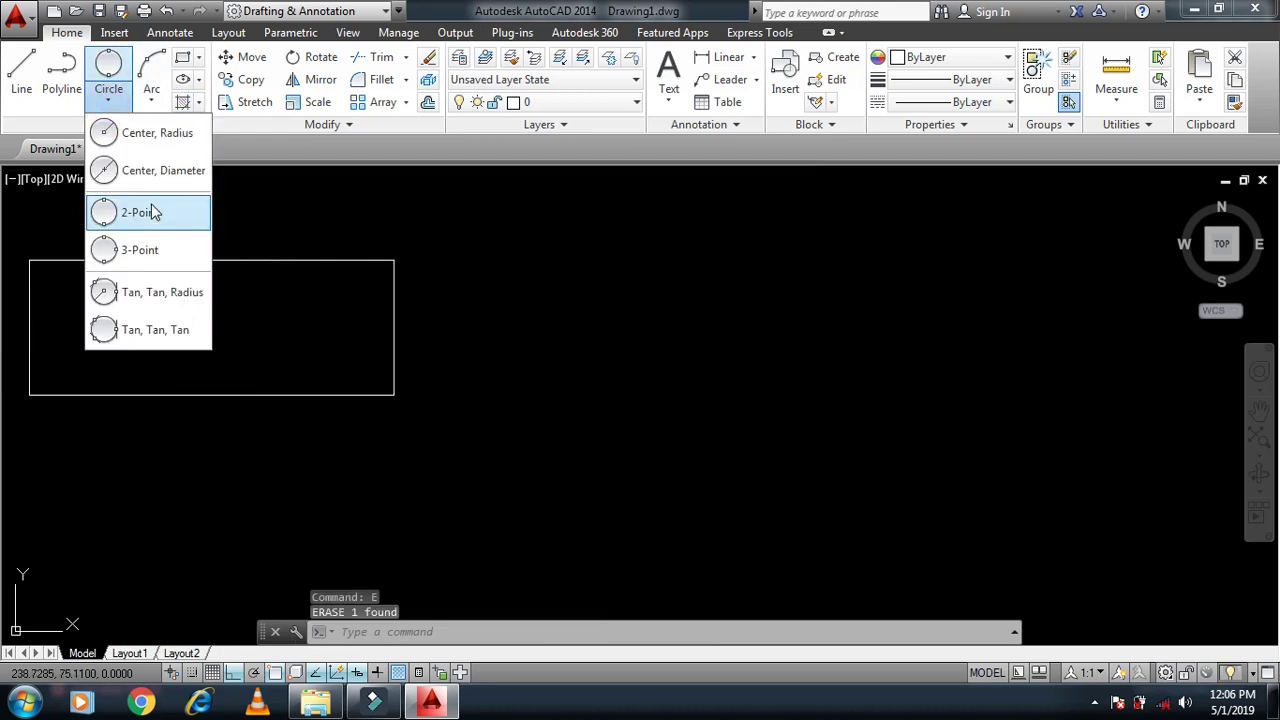
pyautogui.click(145, 212)
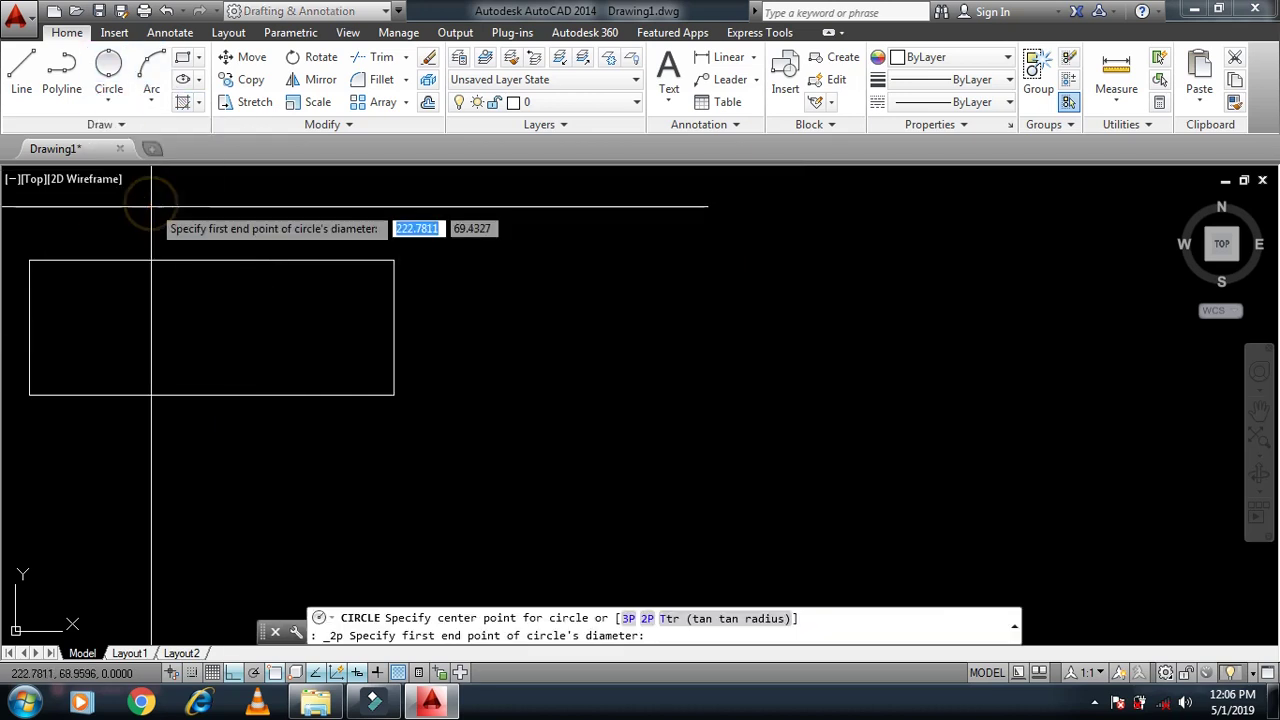
pyautogui.click(393, 328)
pyautogui.moveTo(92, 346); pyautogui.dragTo(400, 364, button='middle')
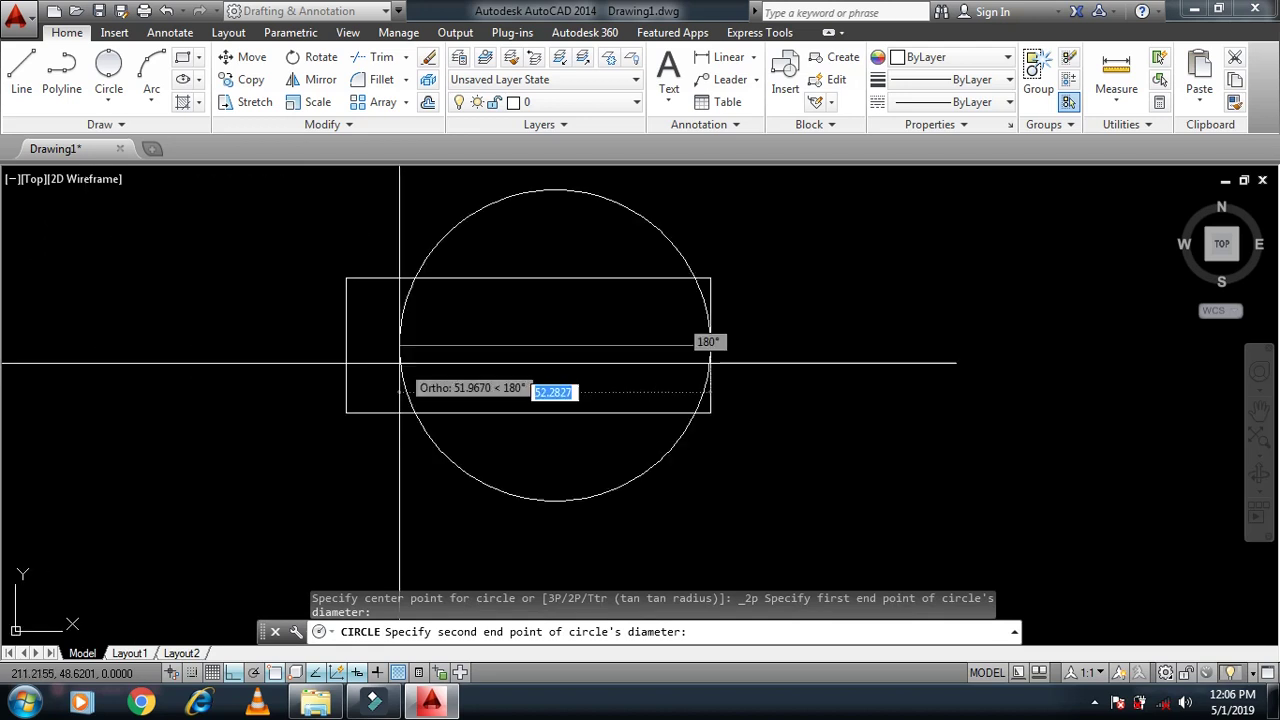
pyautogui.click(346, 345)
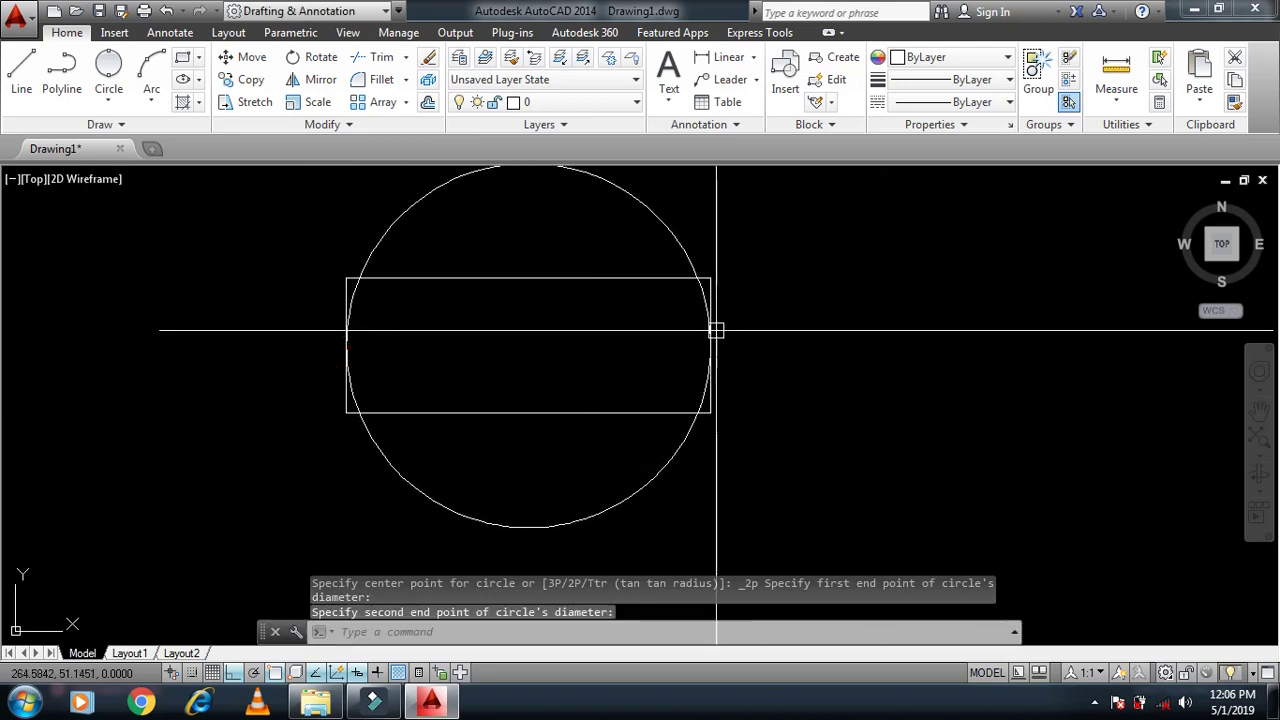
pyautogui.moveTo(691, 206); pyautogui.dragTo(606, 229)
pyautogui.write('e')
pyautogui.press('Return')
pyautogui.press('Escape')
pyautogui.press('Escape')
pyautogui.scroll(-4, 534, 371)
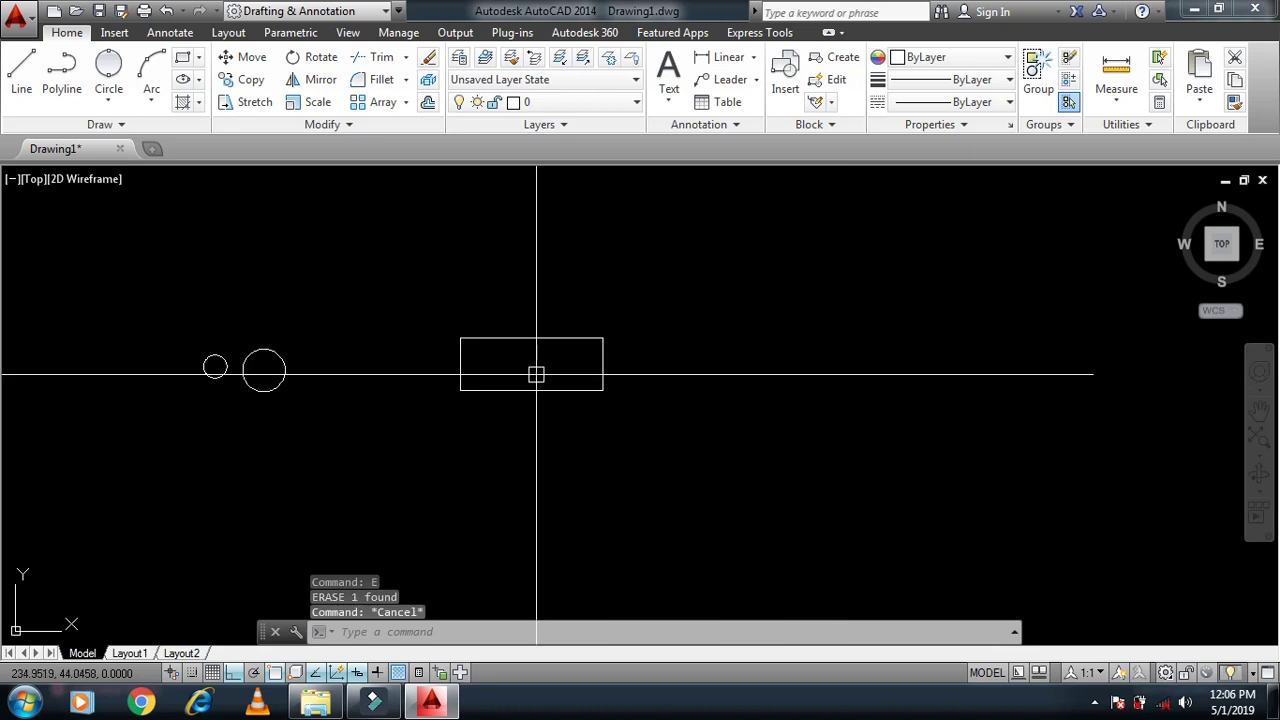
# Draw a 3-sided polygon inscribed in a circle, centred right of the rectangle, apex straight up.
pyautogui.press('Escape')
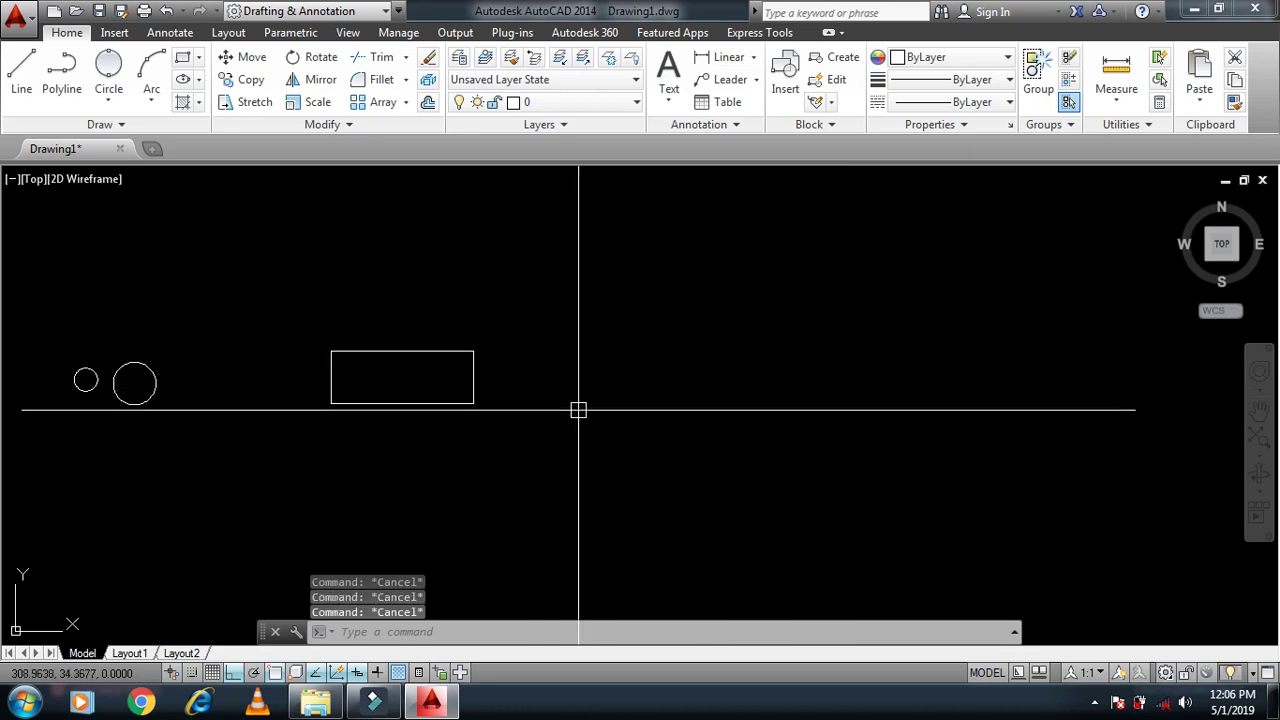
pyautogui.write('l')
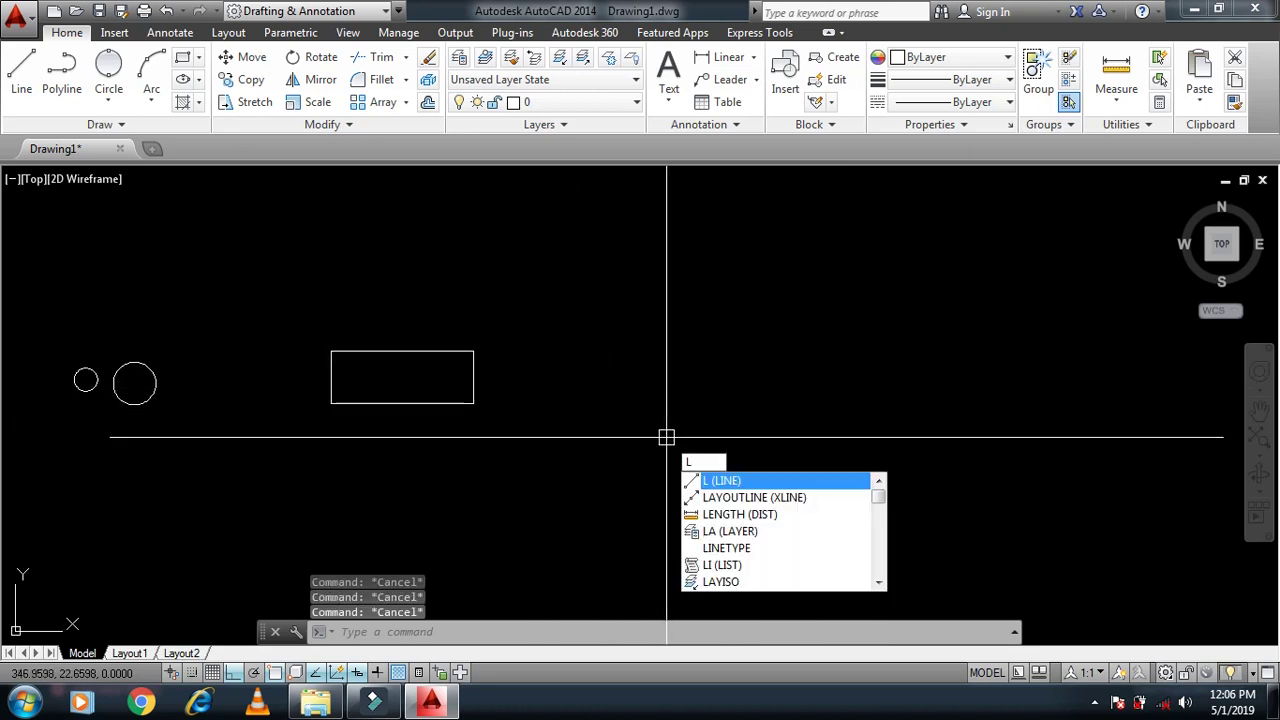
pyautogui.click(200, 60)
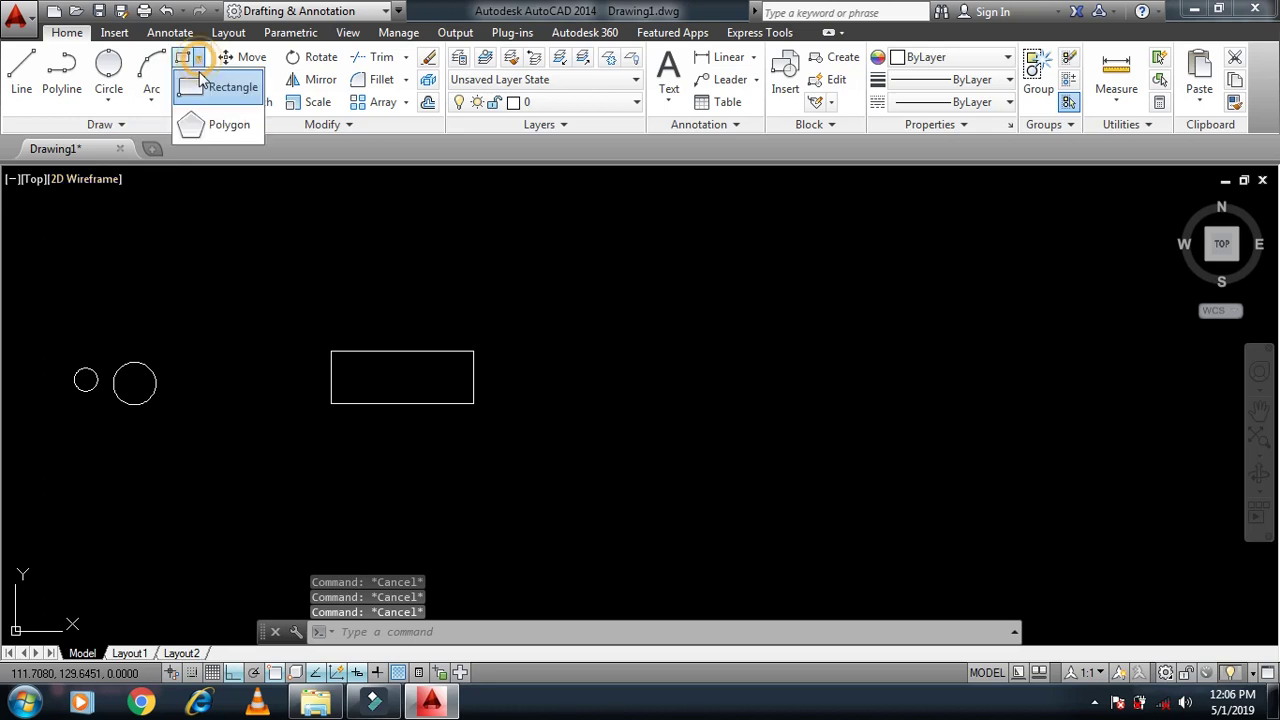
pyautogui.click(213, 128)
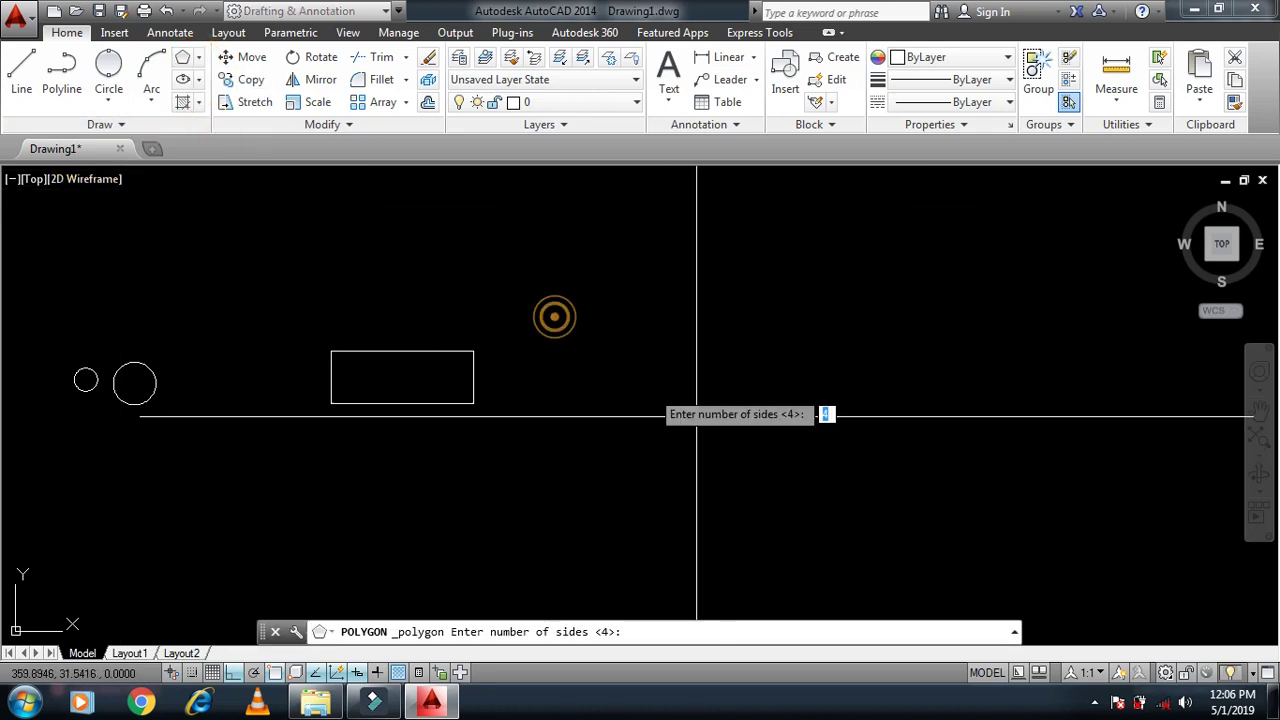
pyautogui.write('3')
pyautogui.press('Return')
pyautogui.click(708, 368)
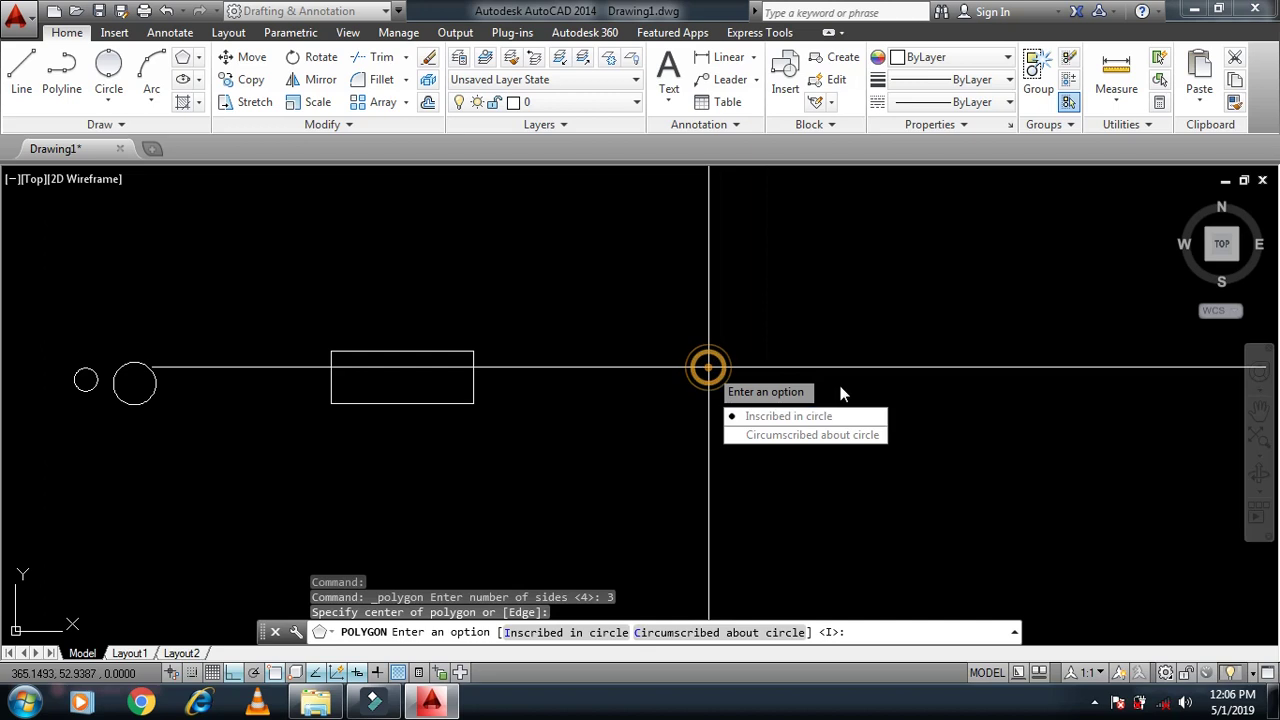
pyautogui.click(773, 407)
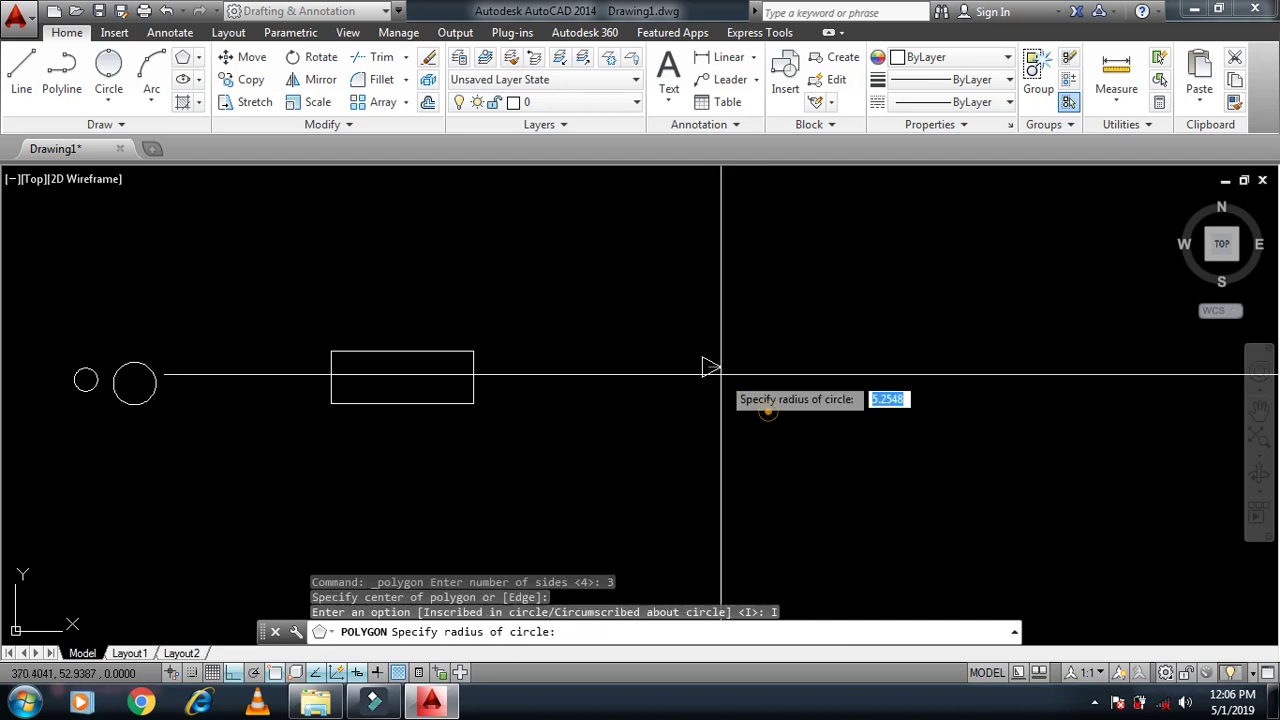
pyautogui.click(710, 235)
pyautogui.press('Escape')
pyautogui.press('Escape')
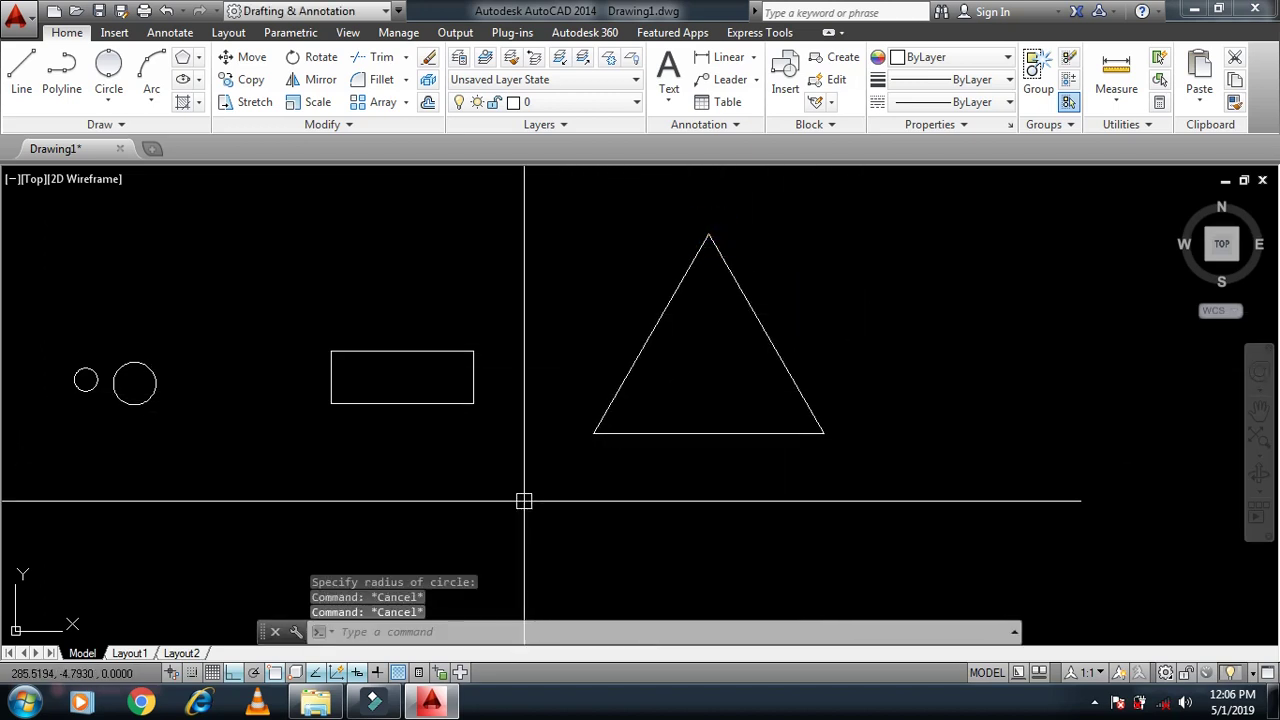
pyautogui.write('c')
# Draw a 3P circle touching the triangle's bottom, left and right sides, with Ortho off.
pyautogui.press('Return')
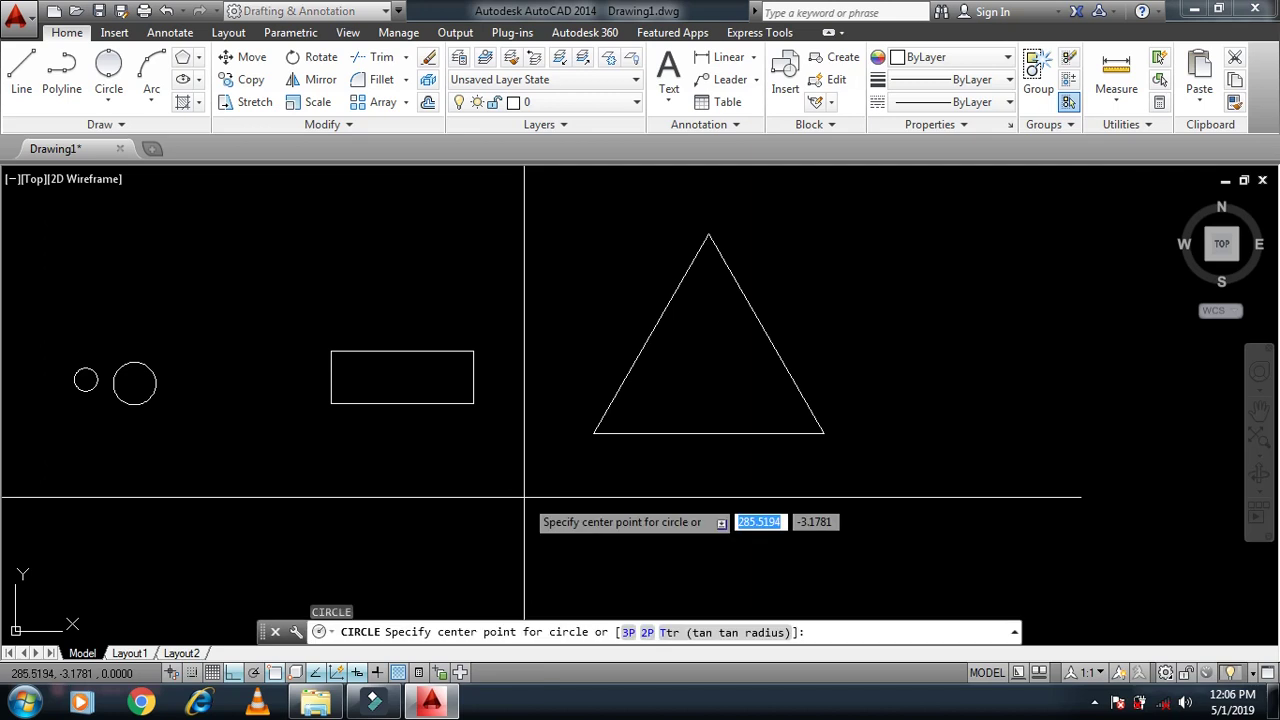
pyautogui.click(629, 633)
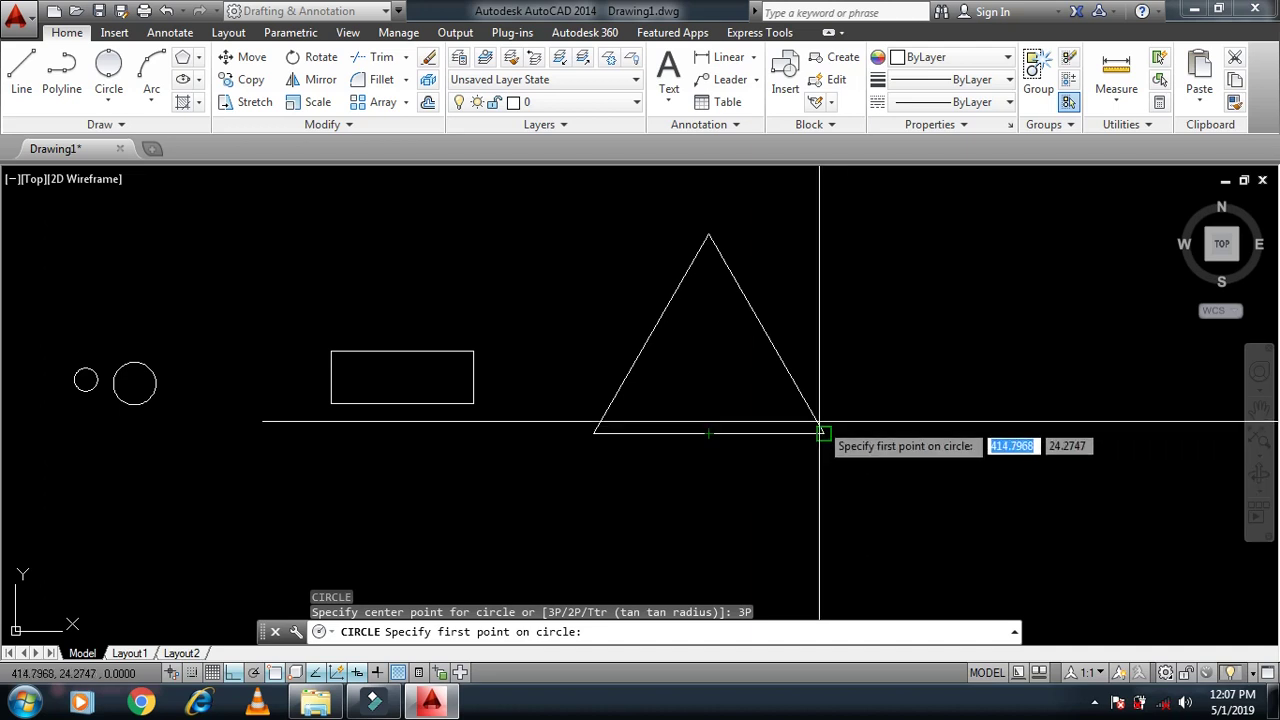
pyautogui.click(708, 434)
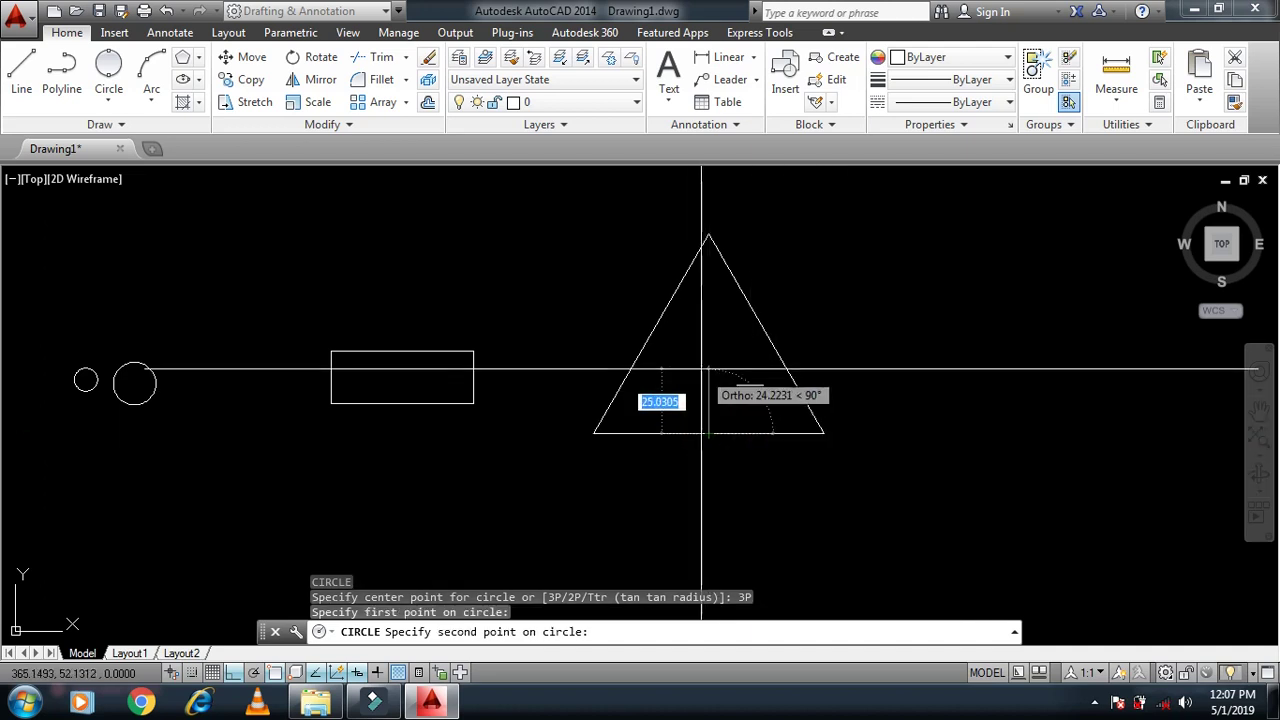
pyautogui.click(651, 335)
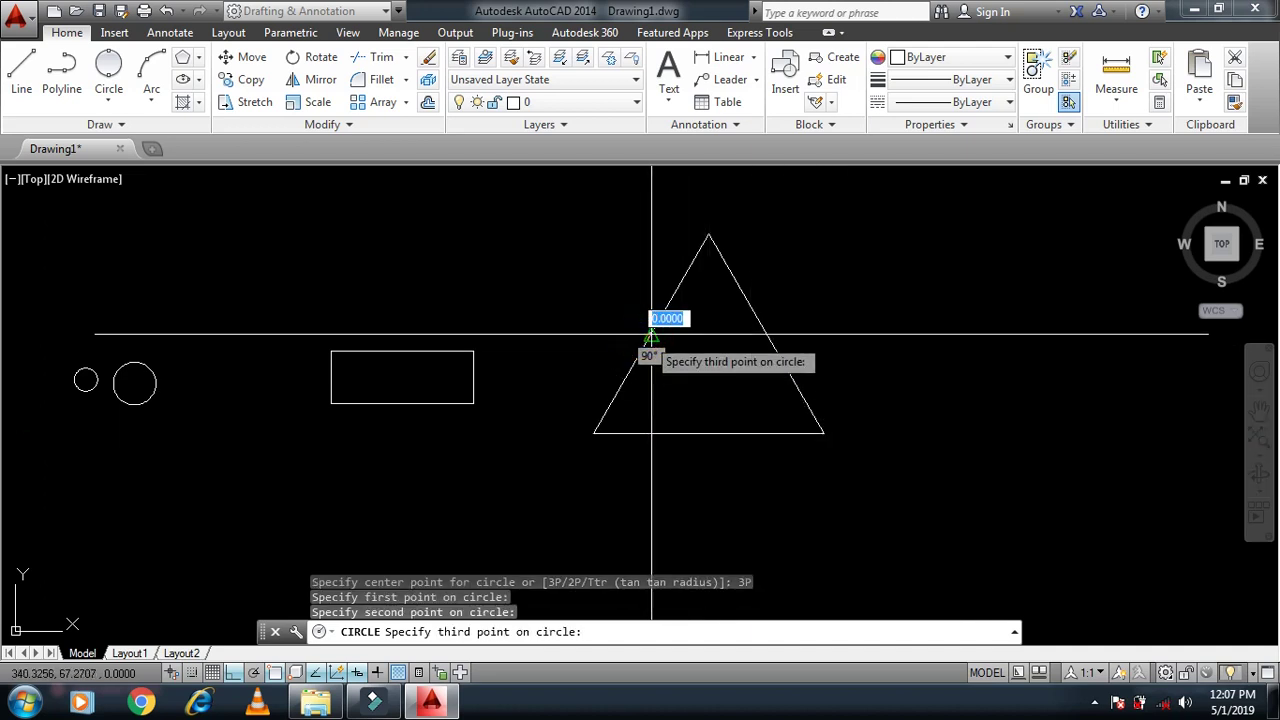
pyautogui.press('F8')
pyautogui.click(766, 334)
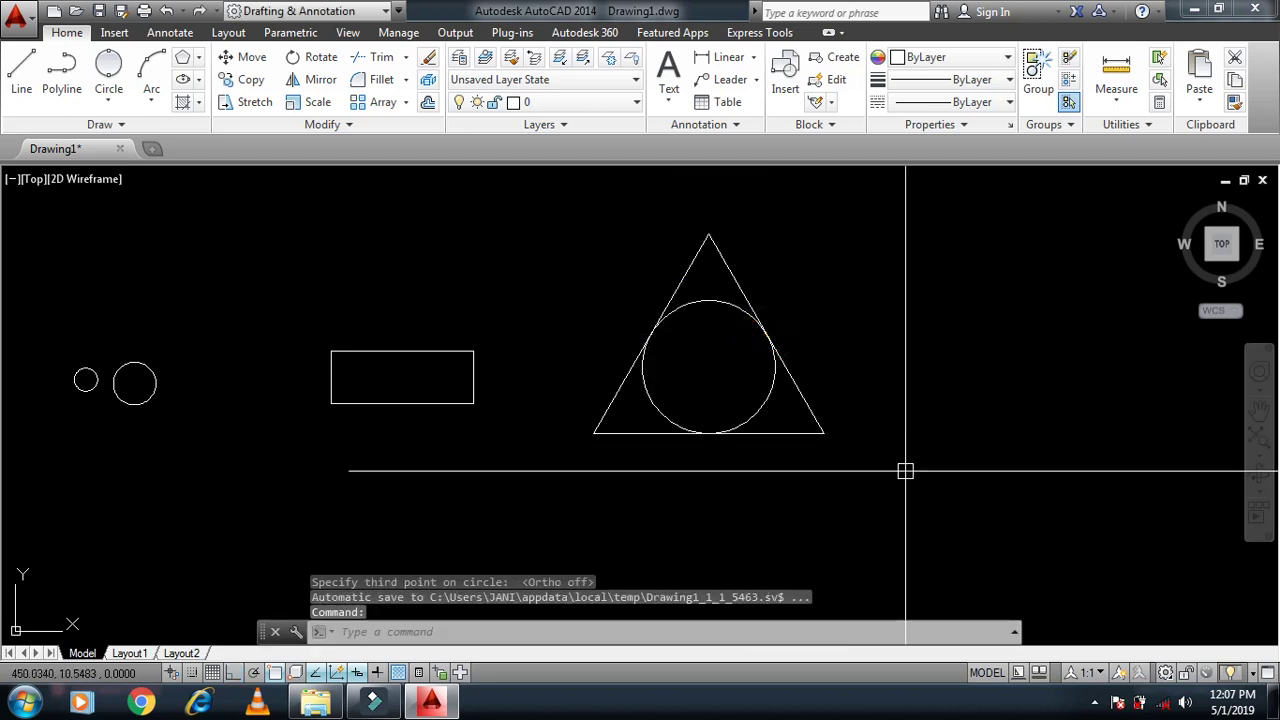
pyautogui.press('Return')
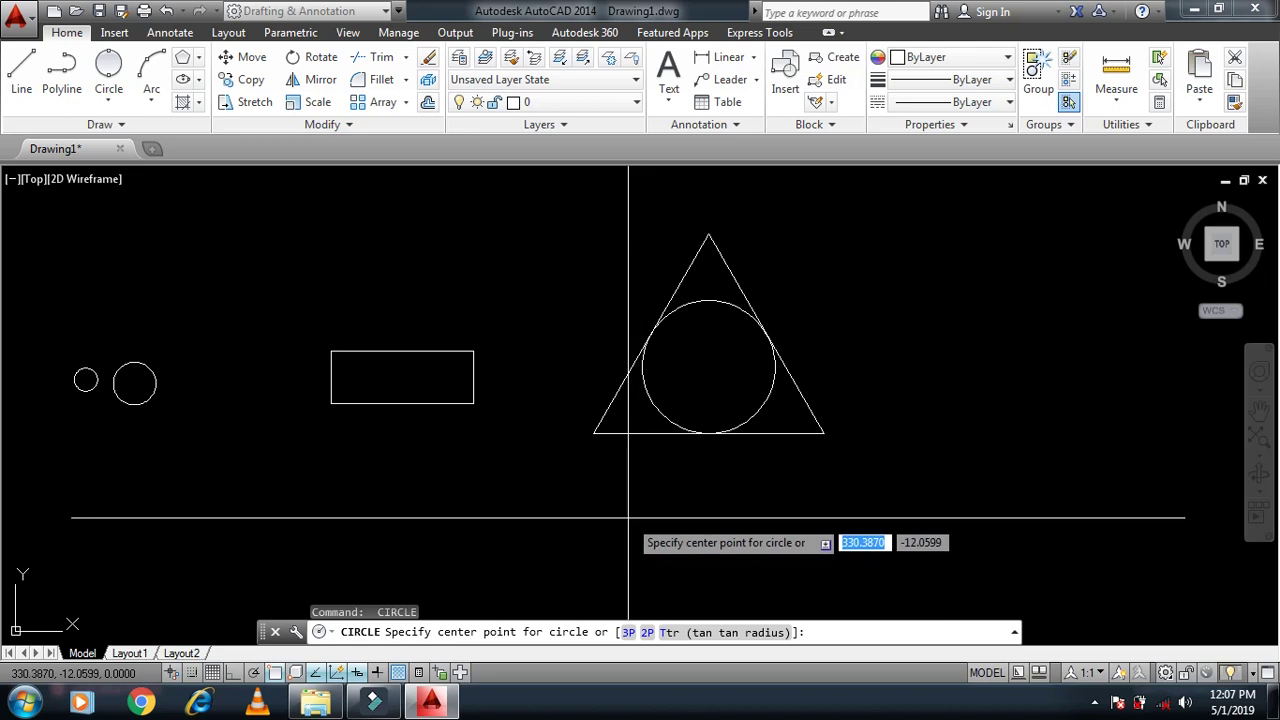
# Draw a 3P circle through the triangle's lower-left corner, apex and lower-right corner.
pyautogui.click(593, 433)
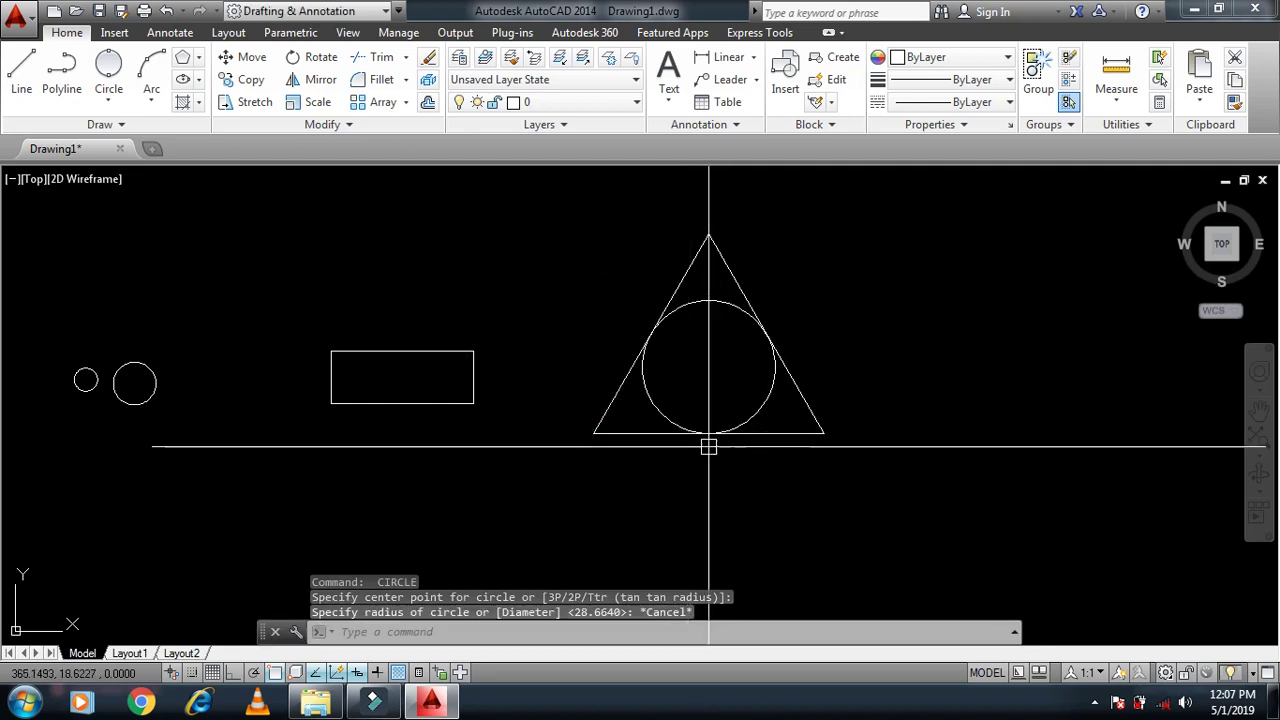
pyautogui.press('Return')
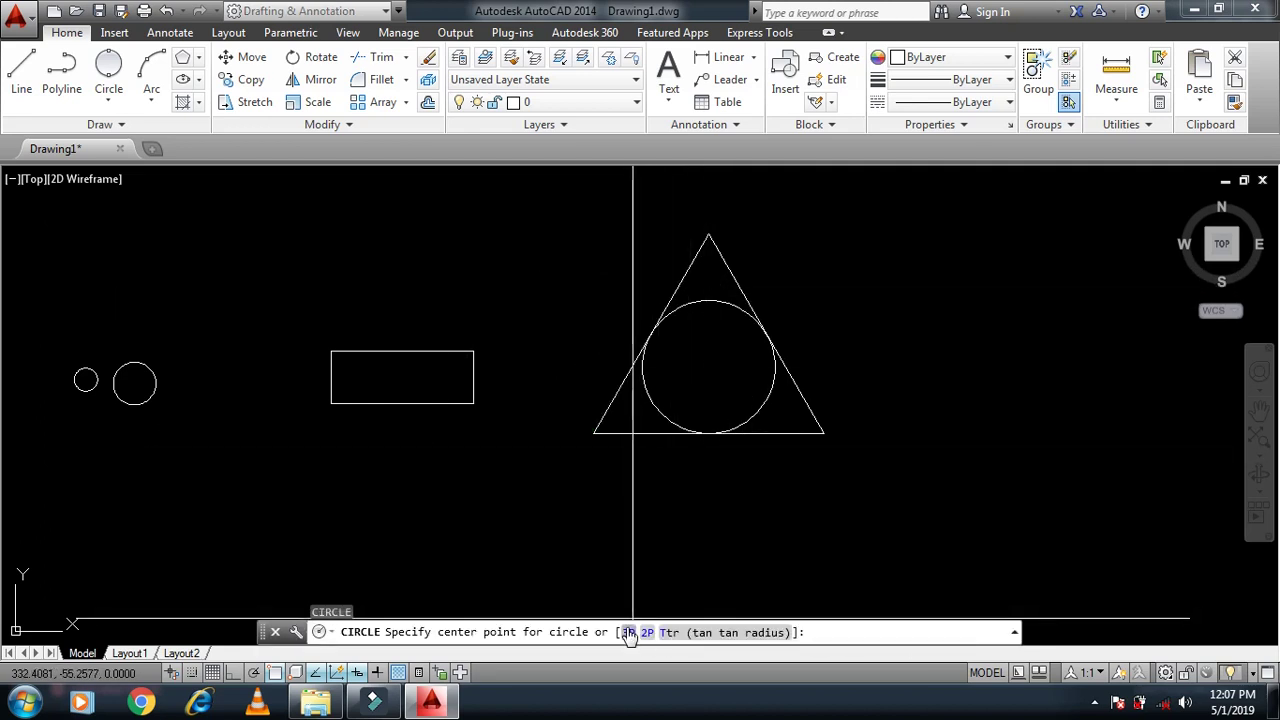
pyautogui.click(624, 631)
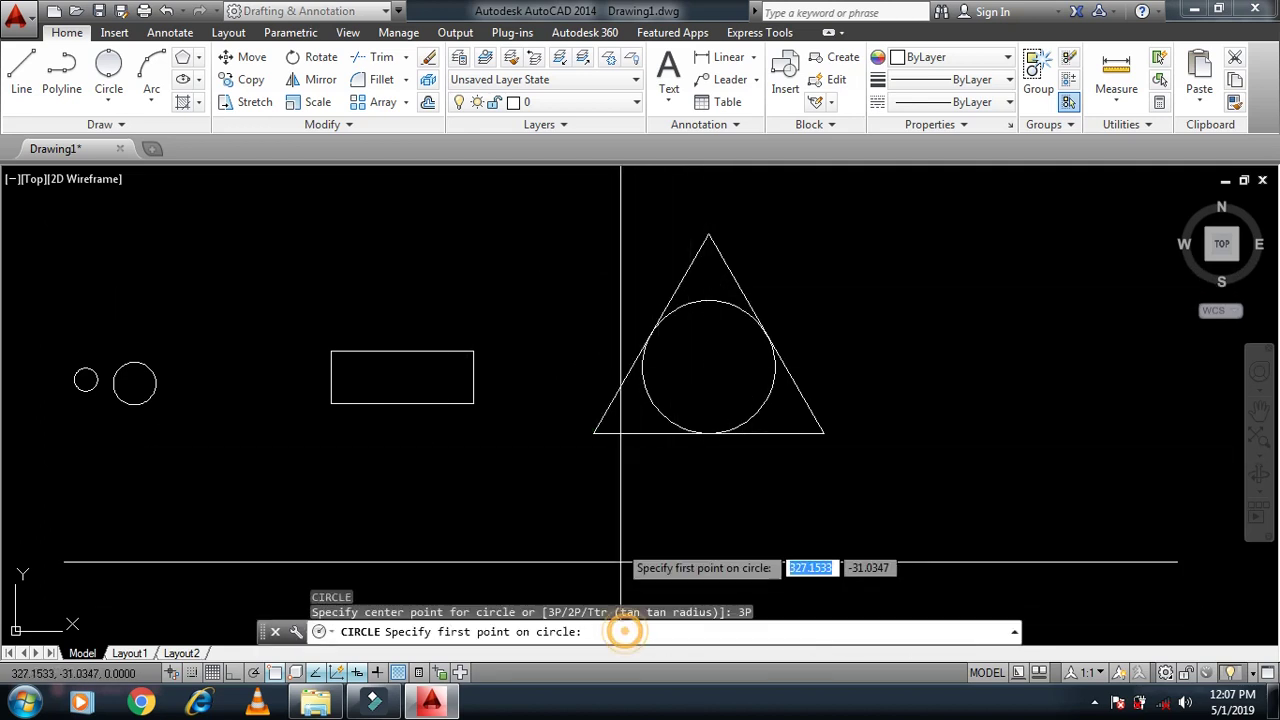
pyautogui.click(593, 433)
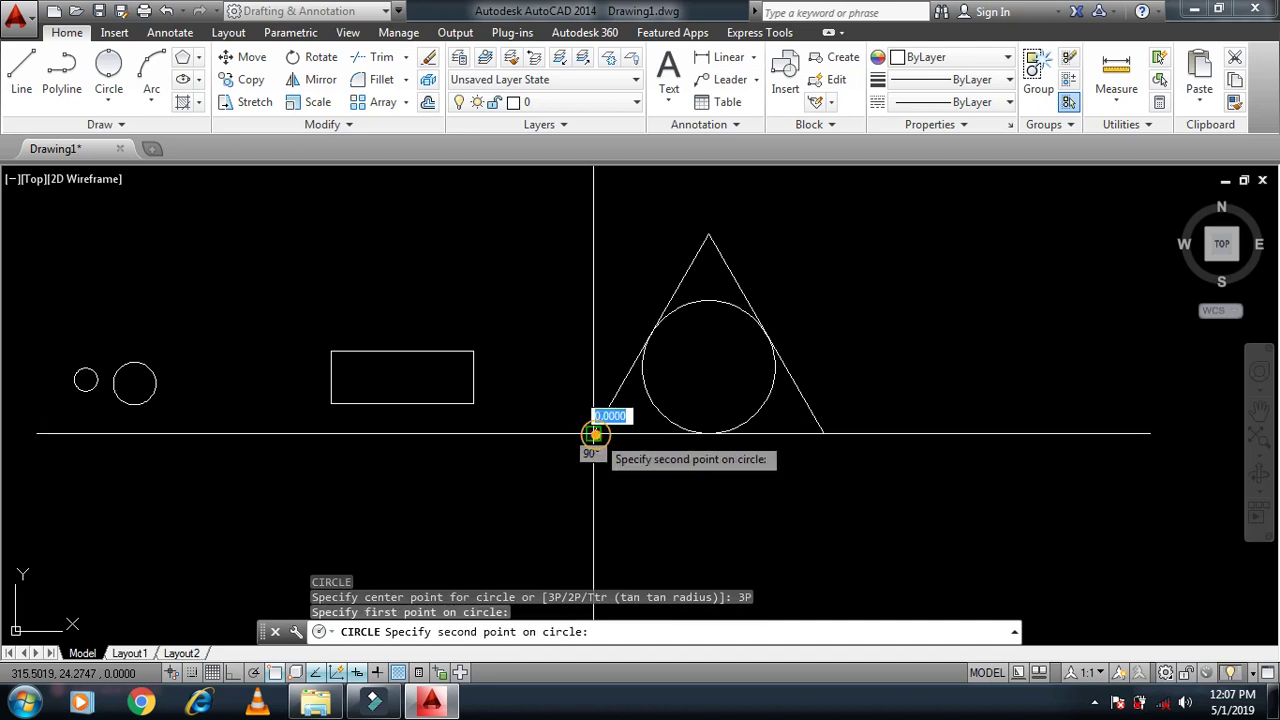
pyautogui.click(708, 237)
pyautogui.click(824, 433)
pyautogui.press('Escape')
pyautogui.press('Escape')
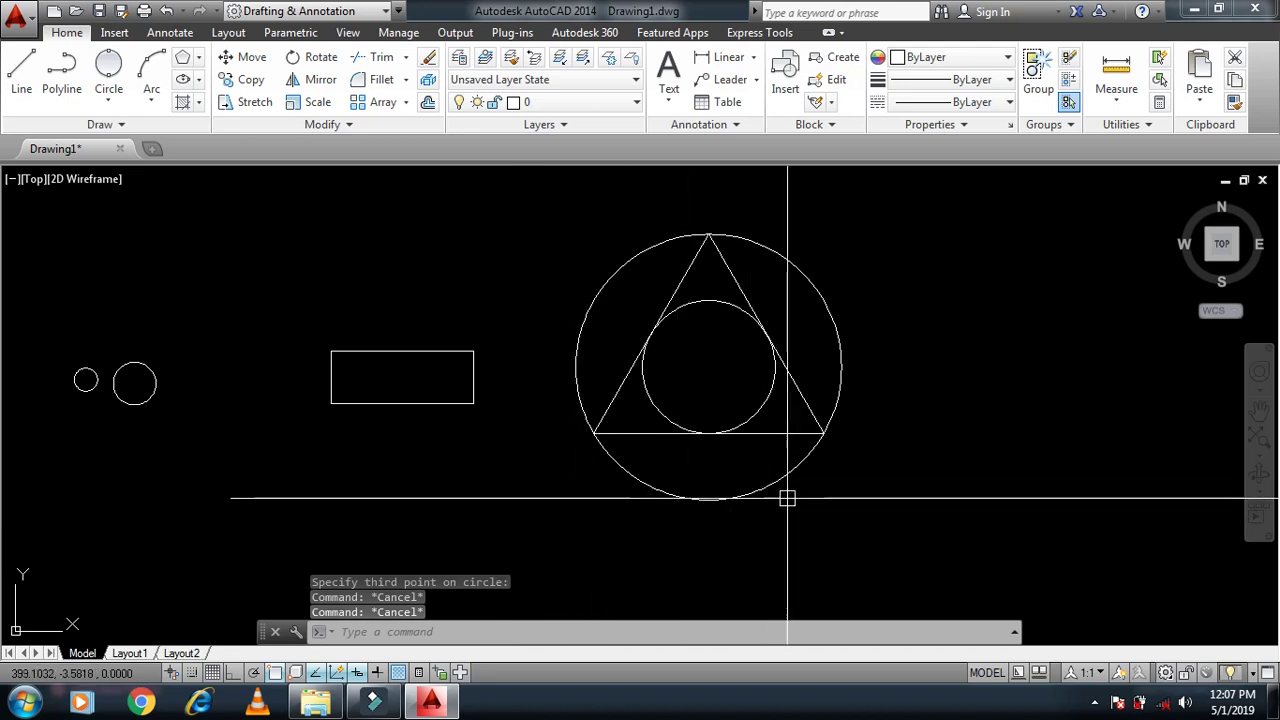
pyautogui.scroll(-2, 820, 390)
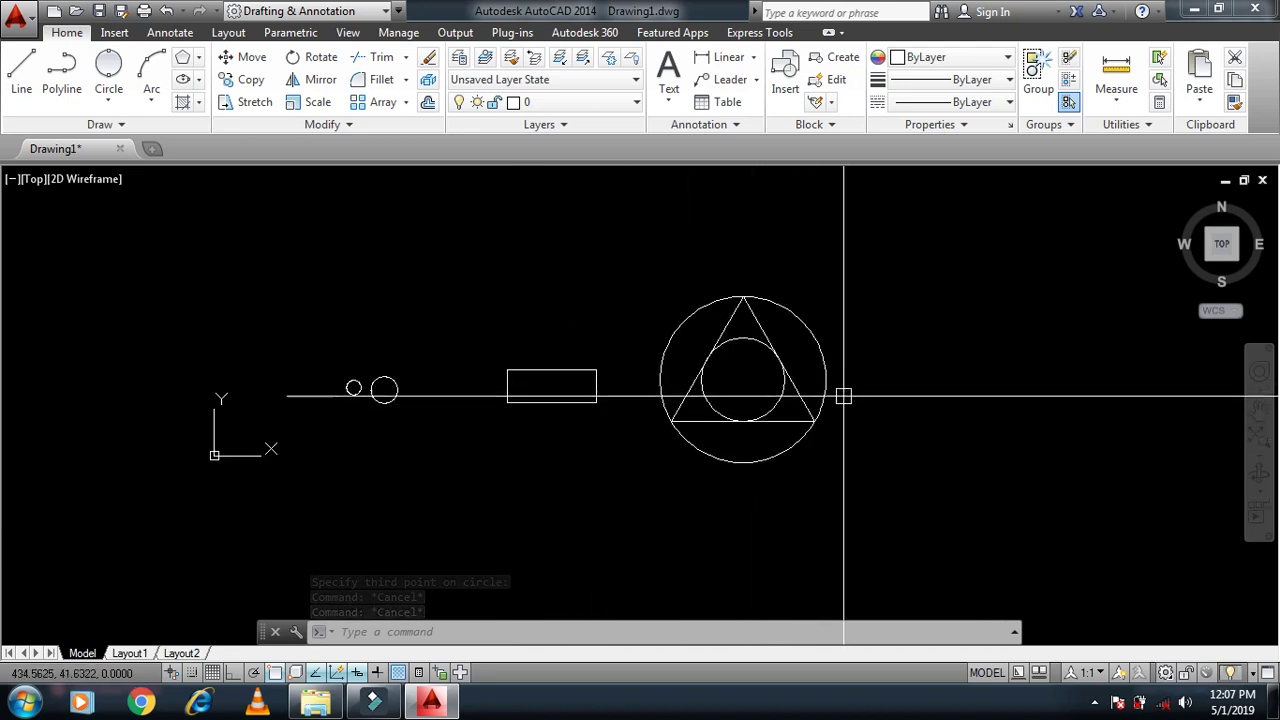
pyautogui.moveTo(931, 411); pyautogui.dragTo(575, 412, button='middle')
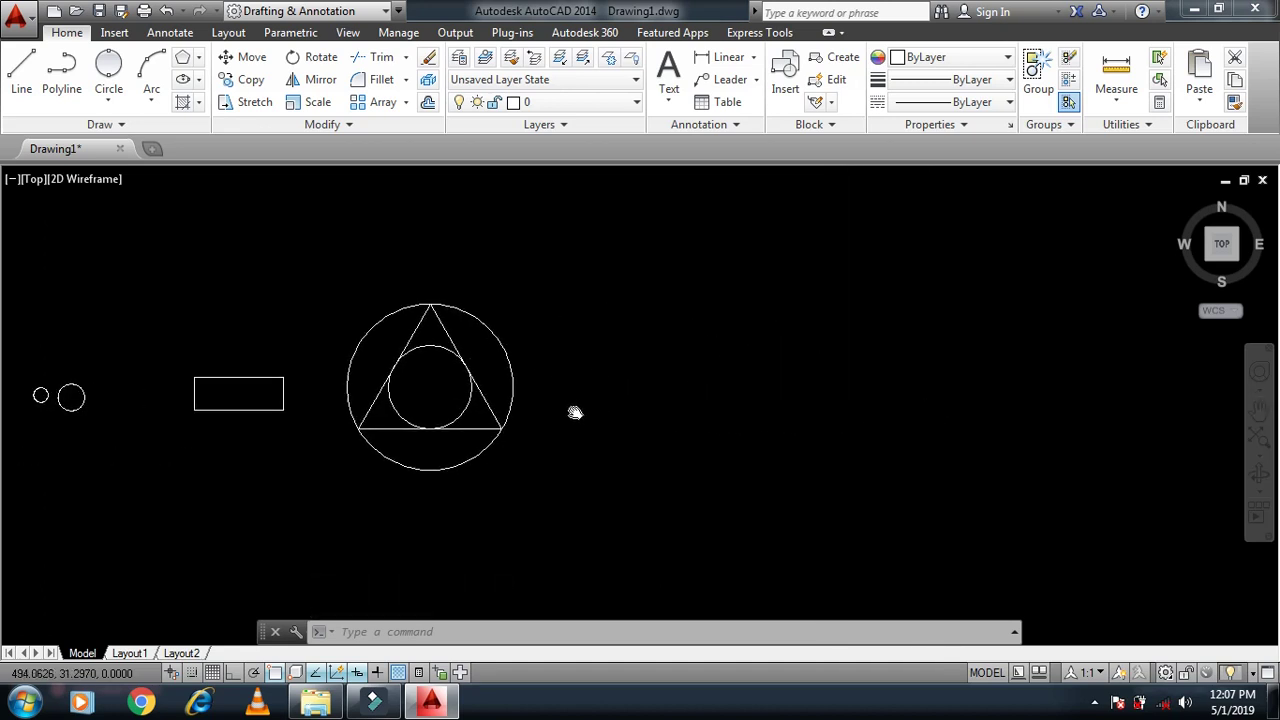
pyautogui.press('Escape')
pyautogui.press('Escape')
pyautogui.press('Escape')
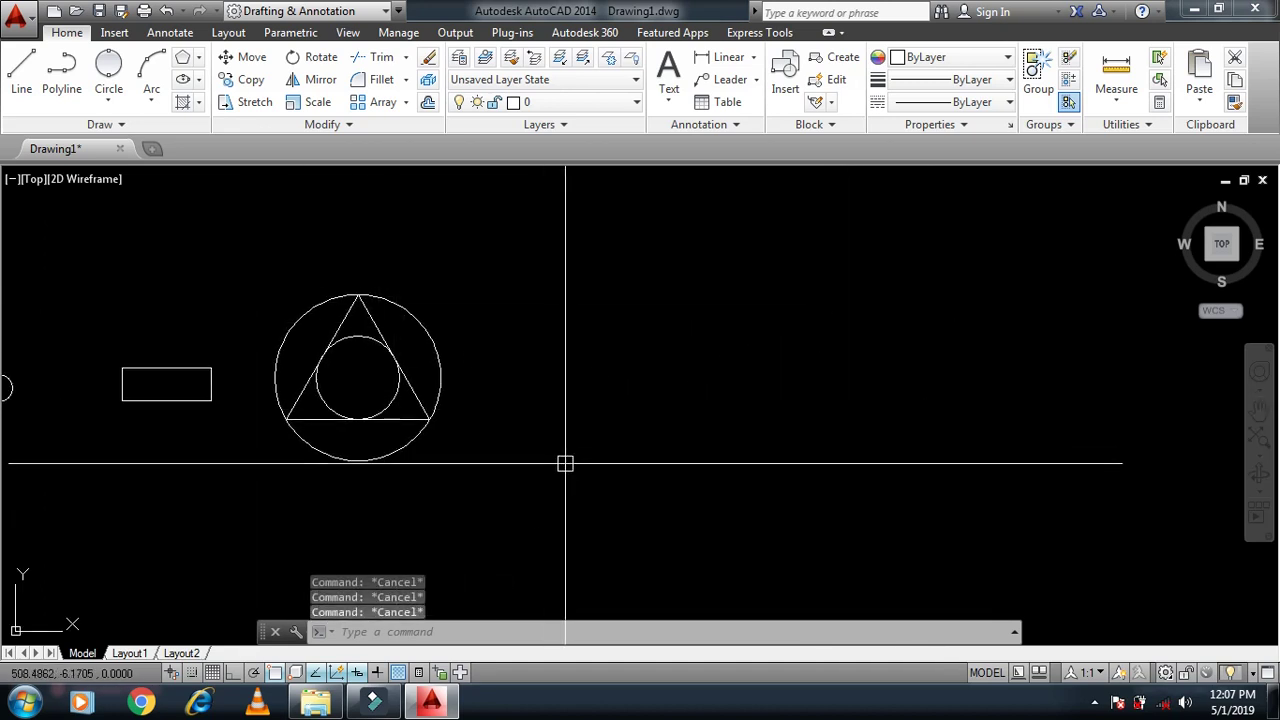